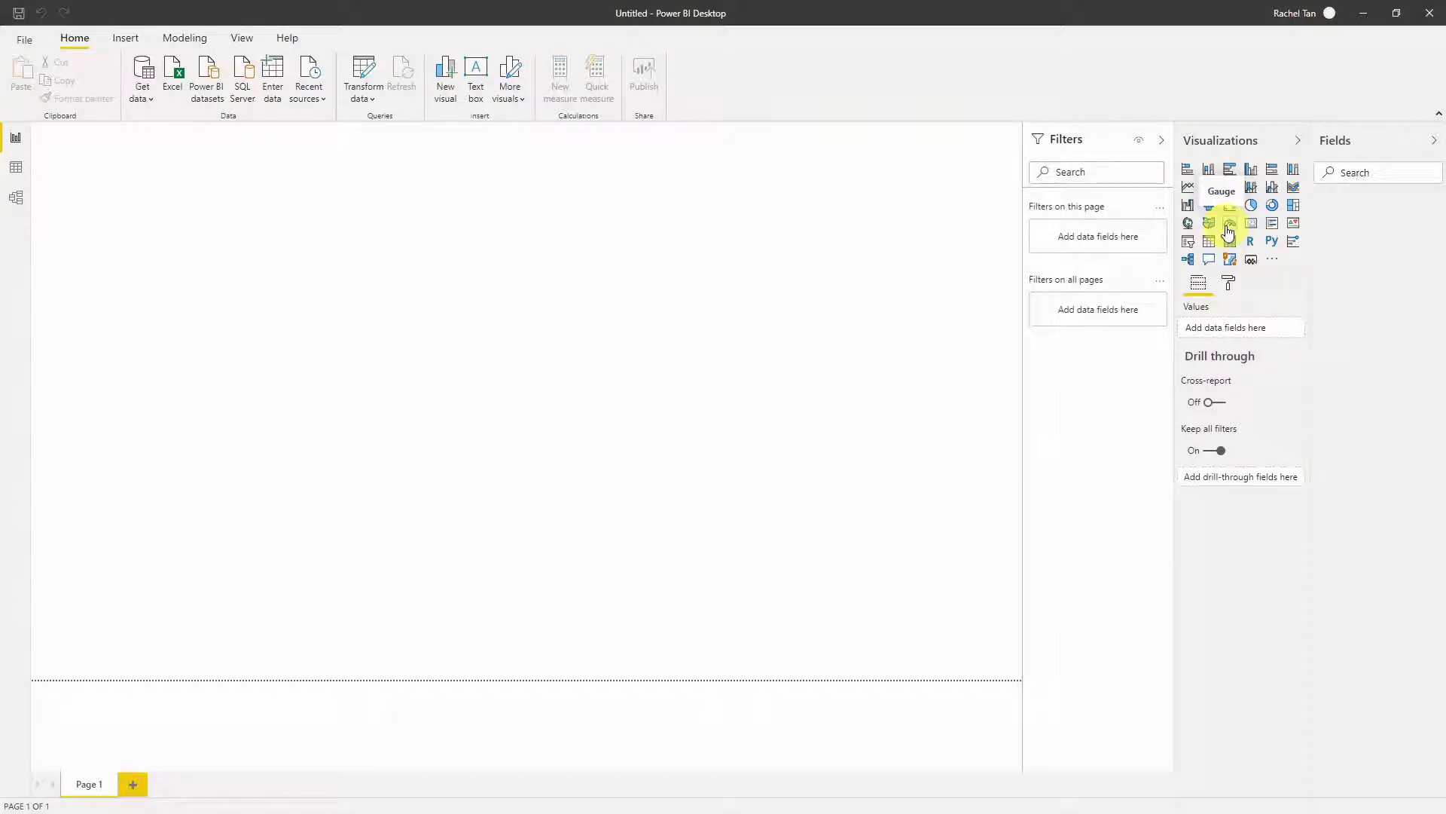
{"action": "left_click", "coordinate": [1228, 226]}
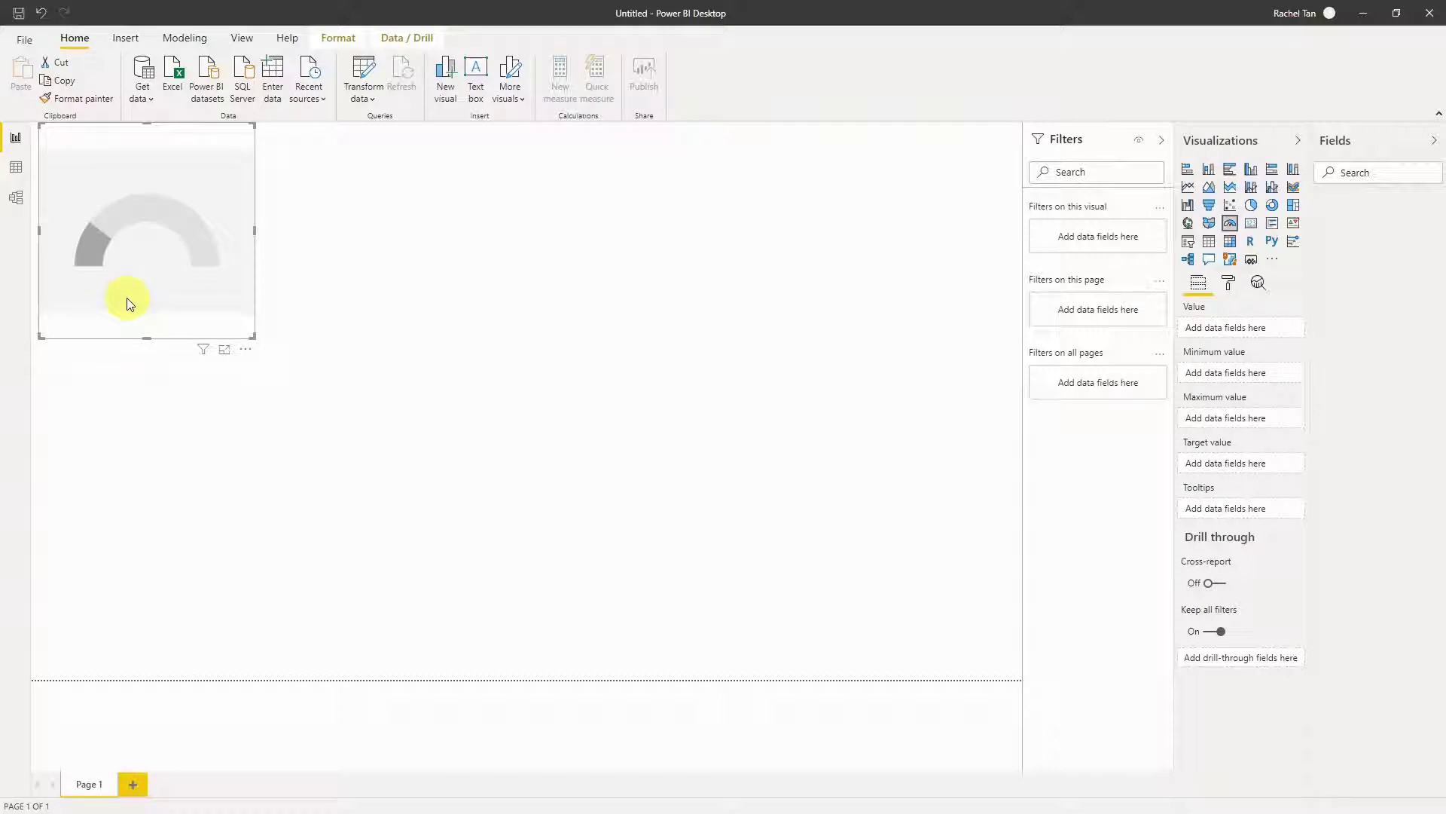
- Bring Excel forward and widen the Target KPI column to fit its heading
{"action": "left_click", "coordinate": [1365, 16]}
{"action": "left_click", "coordinate": [422, 283]}
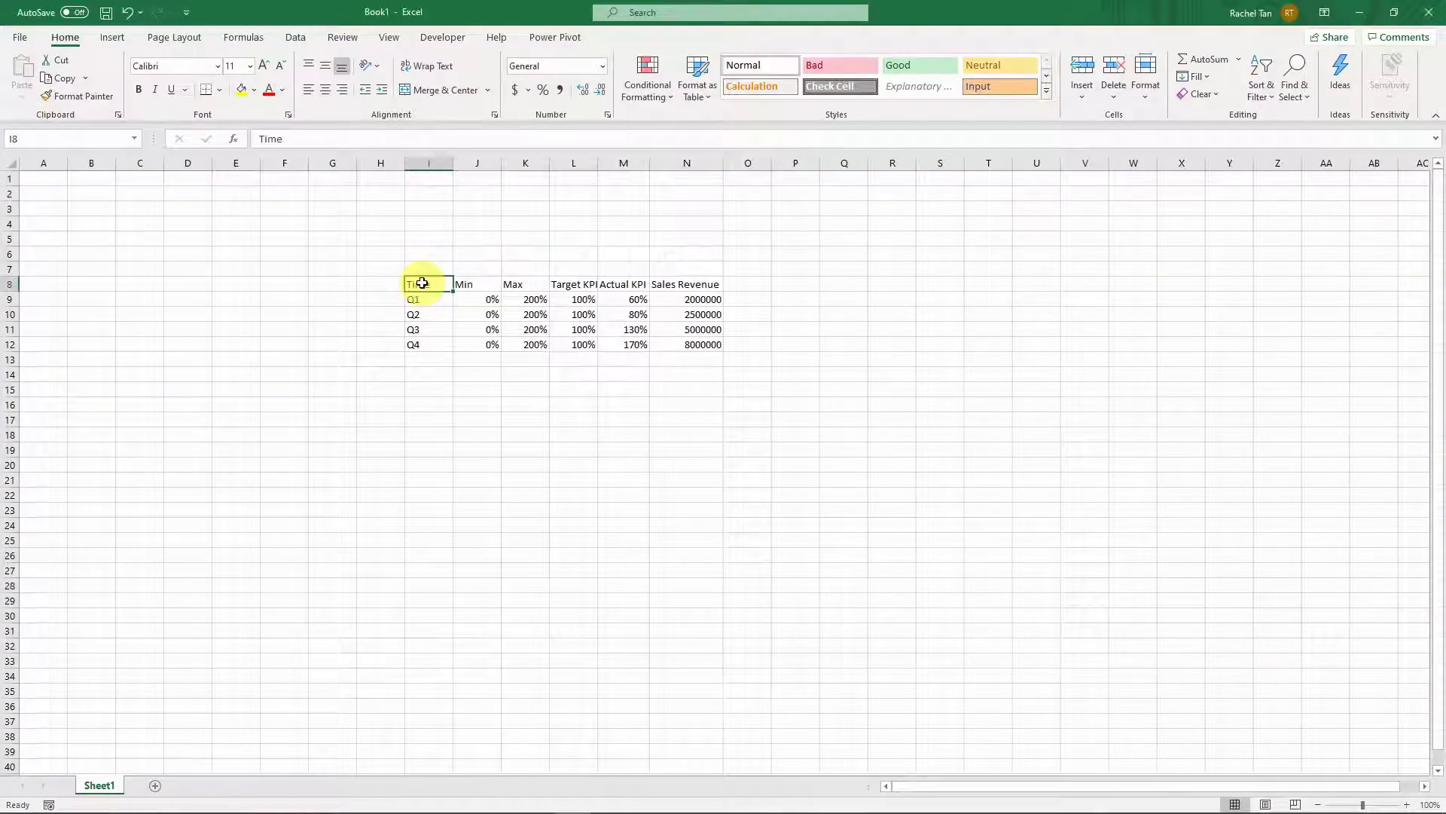
{"action": "key", "text": "super+plus"}
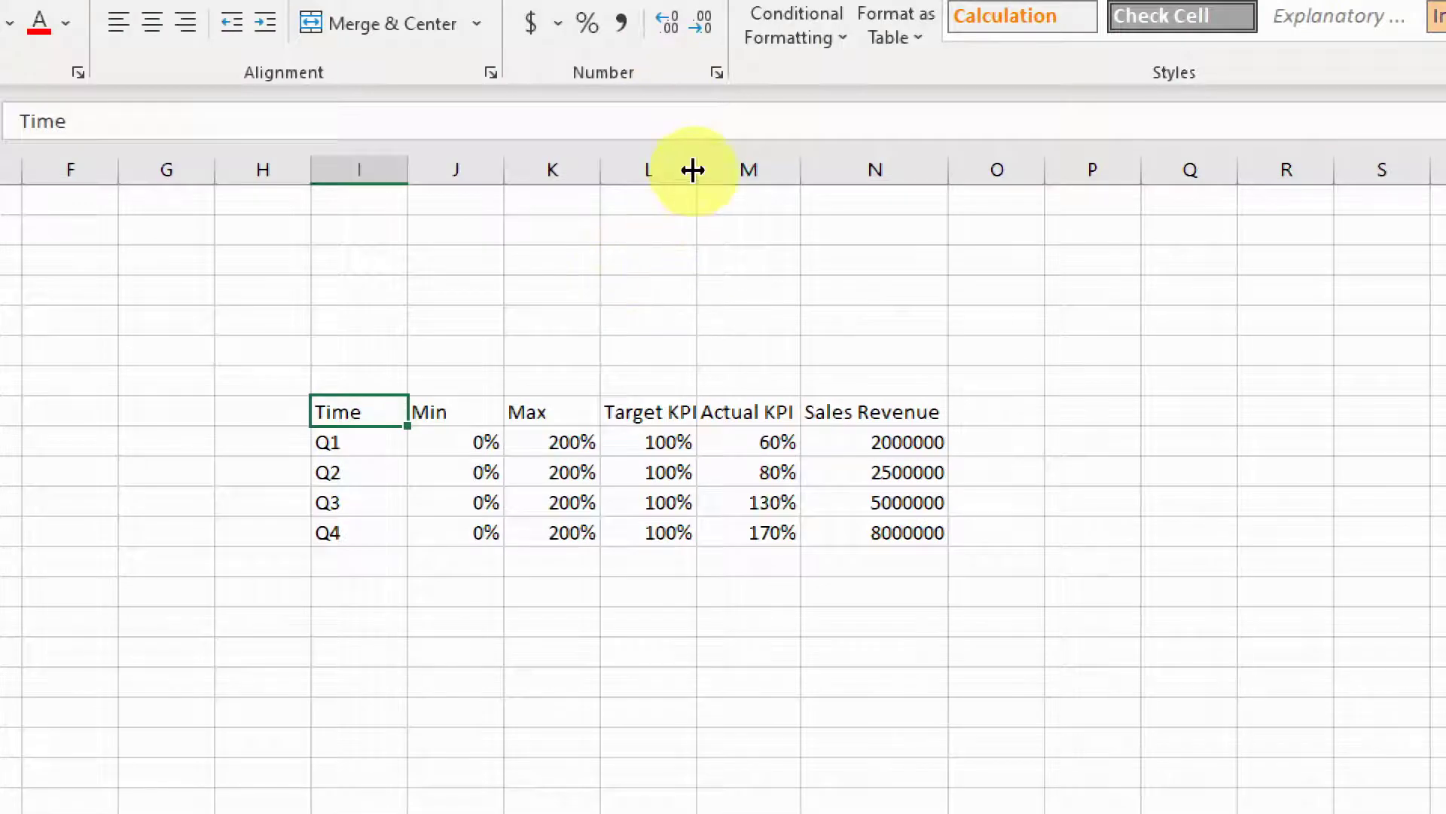
{"action": "left_click_drag", "start_coordinate": [693, 169], "coordinate": [761, 170]}
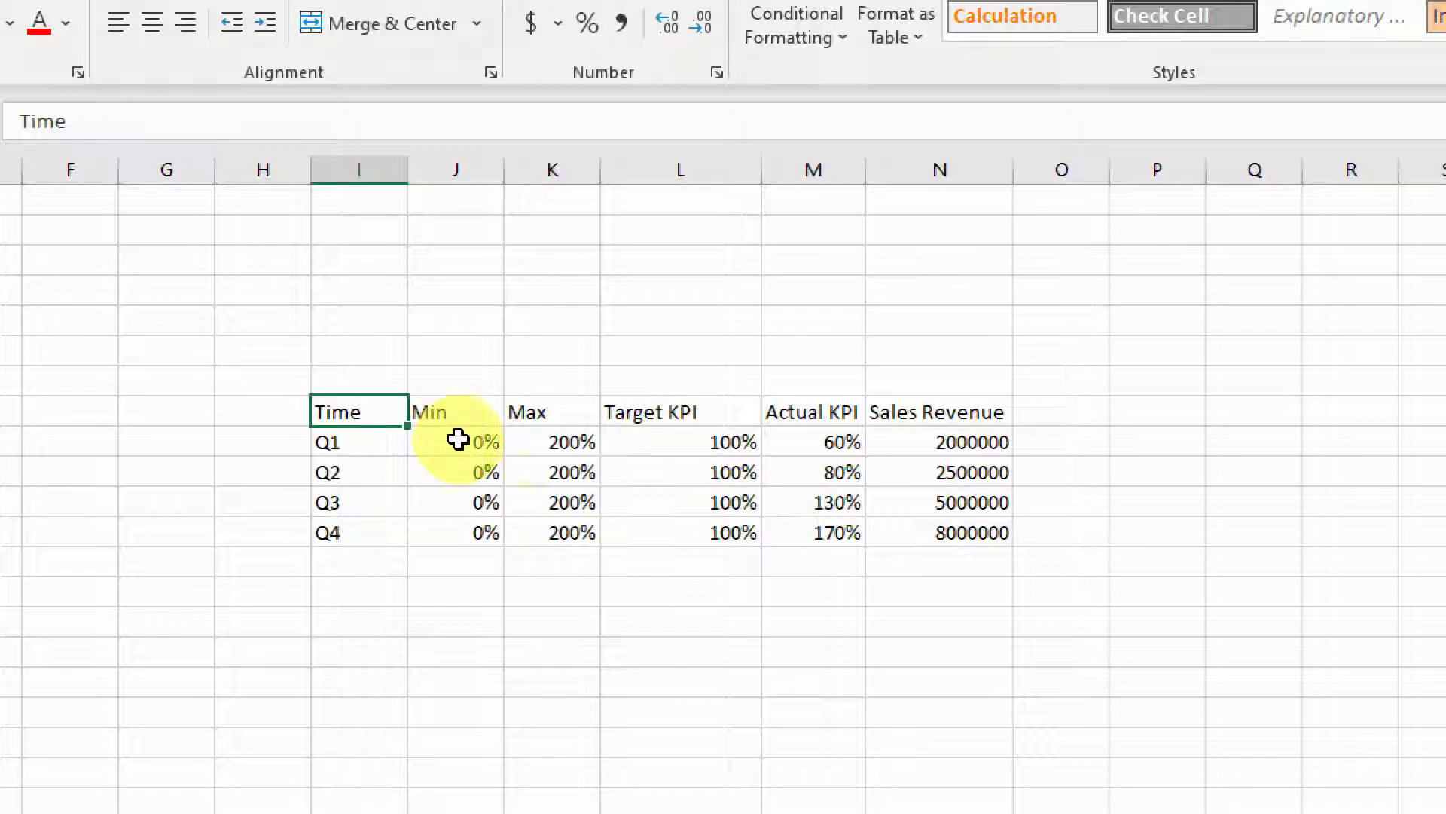
- Check the Q1 Min and the Q1–Q3 Actual KPI and Sales Revenue values in the table
{"action": "left_click", "coordinate": [458, 439]}
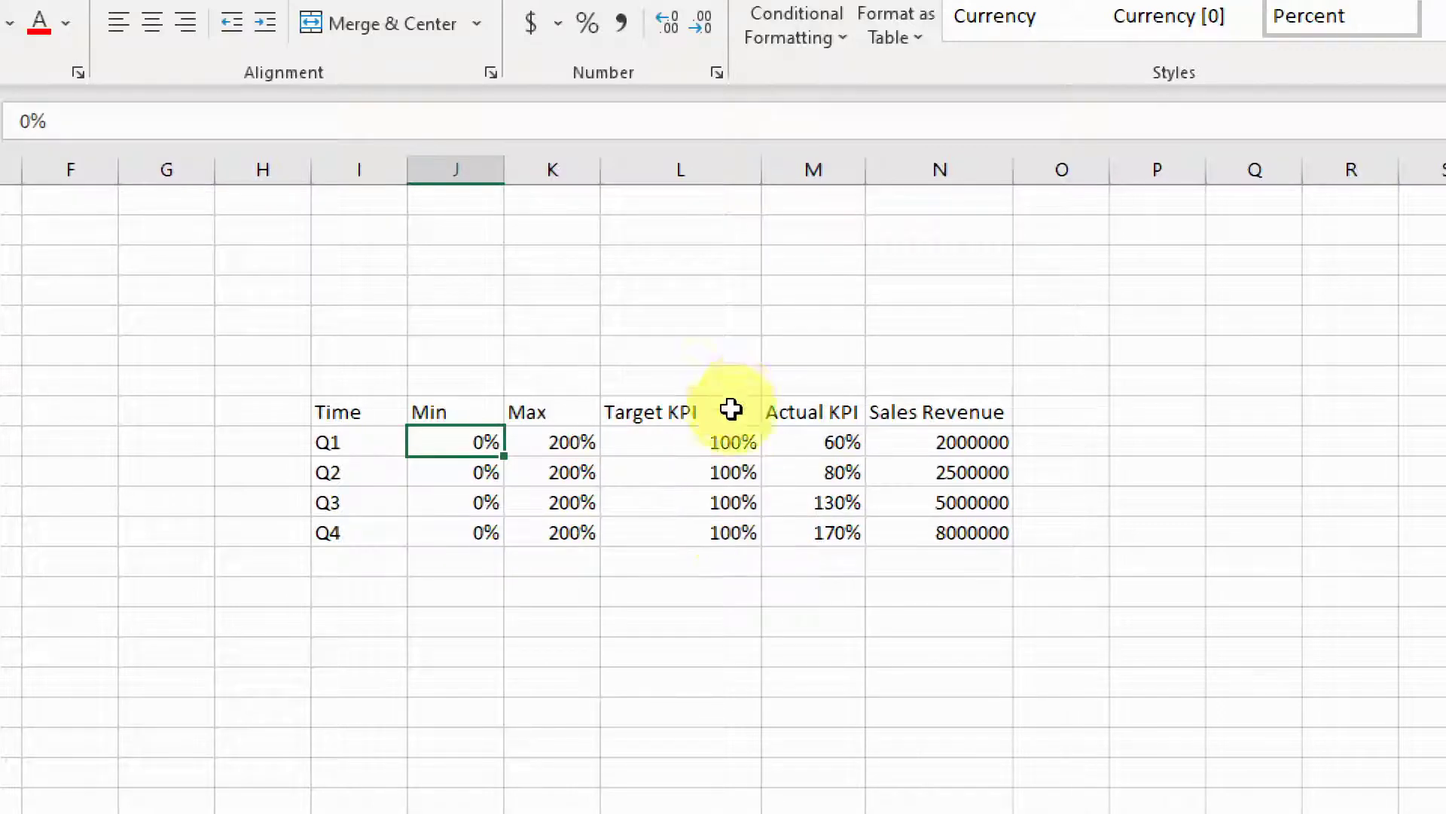
{"action": "left_click", "coordinate": [833, 442]}
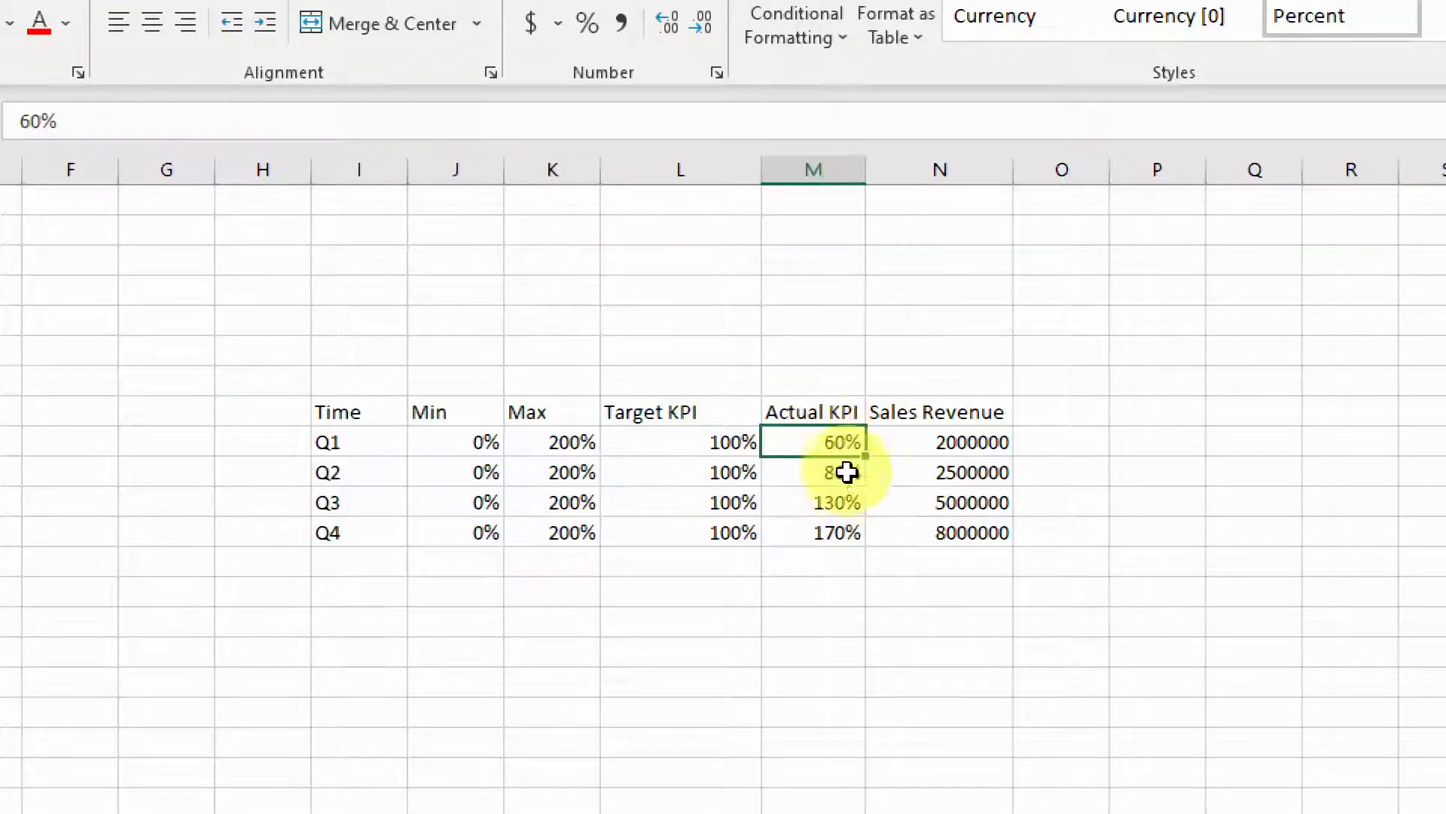
{"action": "left_click", "coordinate": [844, 473]}
{"action": "left_click", "coordinate": [844, 502]}
{"action": "left_click", "coordinate": [842, 562]}
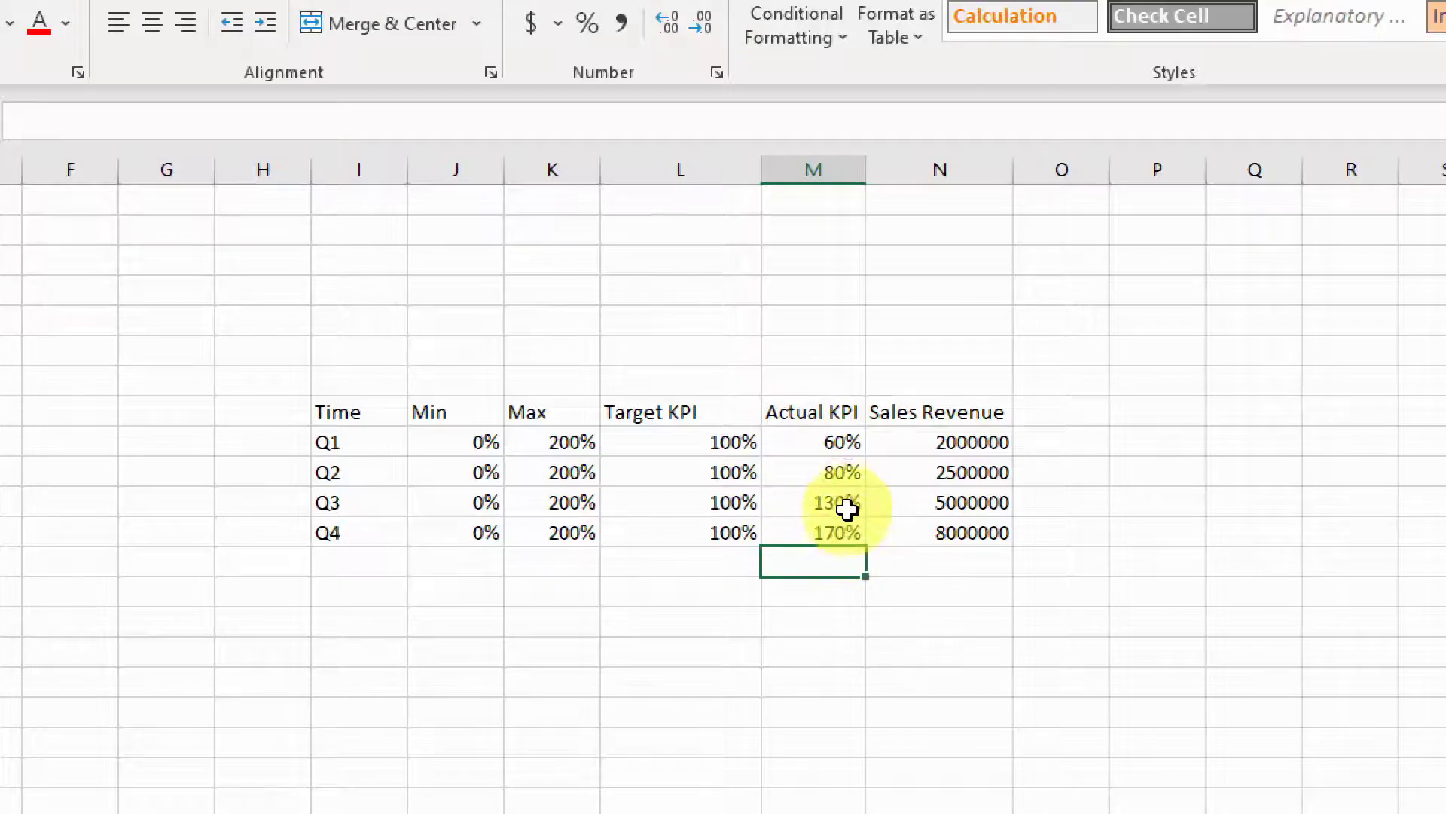
{"action": "left_click", "coordinate": [840, 445]}
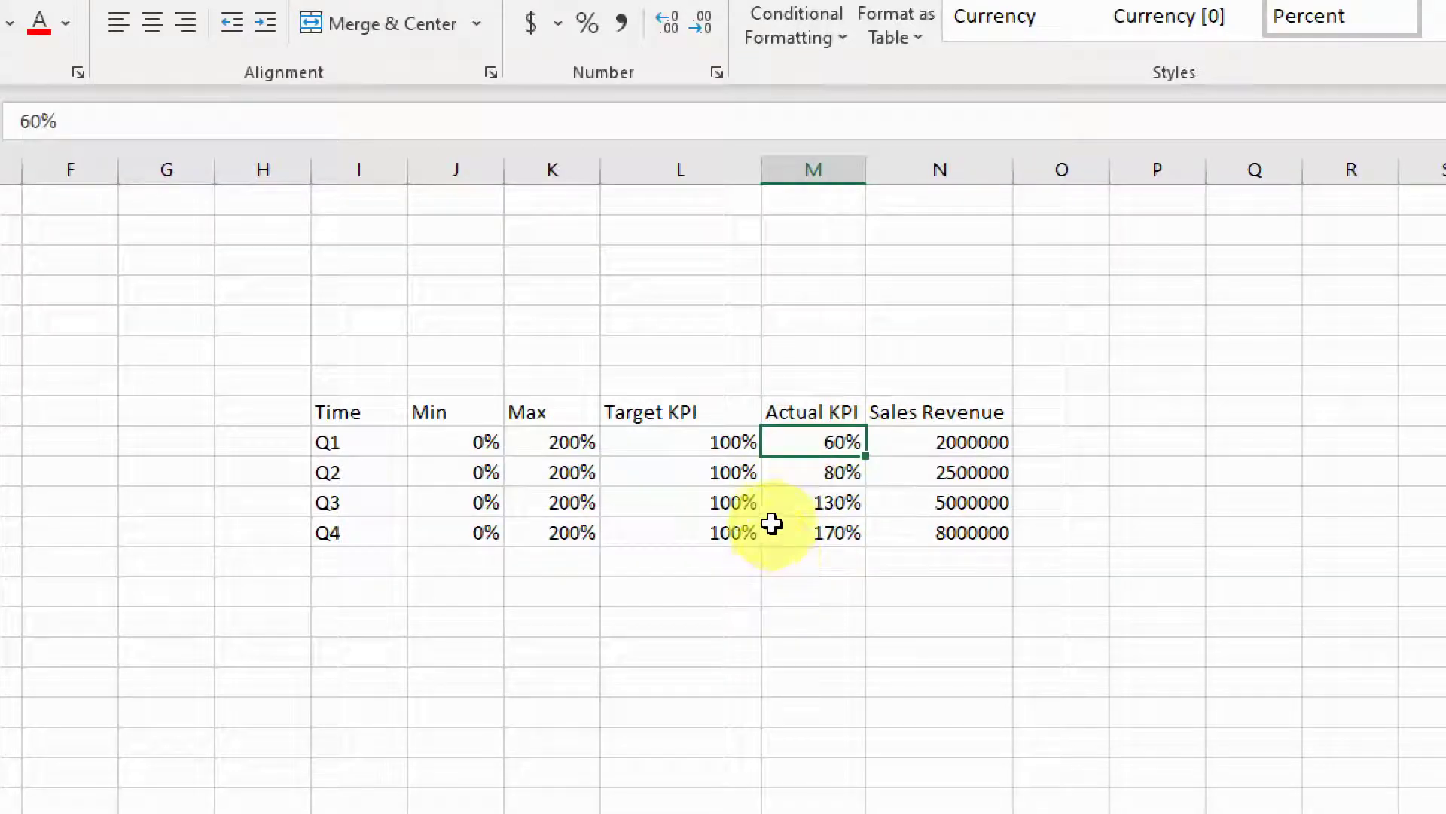
{"action": "left_click", "coordinate": [971, 442]}
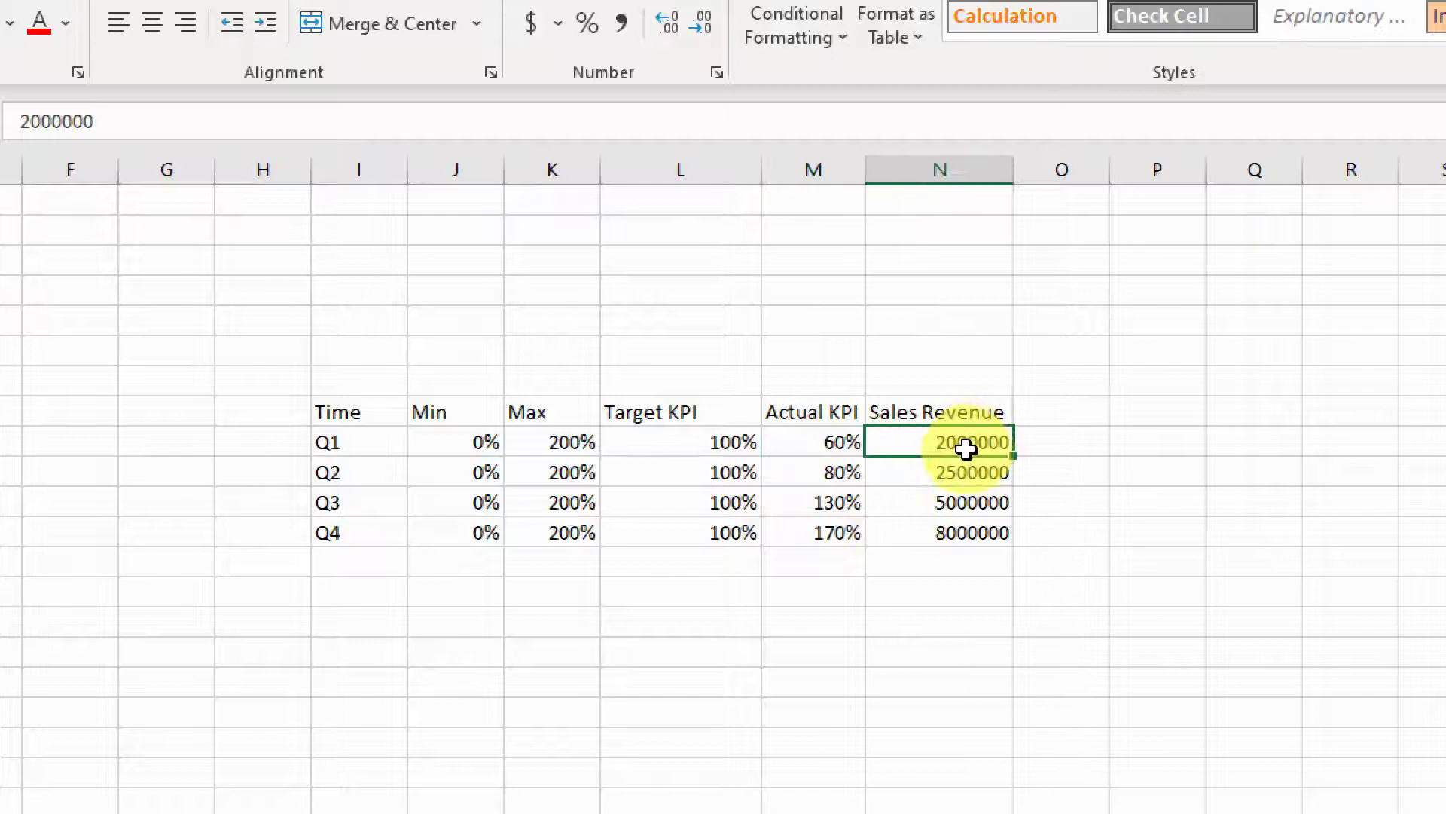
- Select the whole KPI table from Time through Sales Revenue and copy it
{"action": "left_click", "coordinate": [967, 406]}
{"action": "left_click_drag", "start_coordinate": [966, 405], "coordinate": [989, 554]}
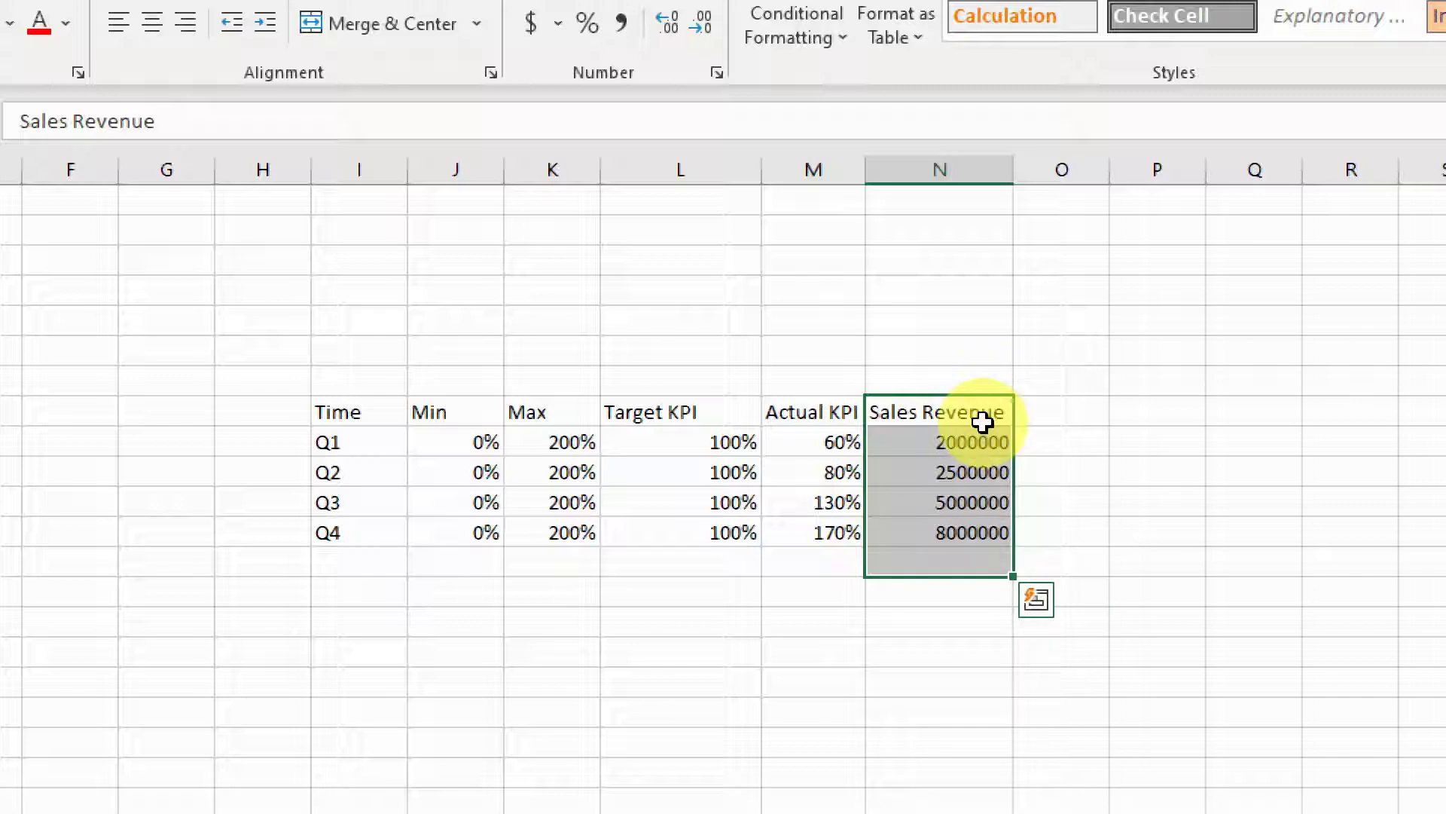
{"action": "left_click", "coordinate": [947, 417]}
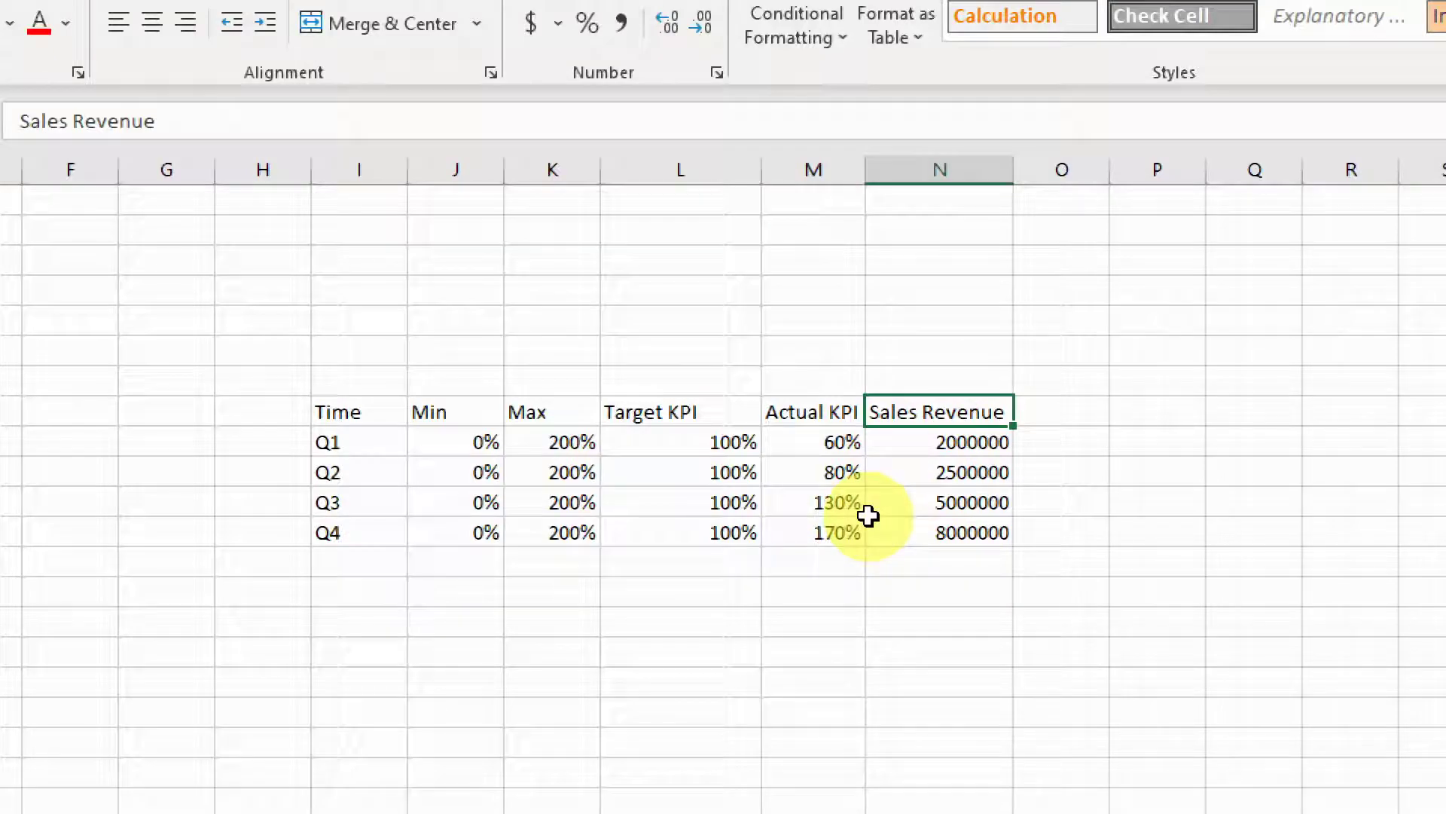
{"action": "key", "text": "super+minus"}
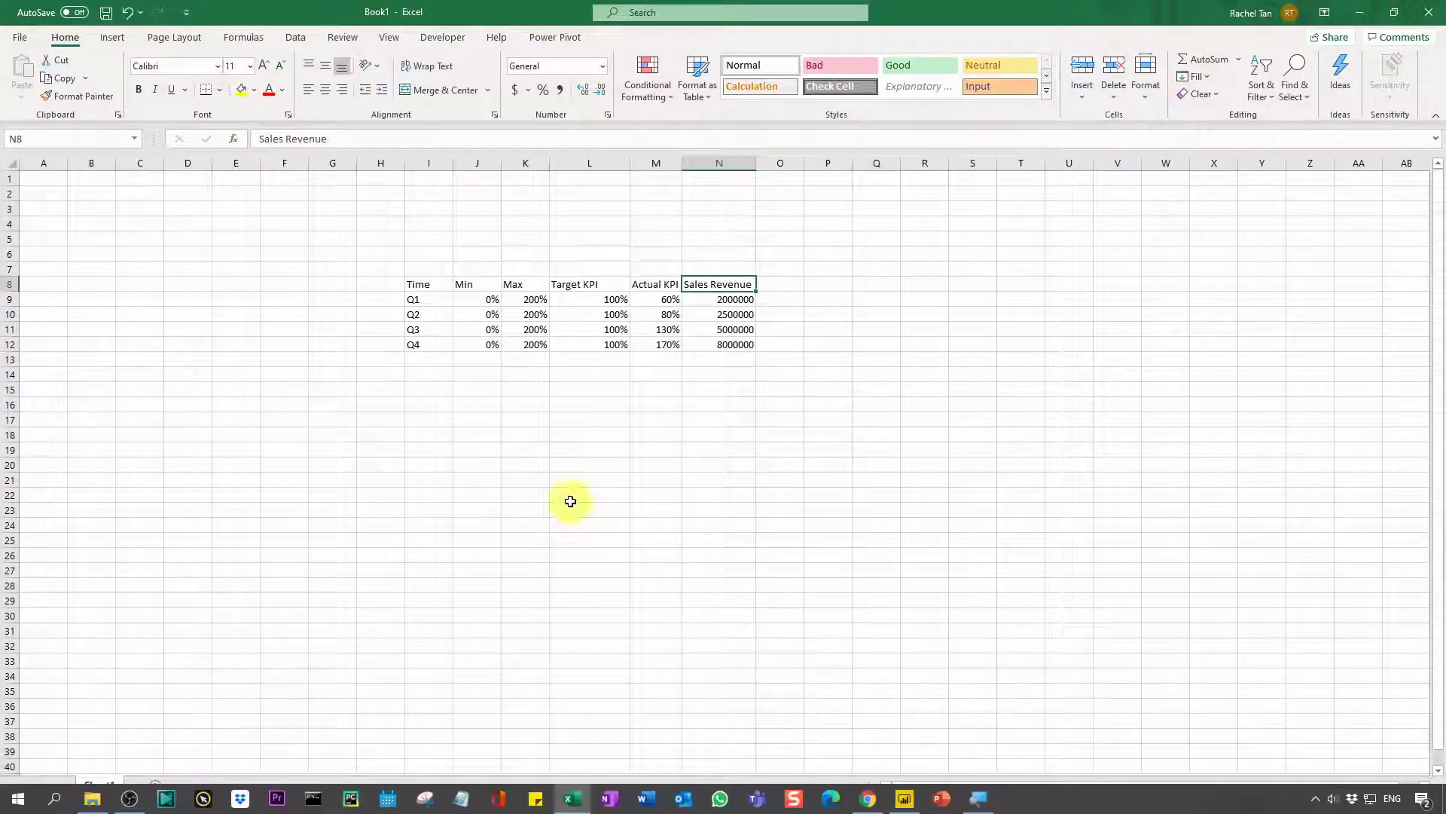
{"action": "left_click_drag", "start_coordinate": [437, 284], "coordinate": [691, 342]}
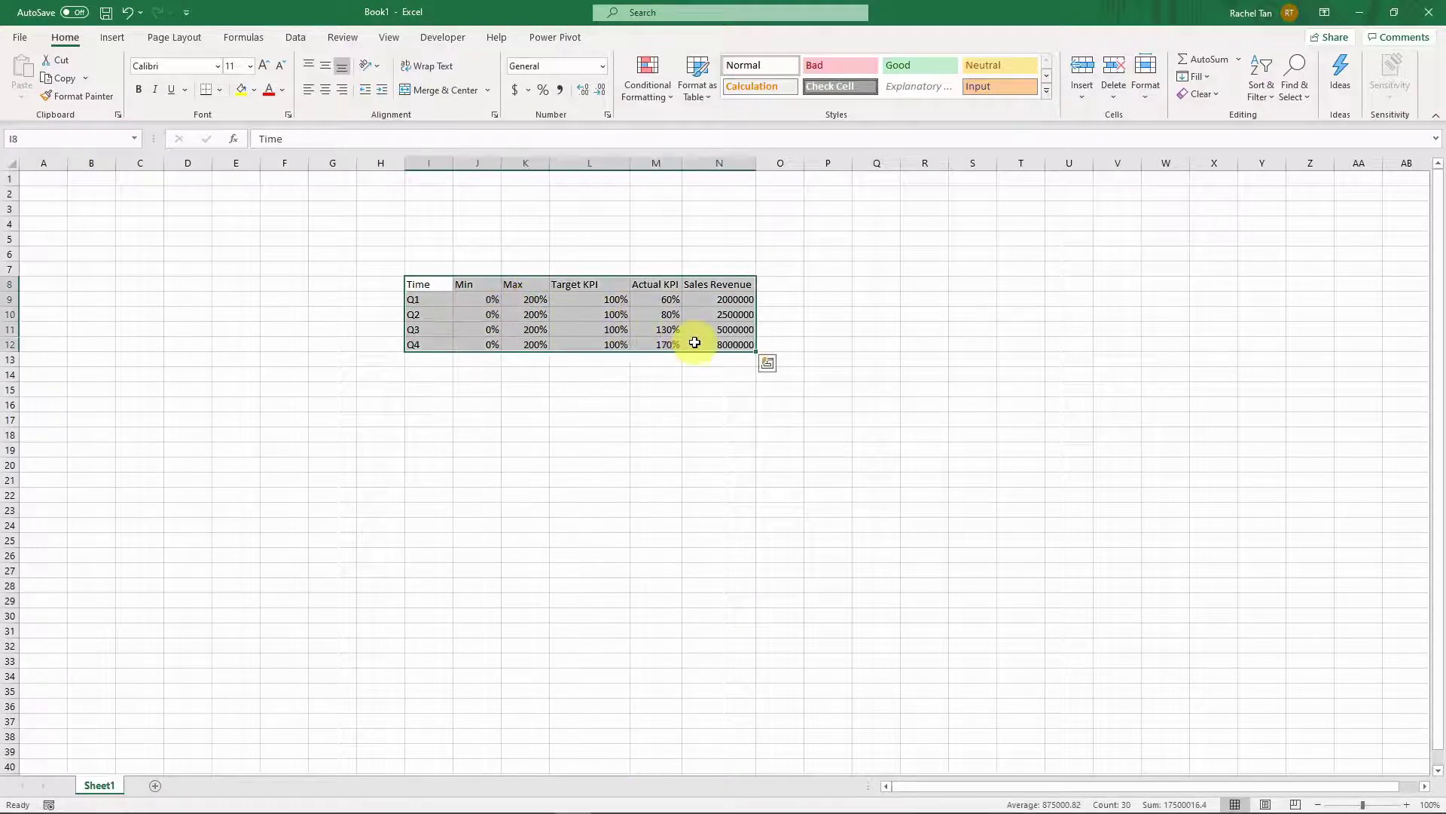
{"action": "key", "text": "ctrl+c"}
- Paste the copied KPI data into a new table named 'Q1-Q4 KPI' and load it
{"action": "left_click", "coordinate": [906, 797]}
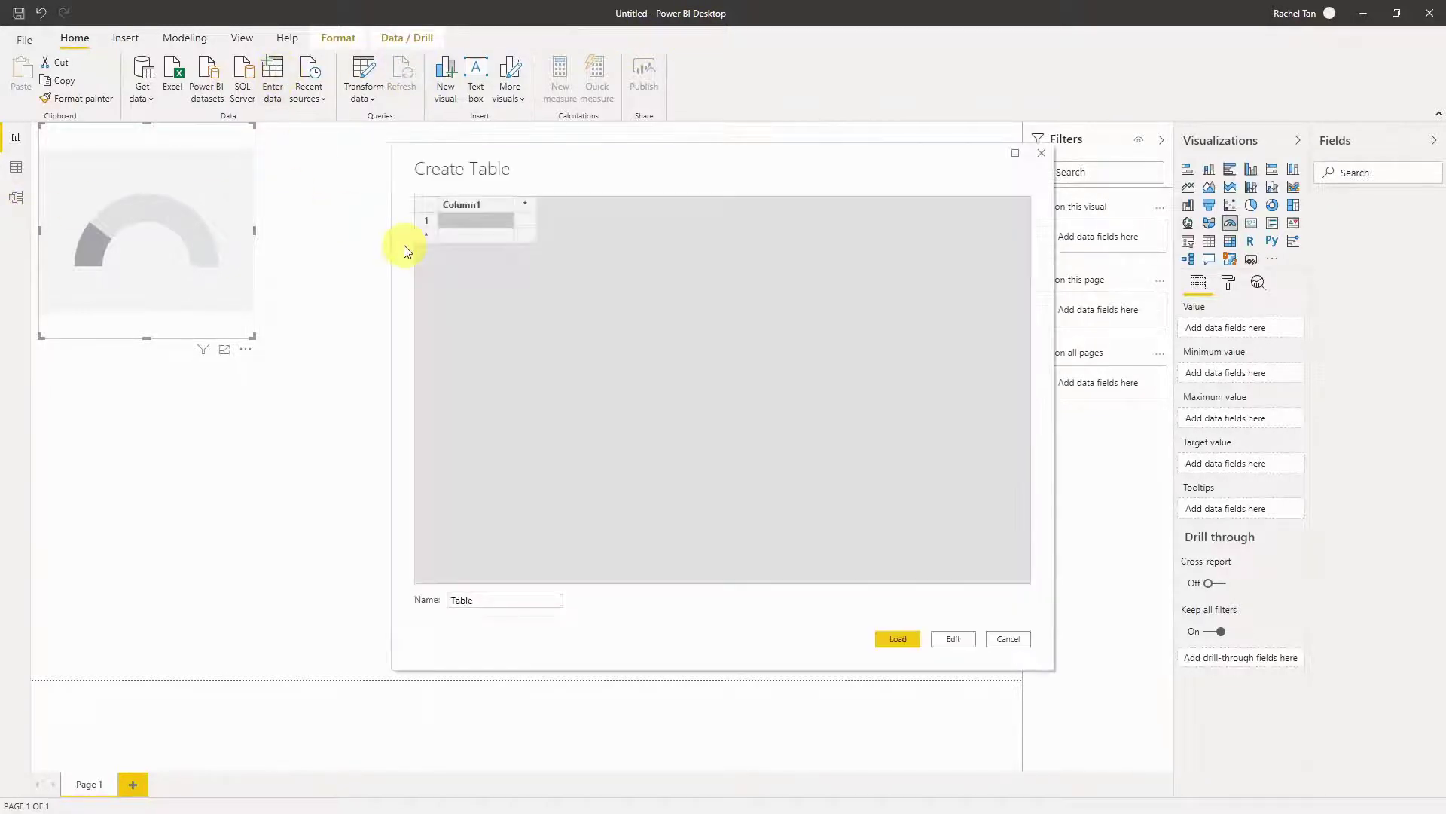
{"action": "left_click", "coordinate": [455, 207]}
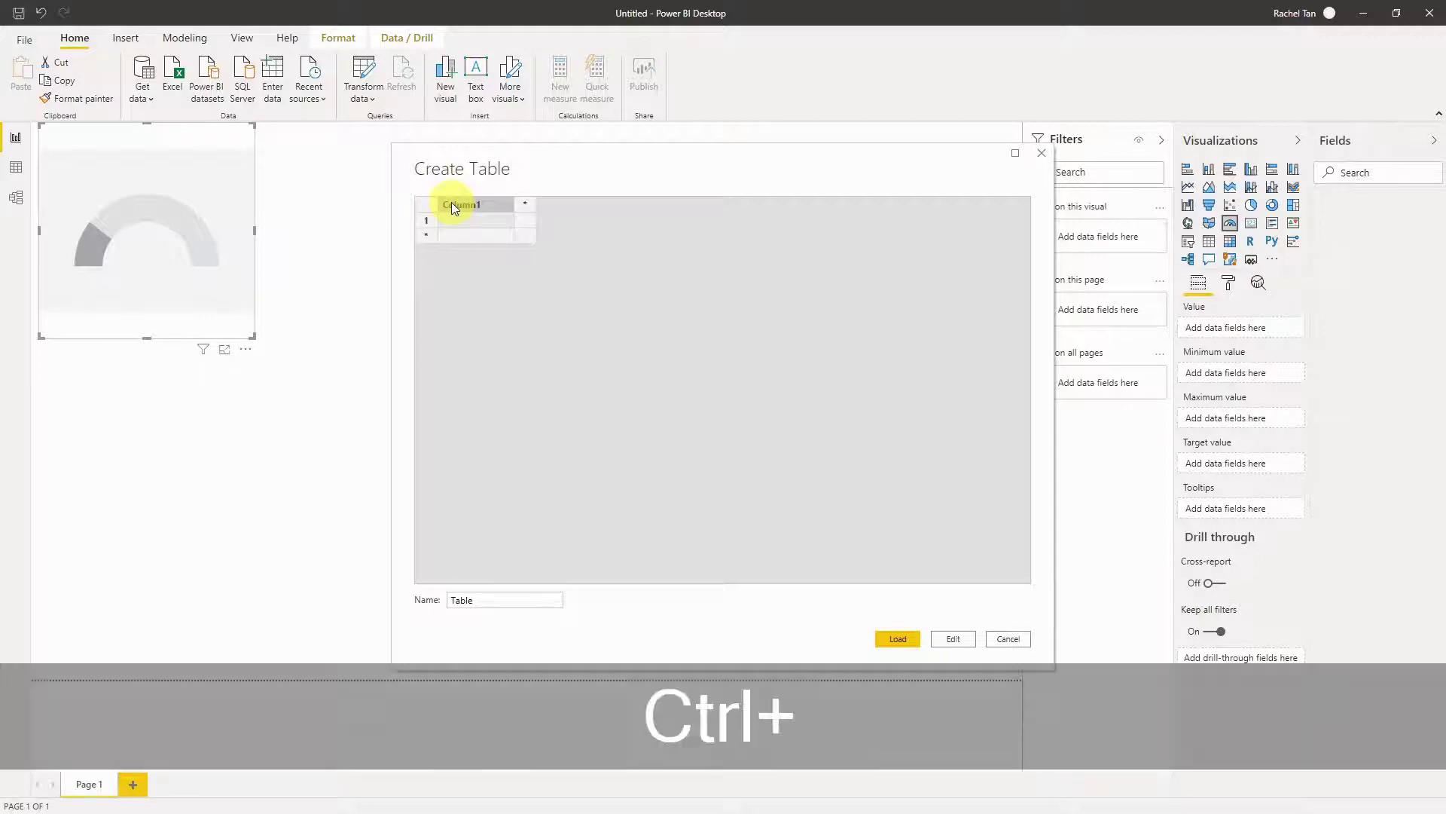
{"action": "key", "text": "ctrl+v"}
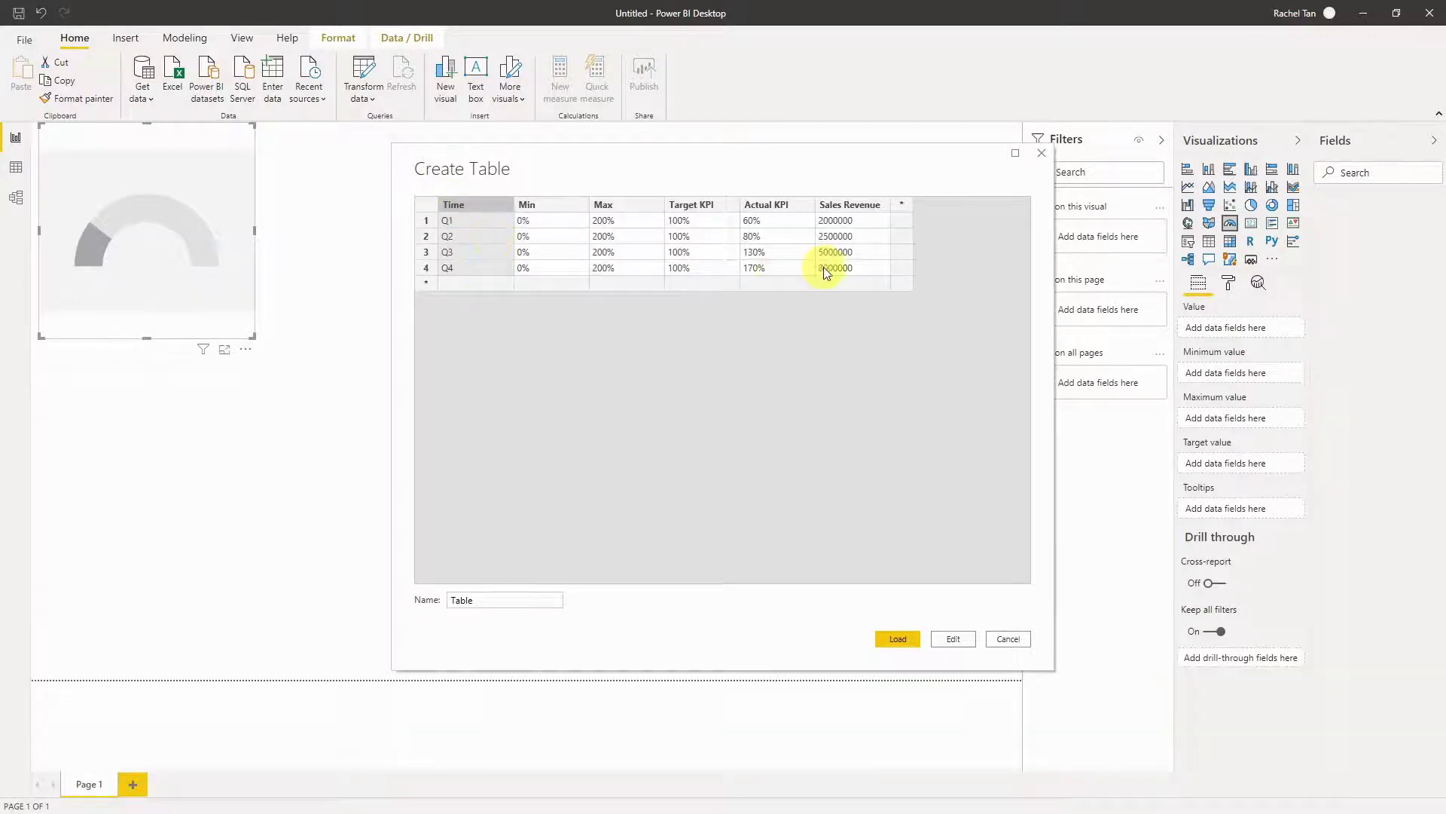
{"action": "double_click", "coordinate": [505, 599]}
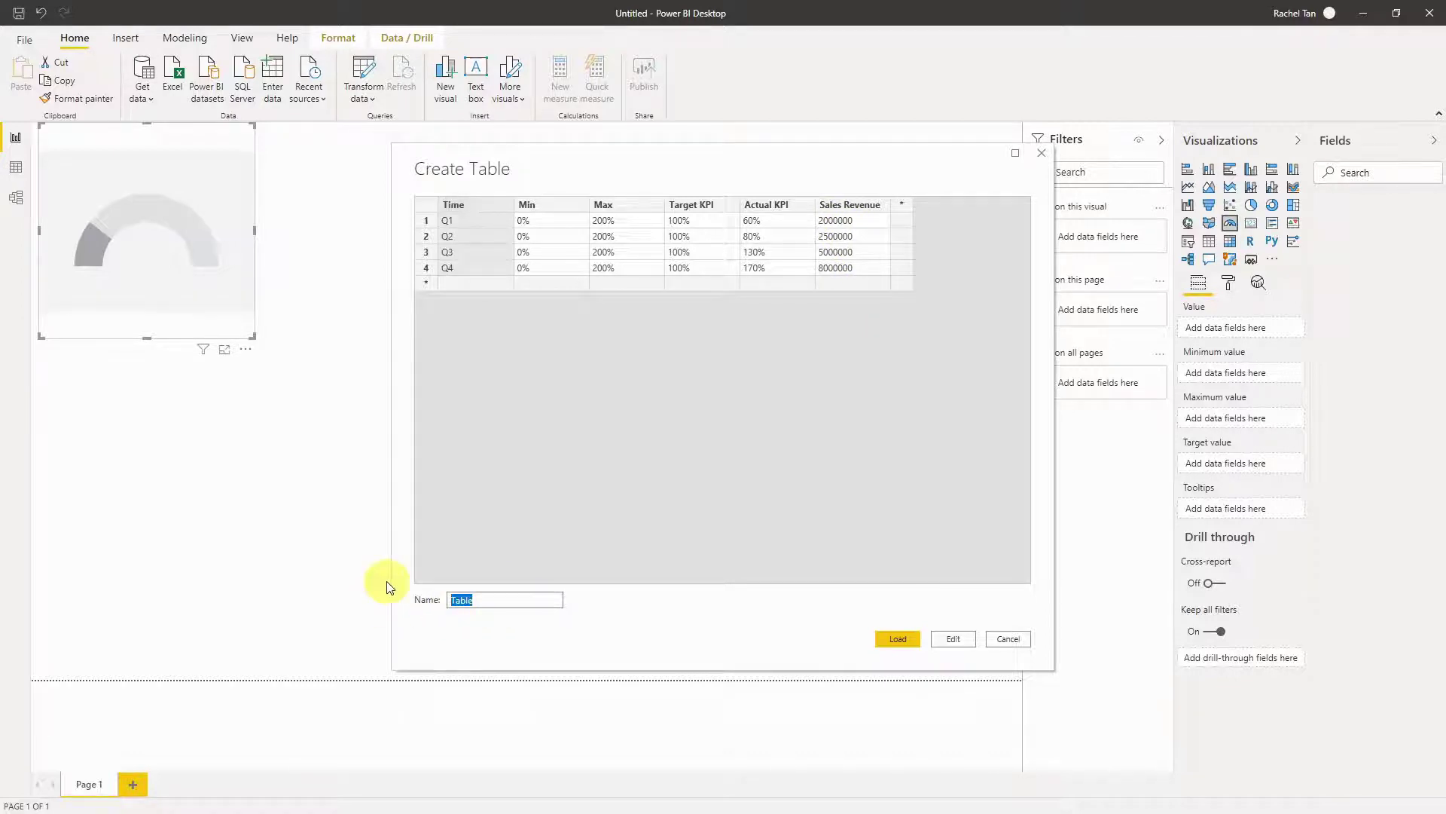
{"action": "type", "text": "Q"}
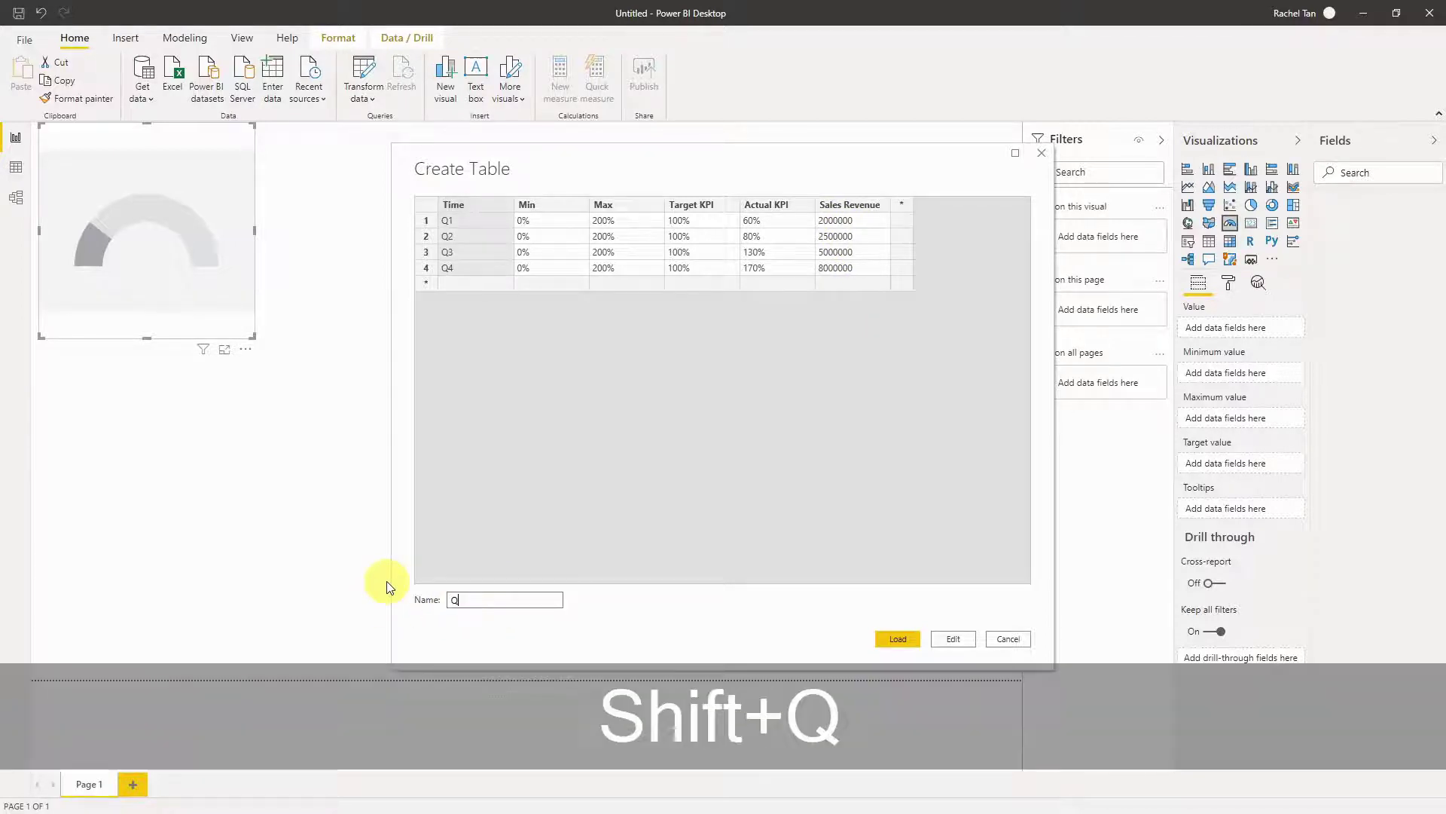
{"action": "type", "text": "1-Q4 KPI"}
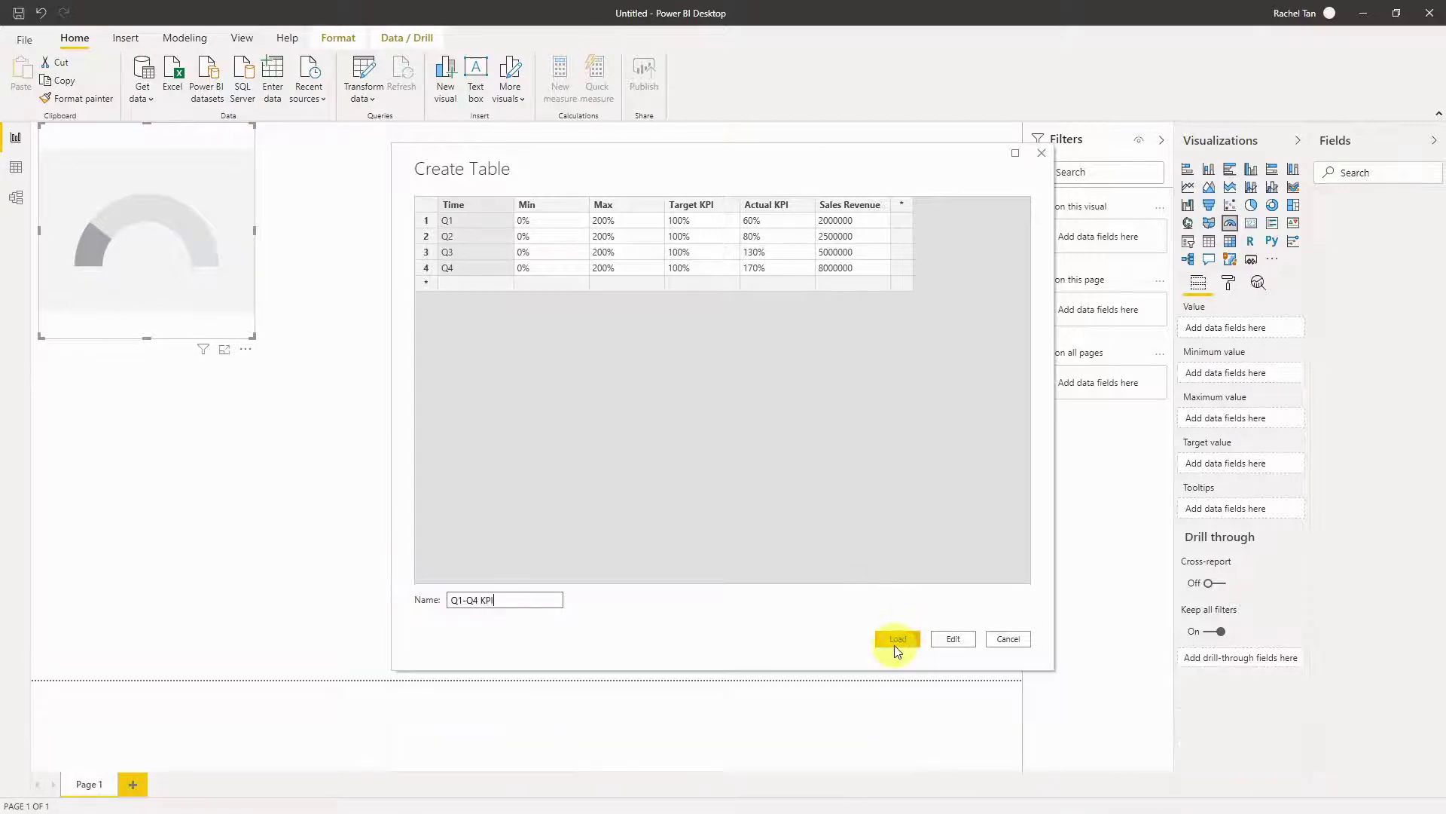
{"action": "left_click", "coordinate": [896, 639]}
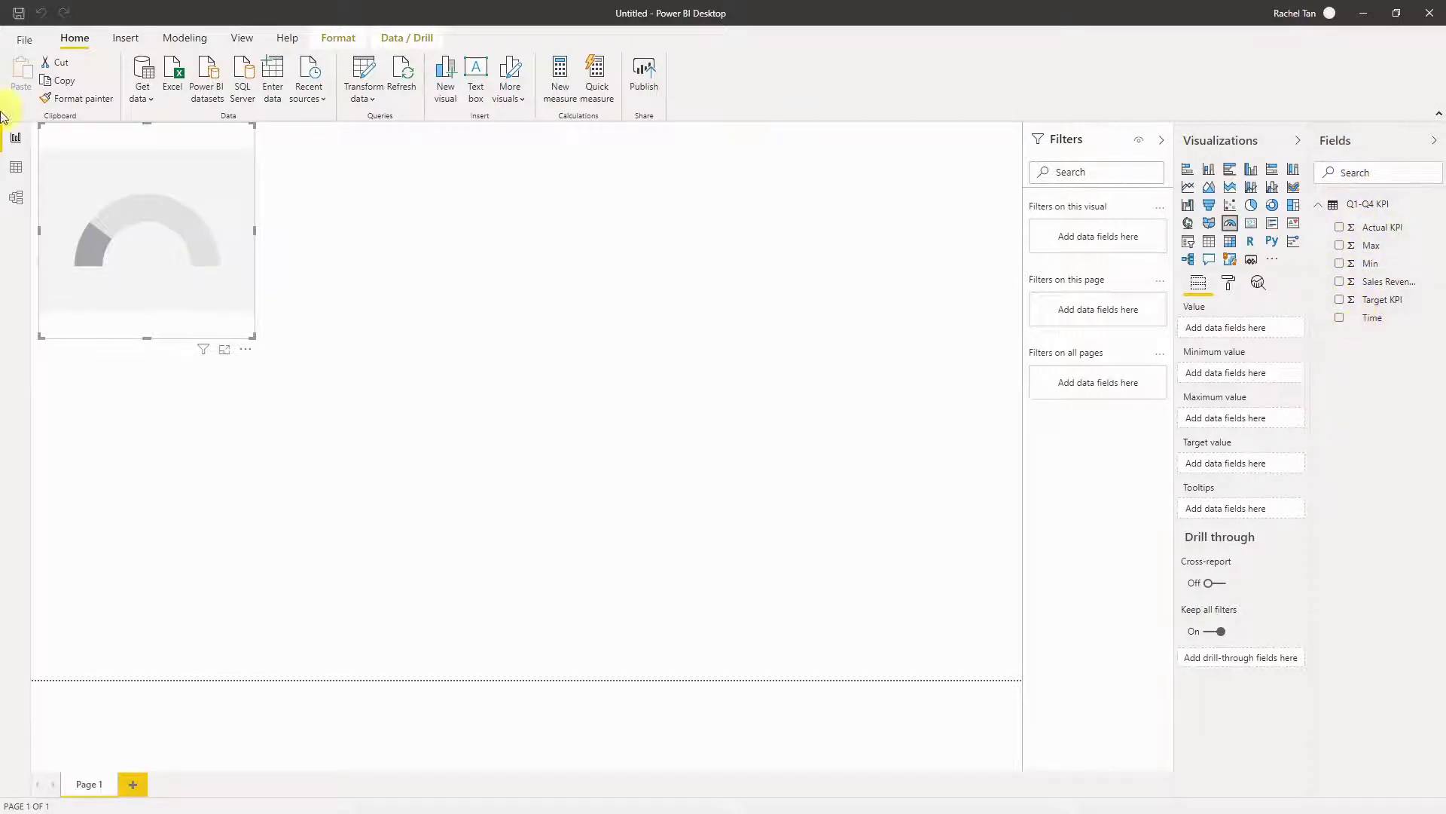
- Switch to Data view to see the Q1-Q4 KPI table's four rows
{"action": "left_click", "coordinate": [10, 173]}
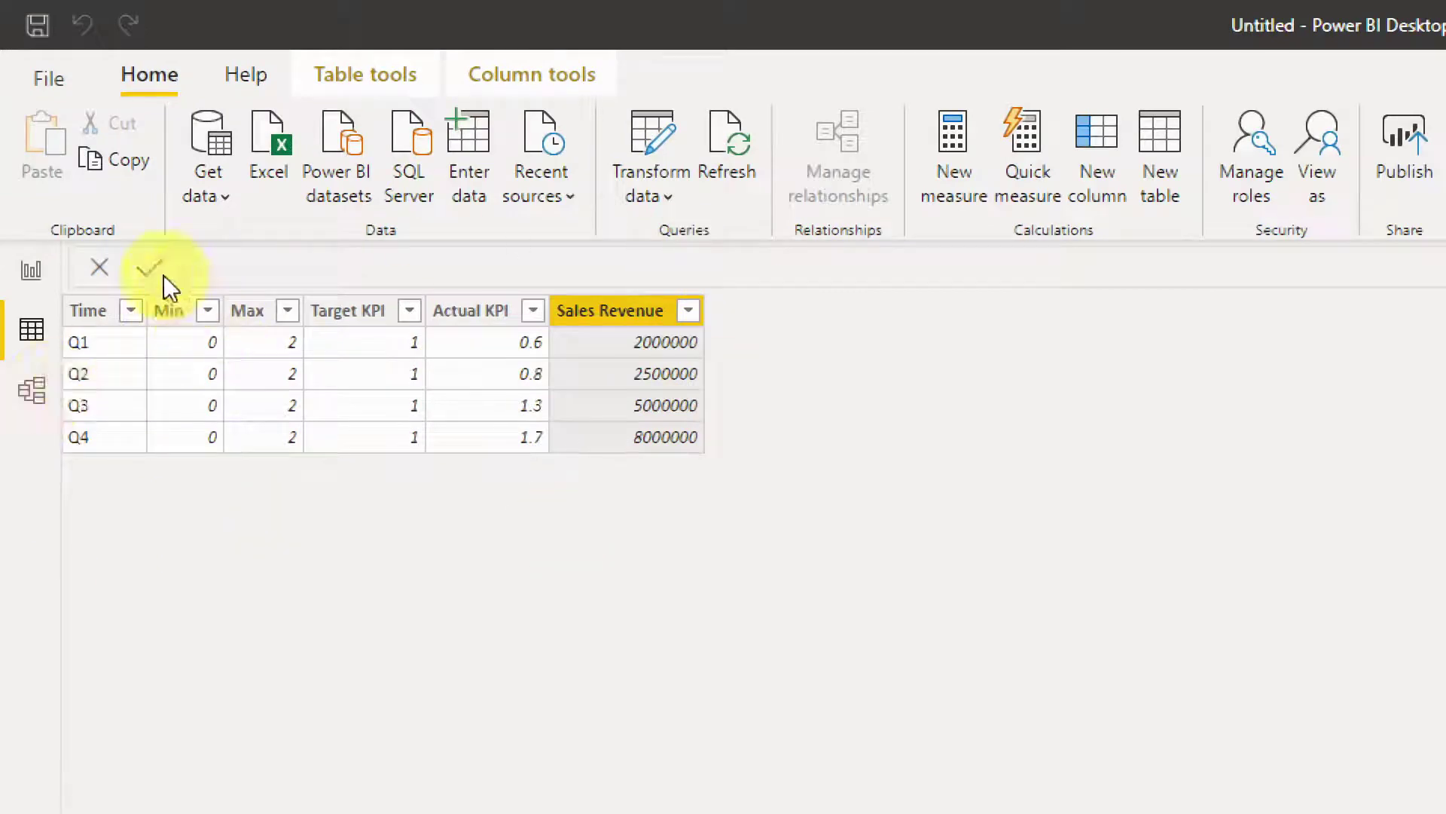
- Keep Min as a decimal number and format it as a percentage with 0 decimals
{"action": "left_click", "coordinate": [180, 318]}
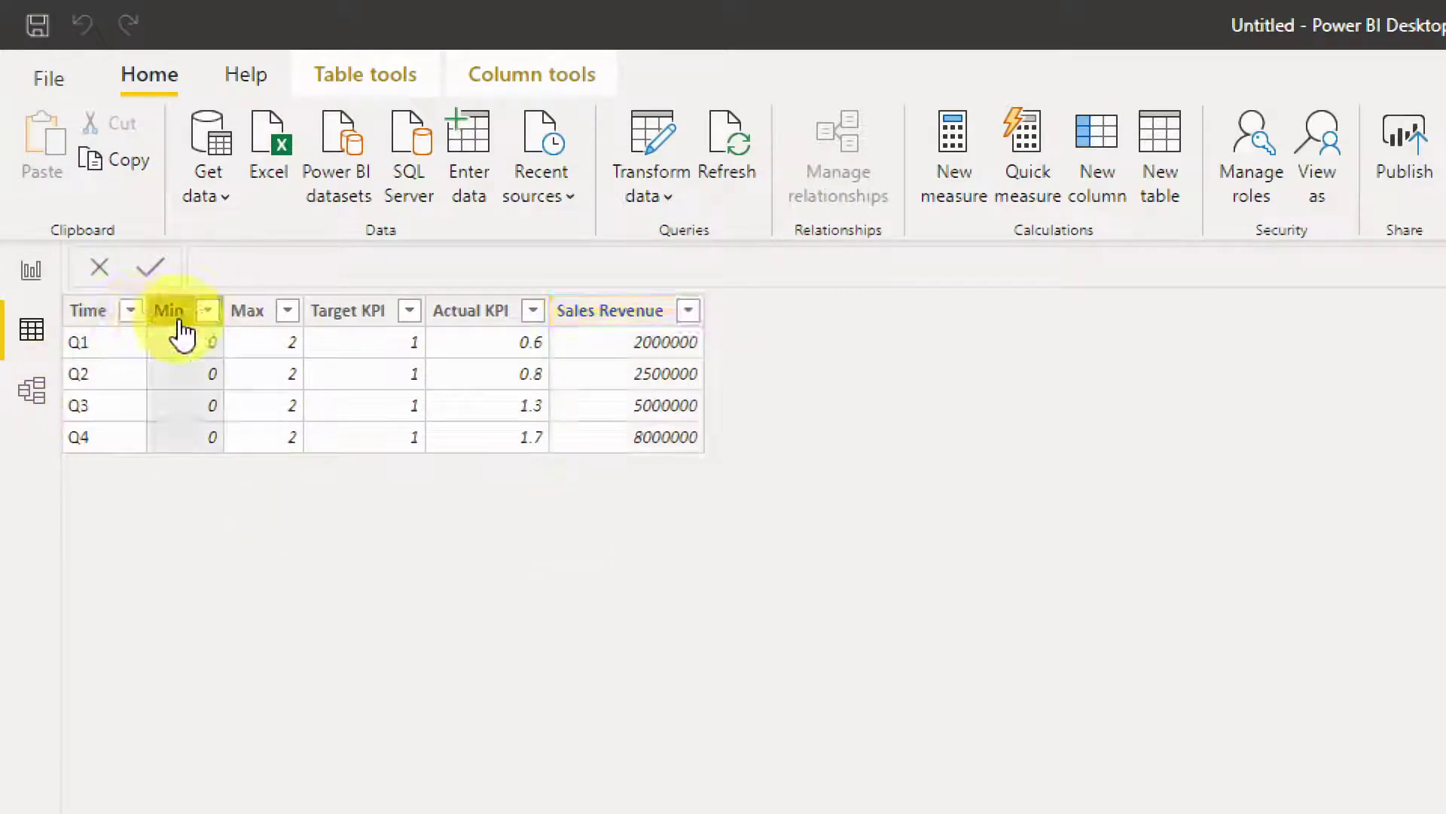
{"action": "left_click", "coordinate": [374, 74]}
{"action": "left_click", "coordinate": [505, 74]}
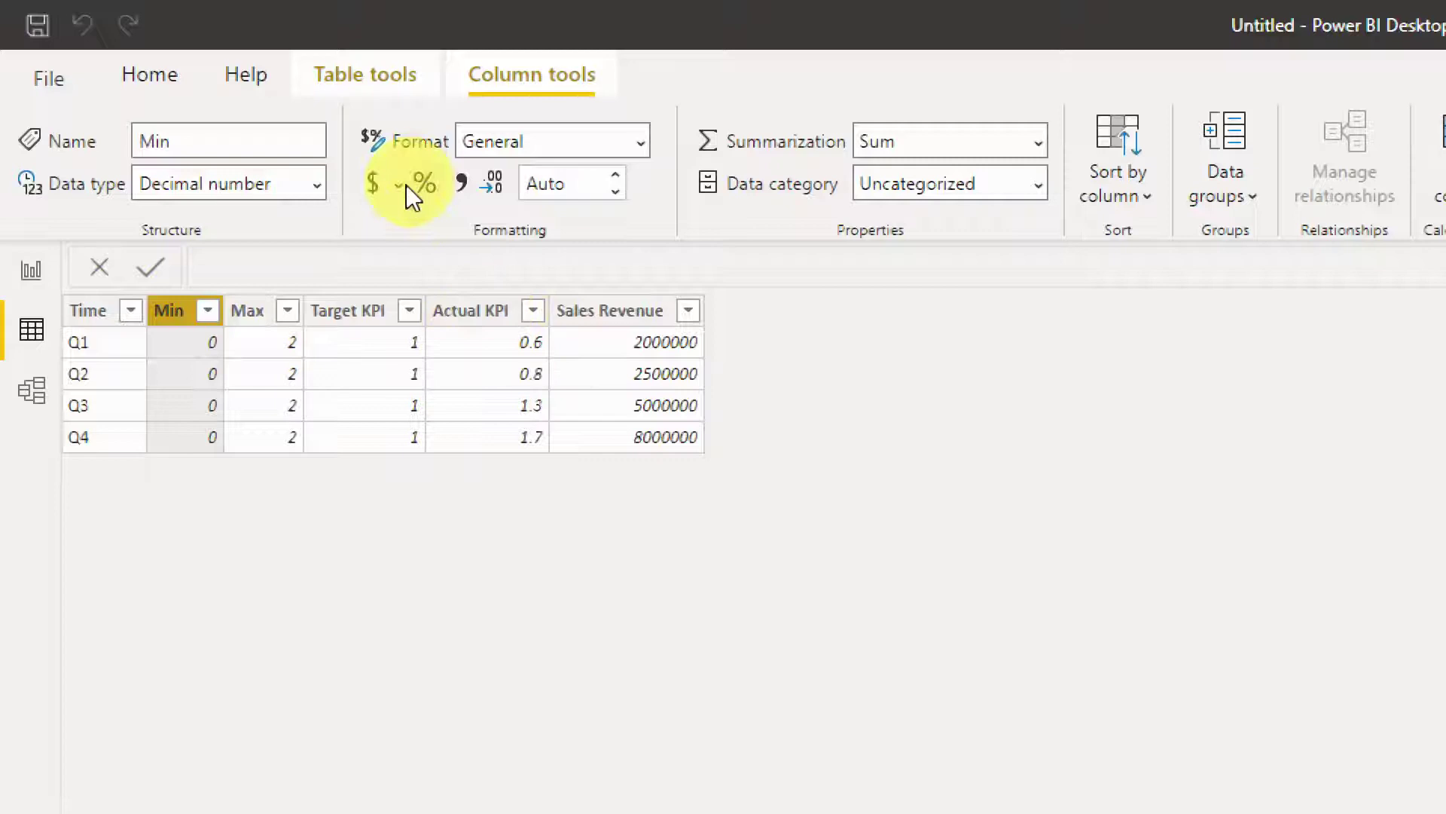
{"action": "left_click", "coordinate": [323, 187]}
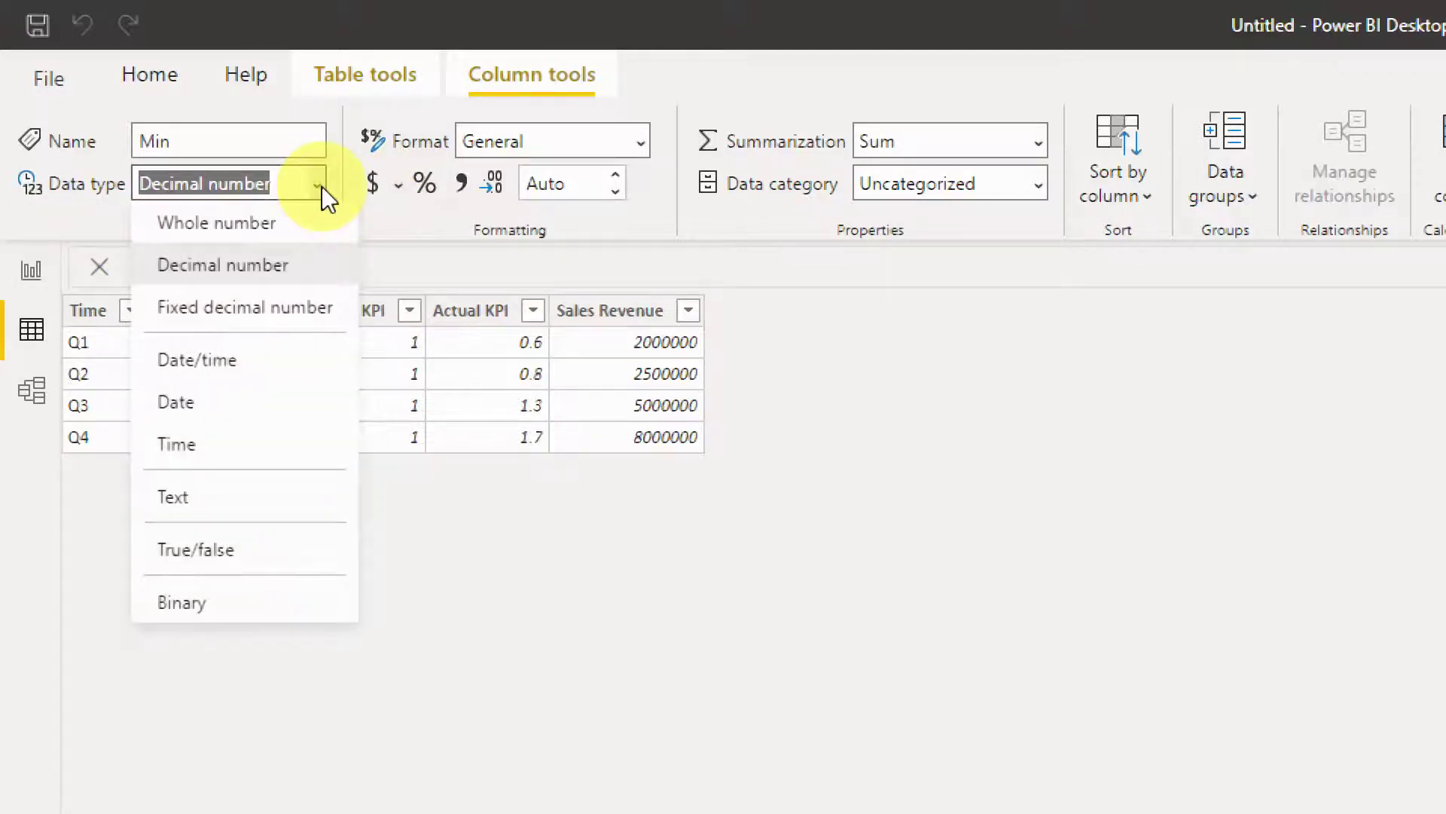
{"action": "left_click", "coordinate": [220, 267]}
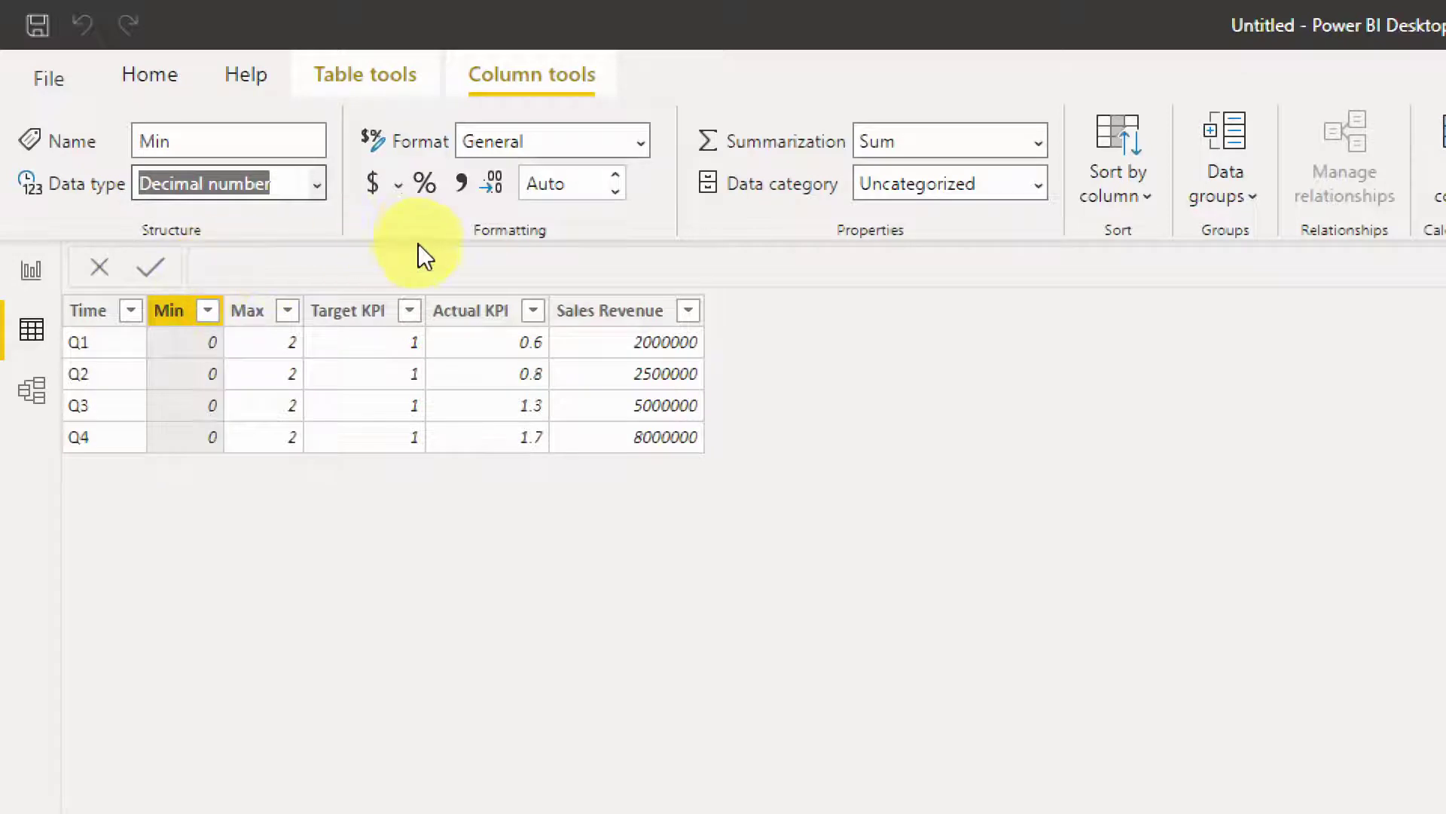
{"action": "left_click", "coordinate": [427, 186]}
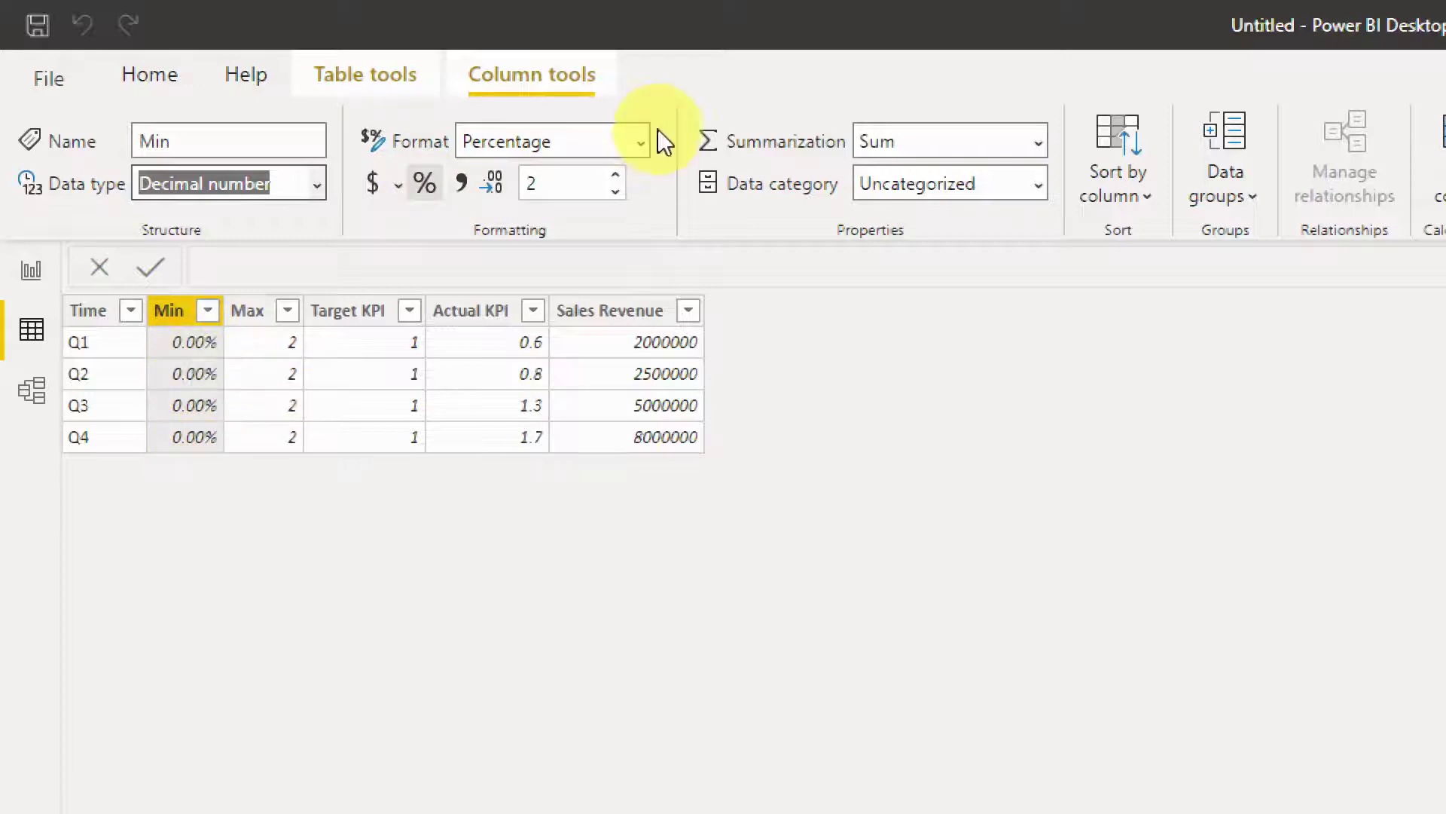
{"action": "left_click", "coordinate": [617, 175]}
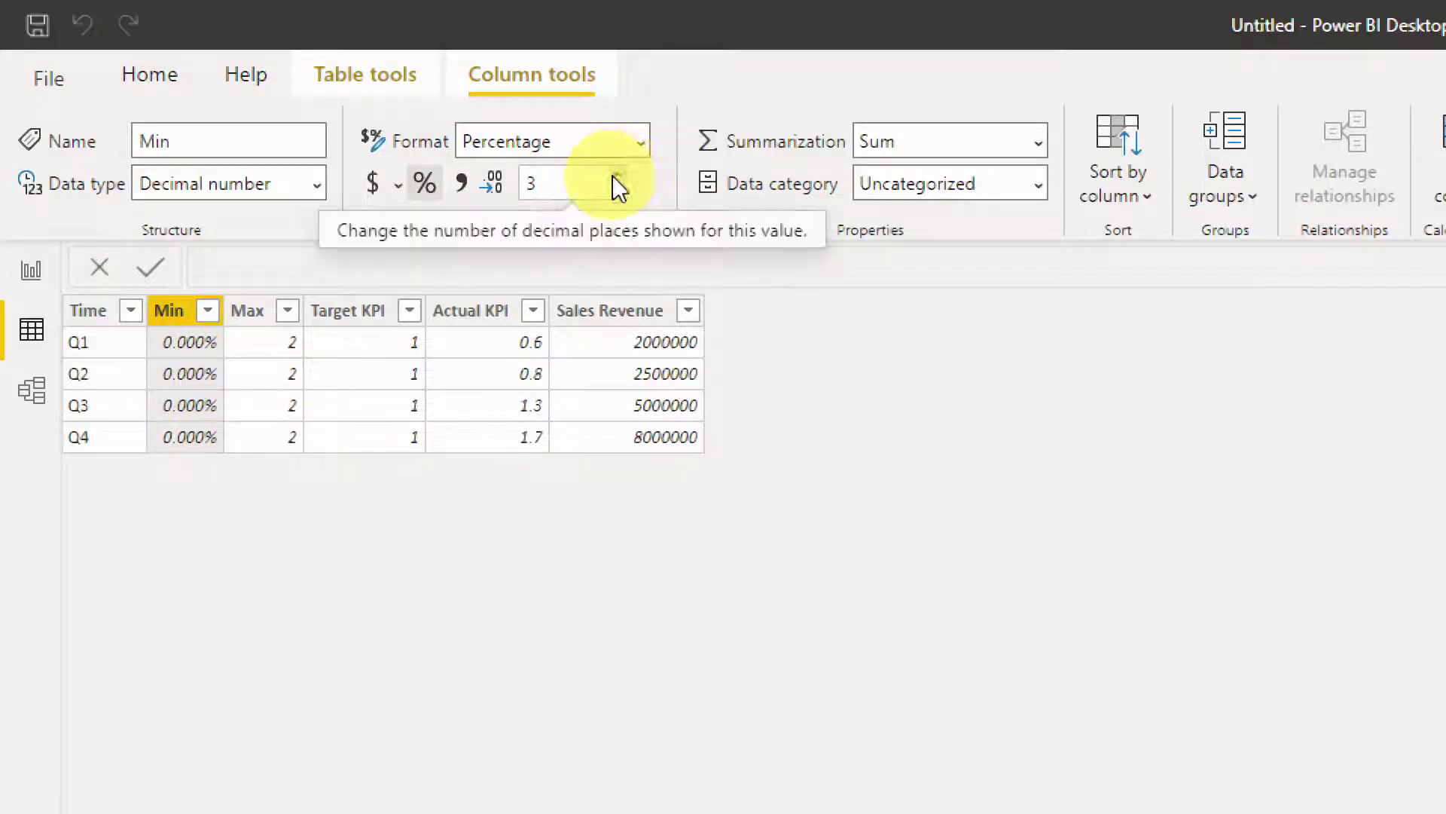
{"action": "left_click", "coordinate": [617, 192]}
{"action": "left_click", "coordinate": [616, 193]}
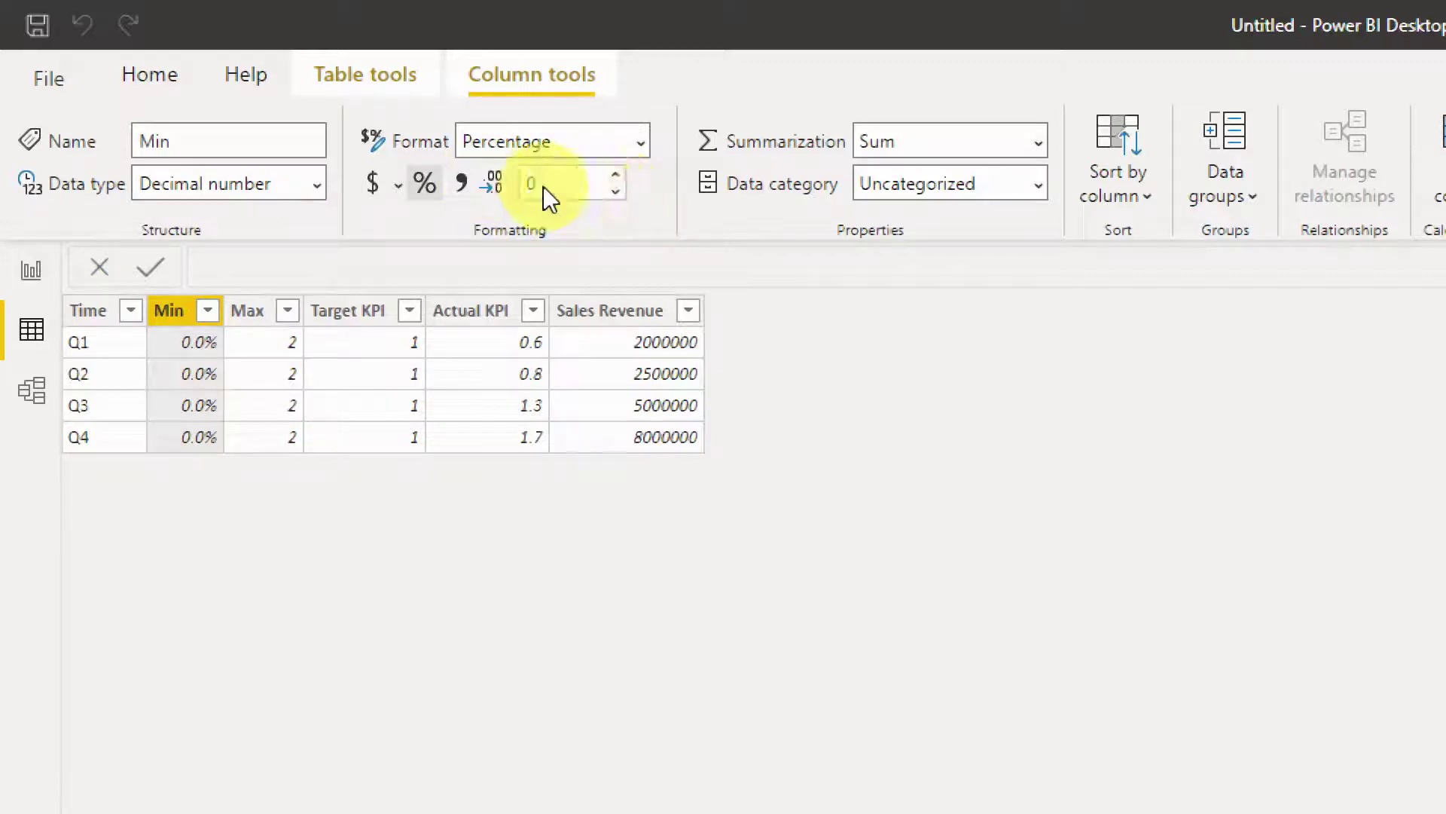
- Format the Max column as a percentage with 0 decimal places
{"action": "left_click", "coordinate": [256, 320]}
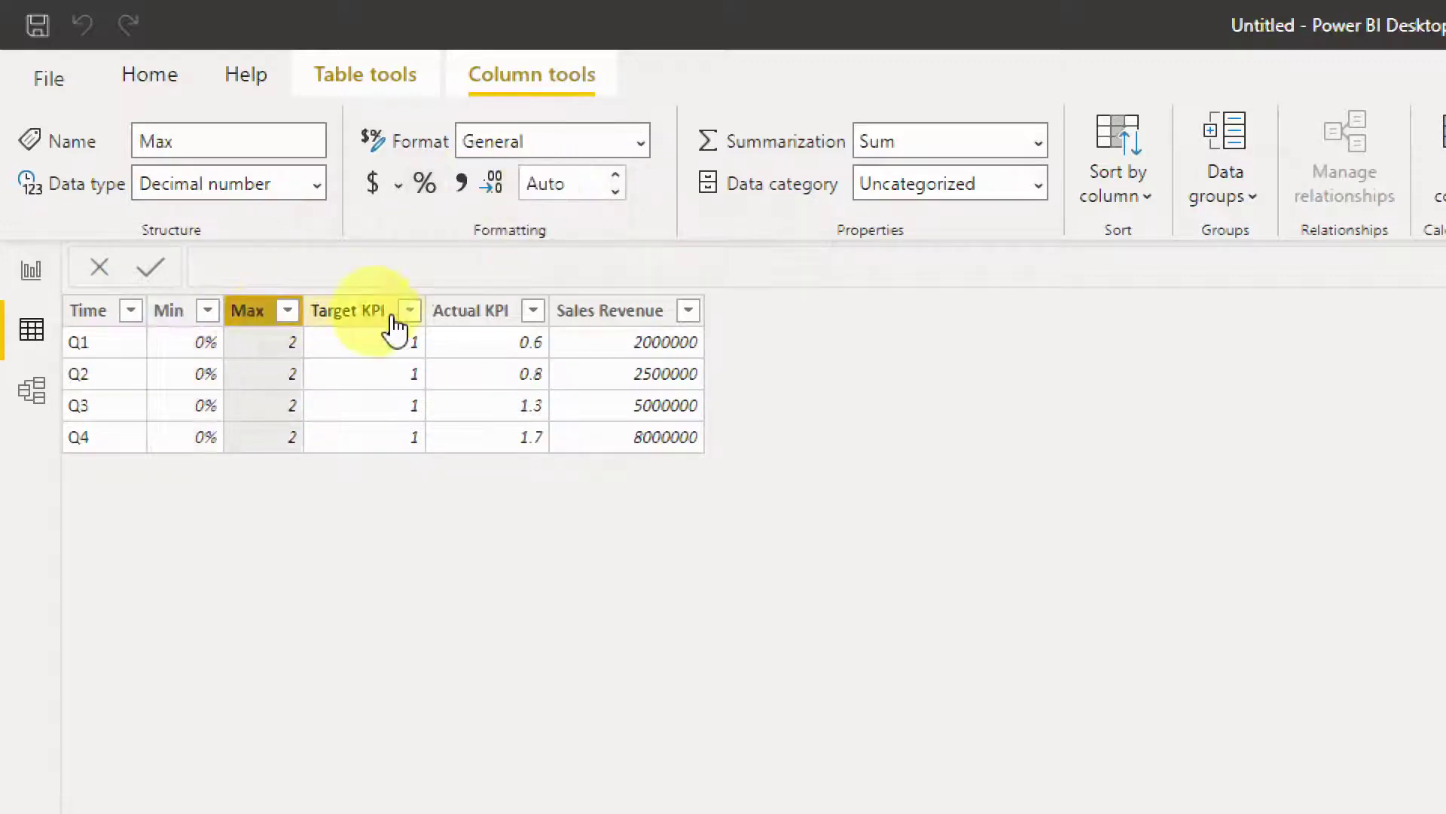
{"action": "left_click", "coordinate": [361, 328]}
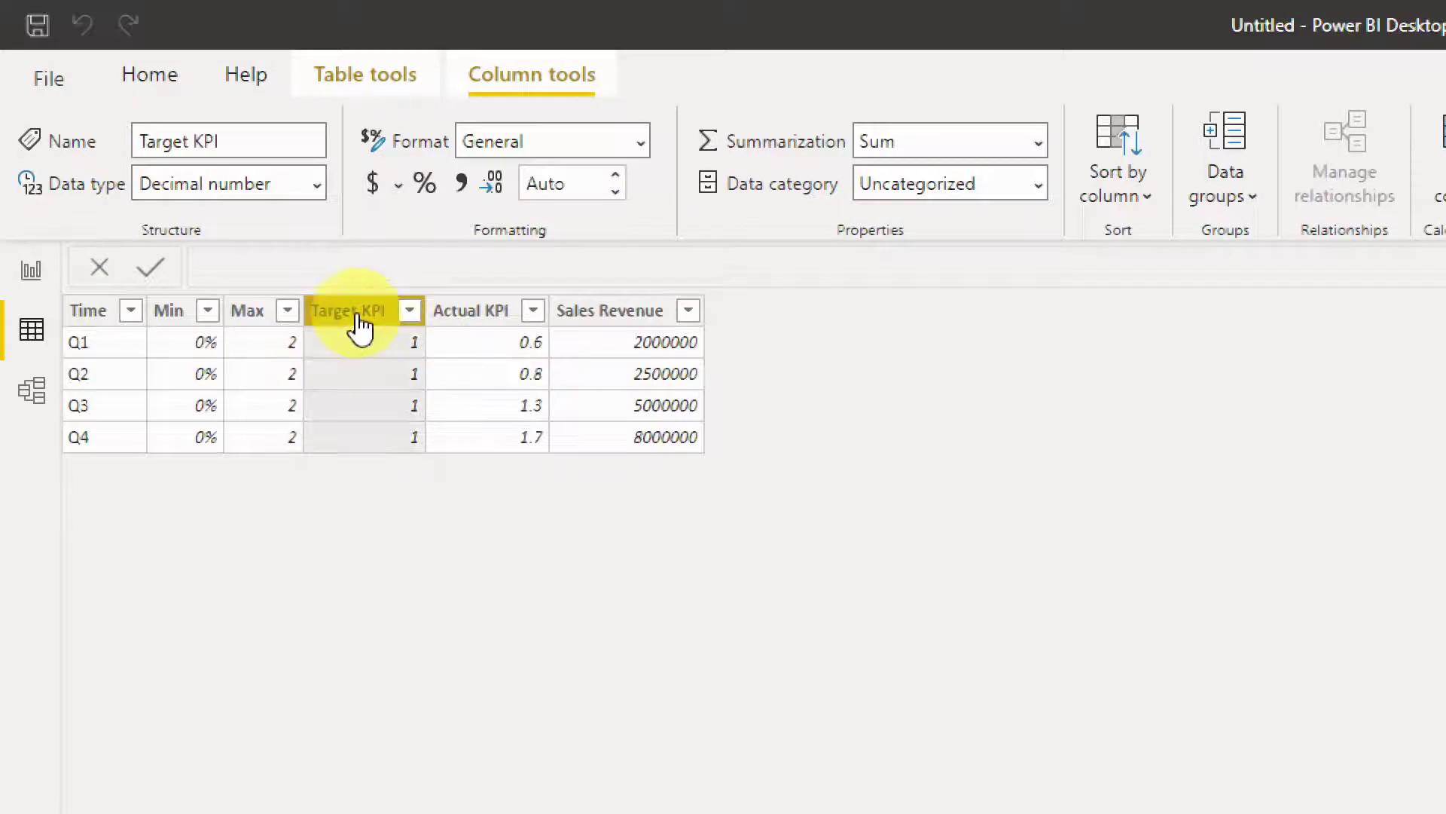
{"action": "left_click", "coordinate": [252, 313]}
{"action": "left_click", "coordinate": [315, 194]}
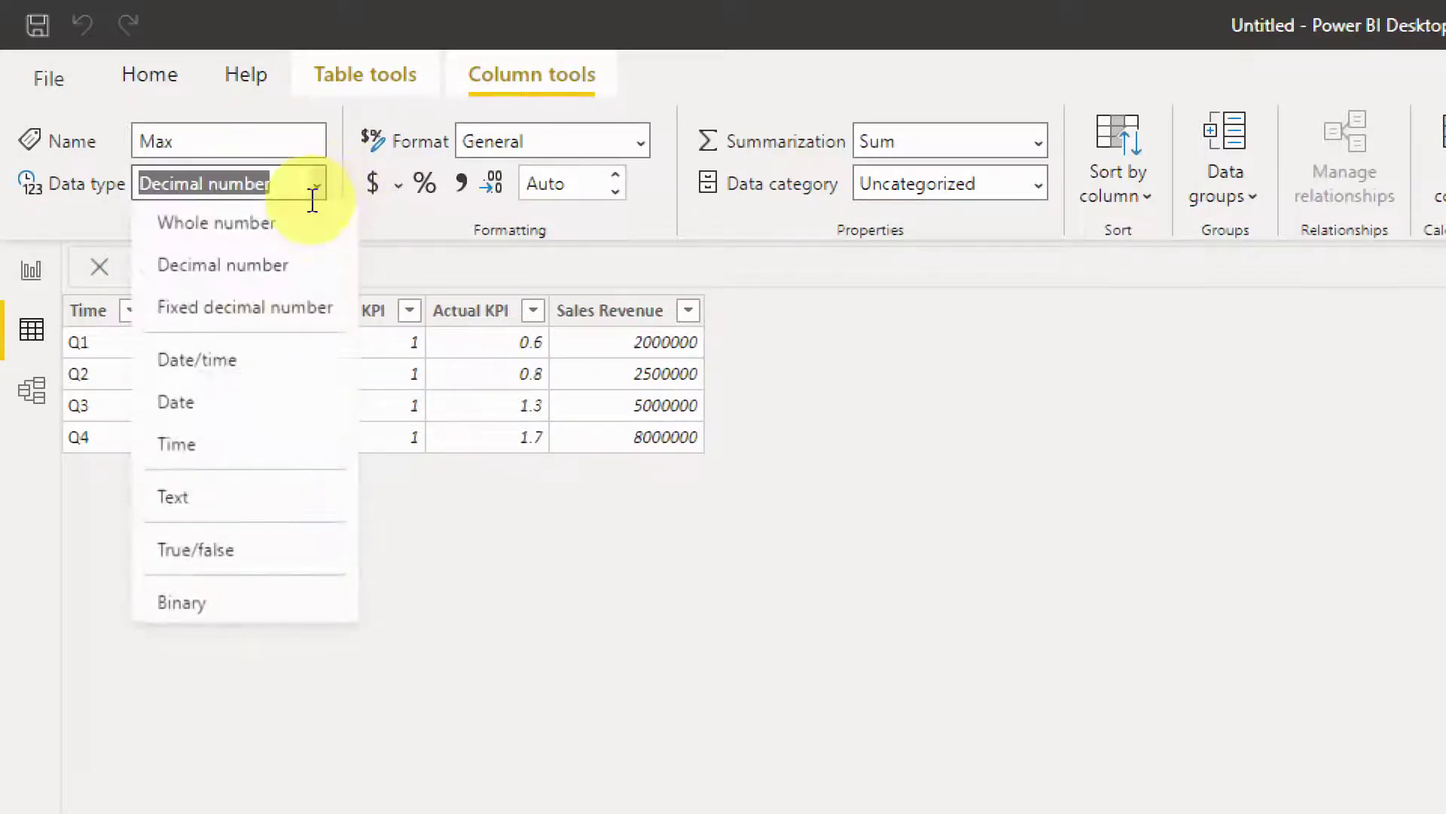
{"action": "left_click", "coordinate": [640, 140]}
{"action": "left_click", "coordinate": [530, 354]}
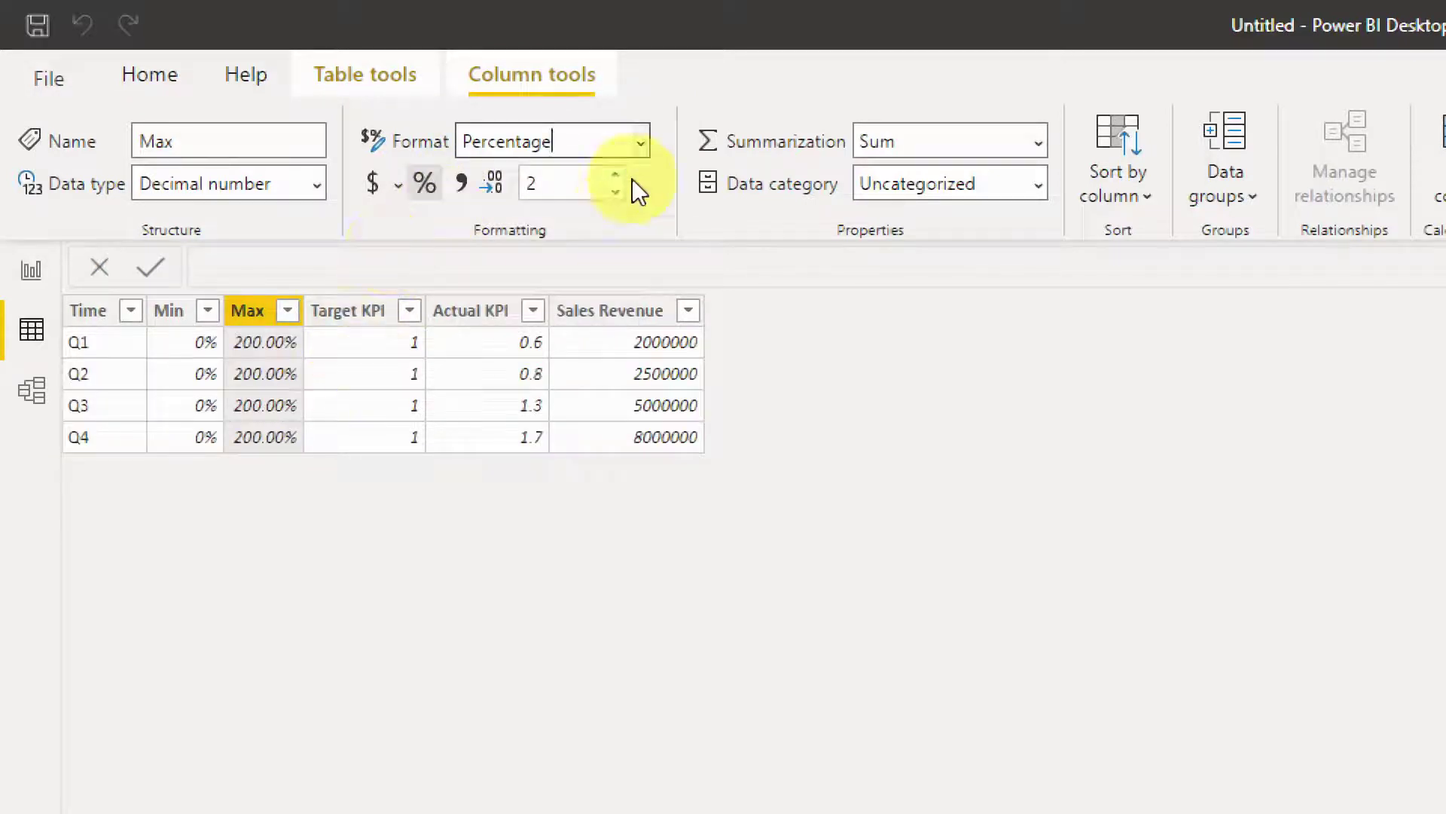
{"action": "left_click", "coordinate": [614, 193]}
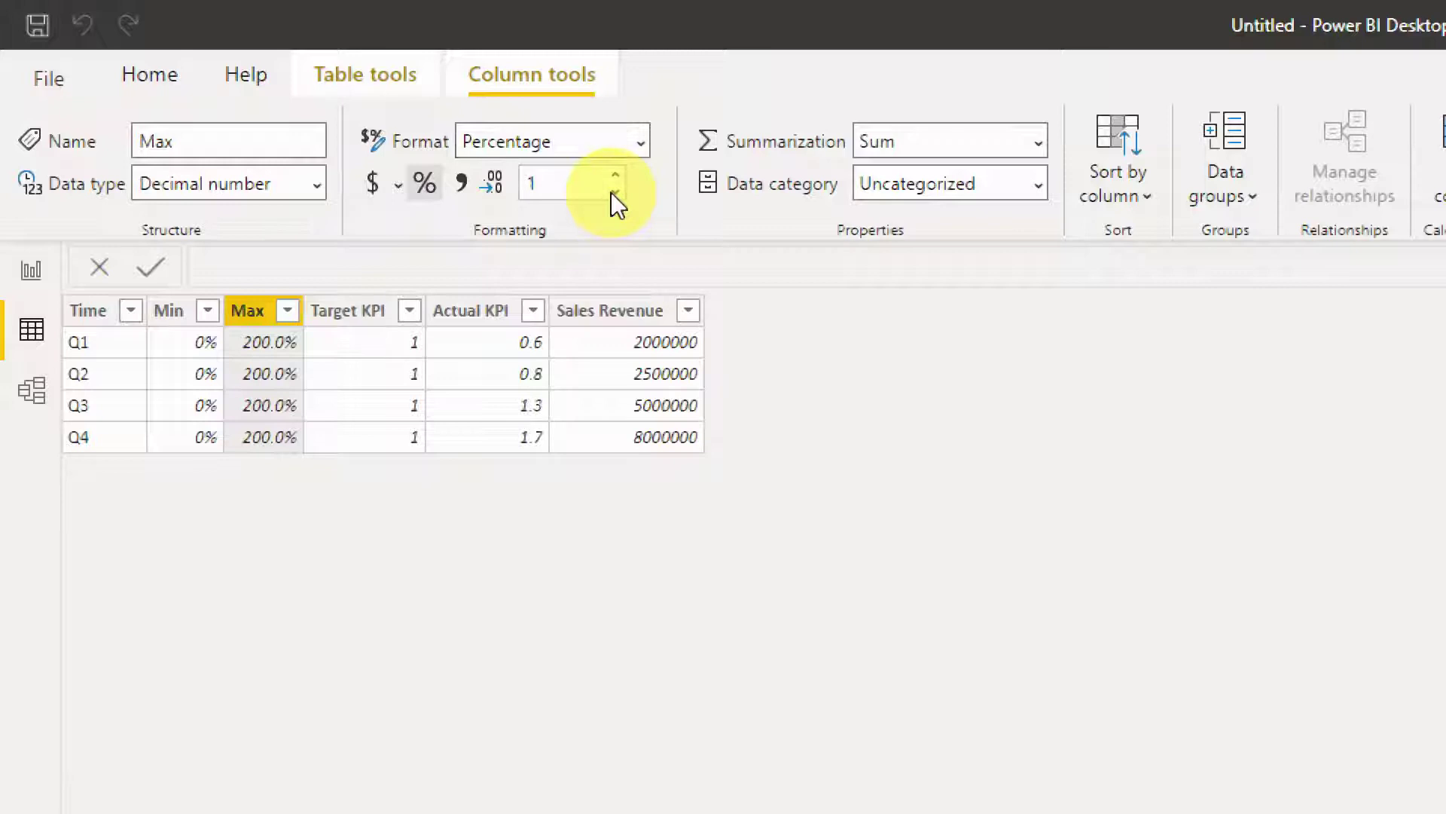
{"action": "left_click", "coordinate": [616, 192]}
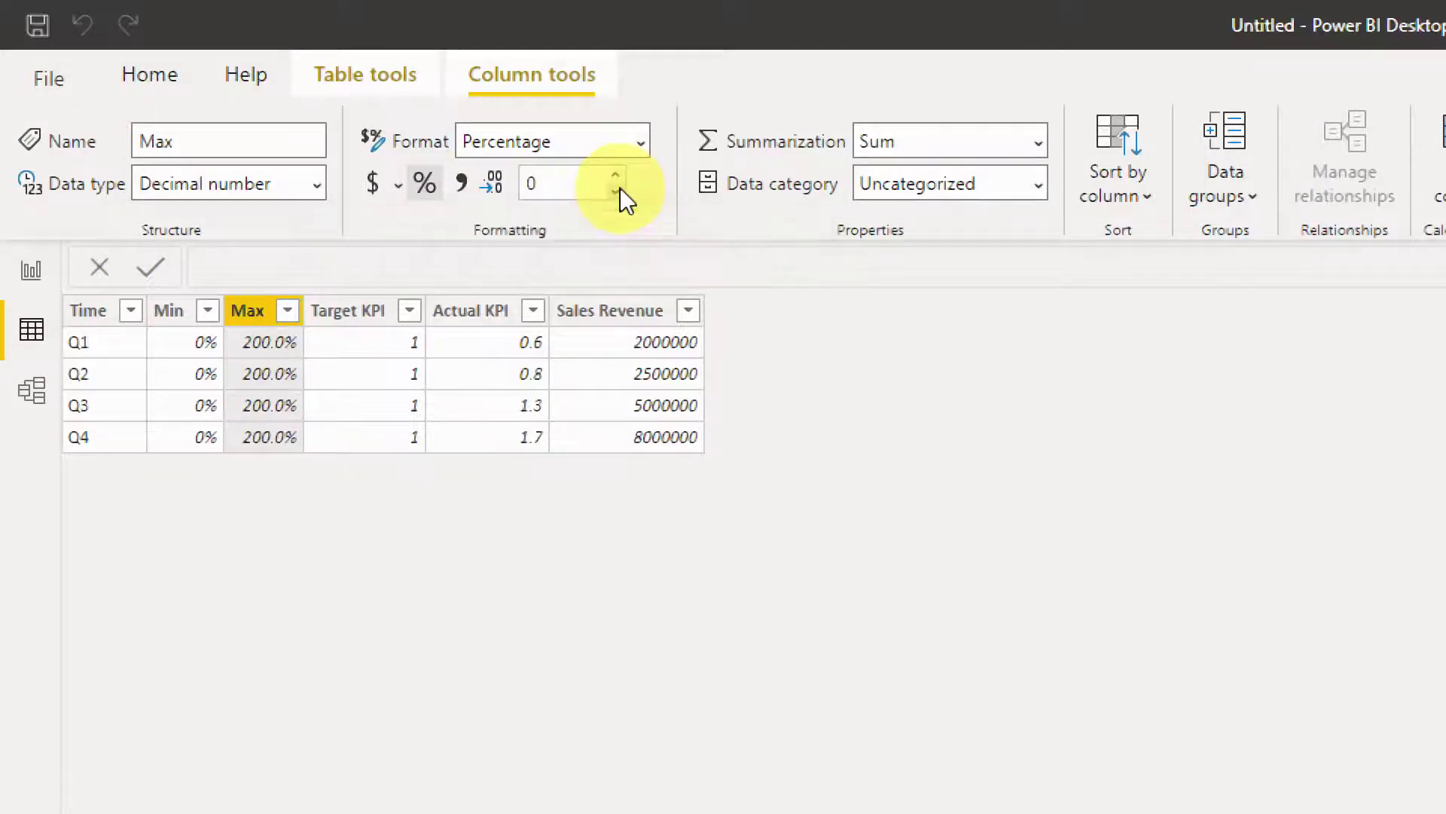
- Format the Target KPI column as a percentage with 0 decimal places
{"action": "left_click", "coordinate": [363, 318]}
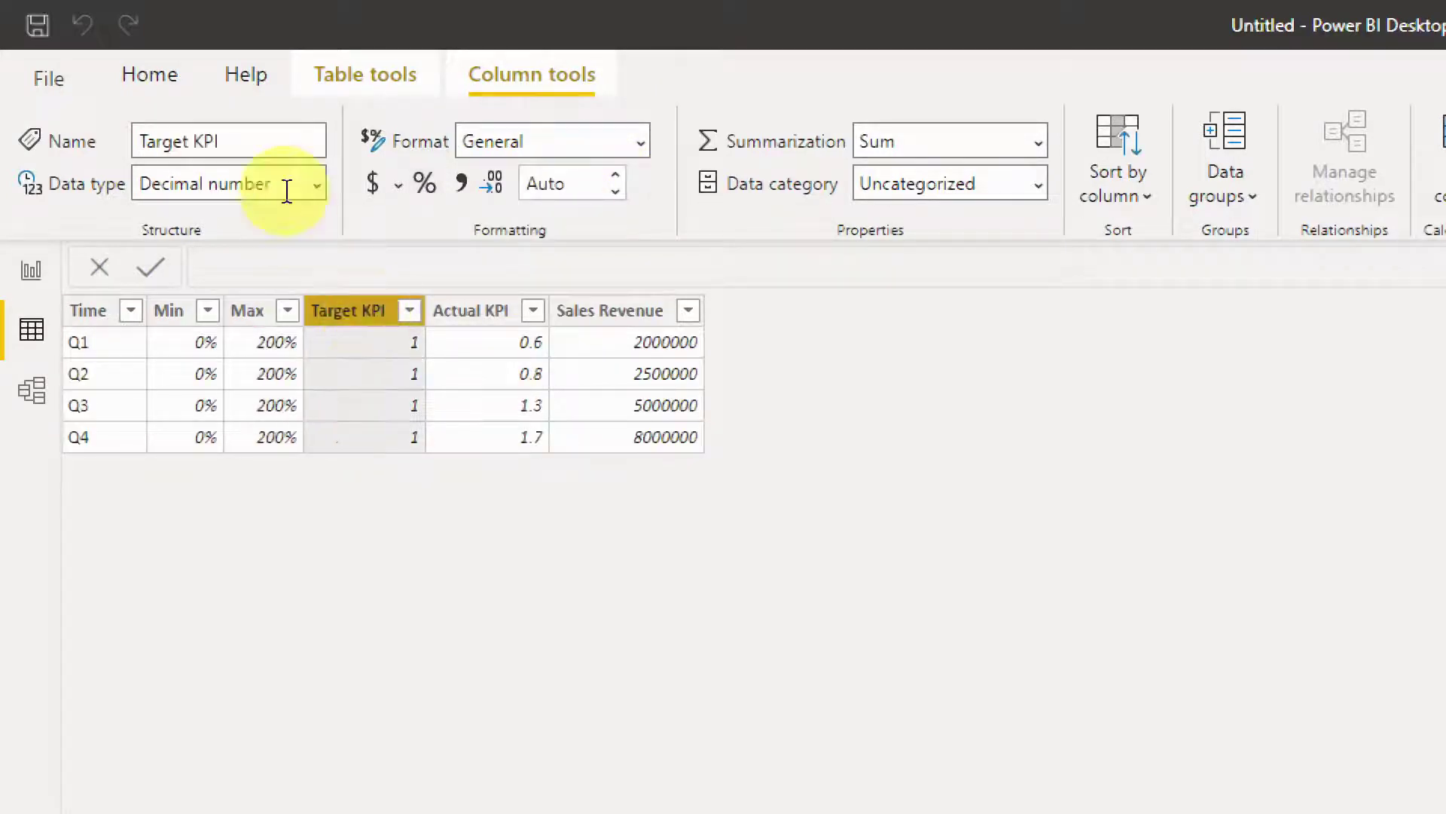
{"action": "left_click", "coordinate": [643, 143]}
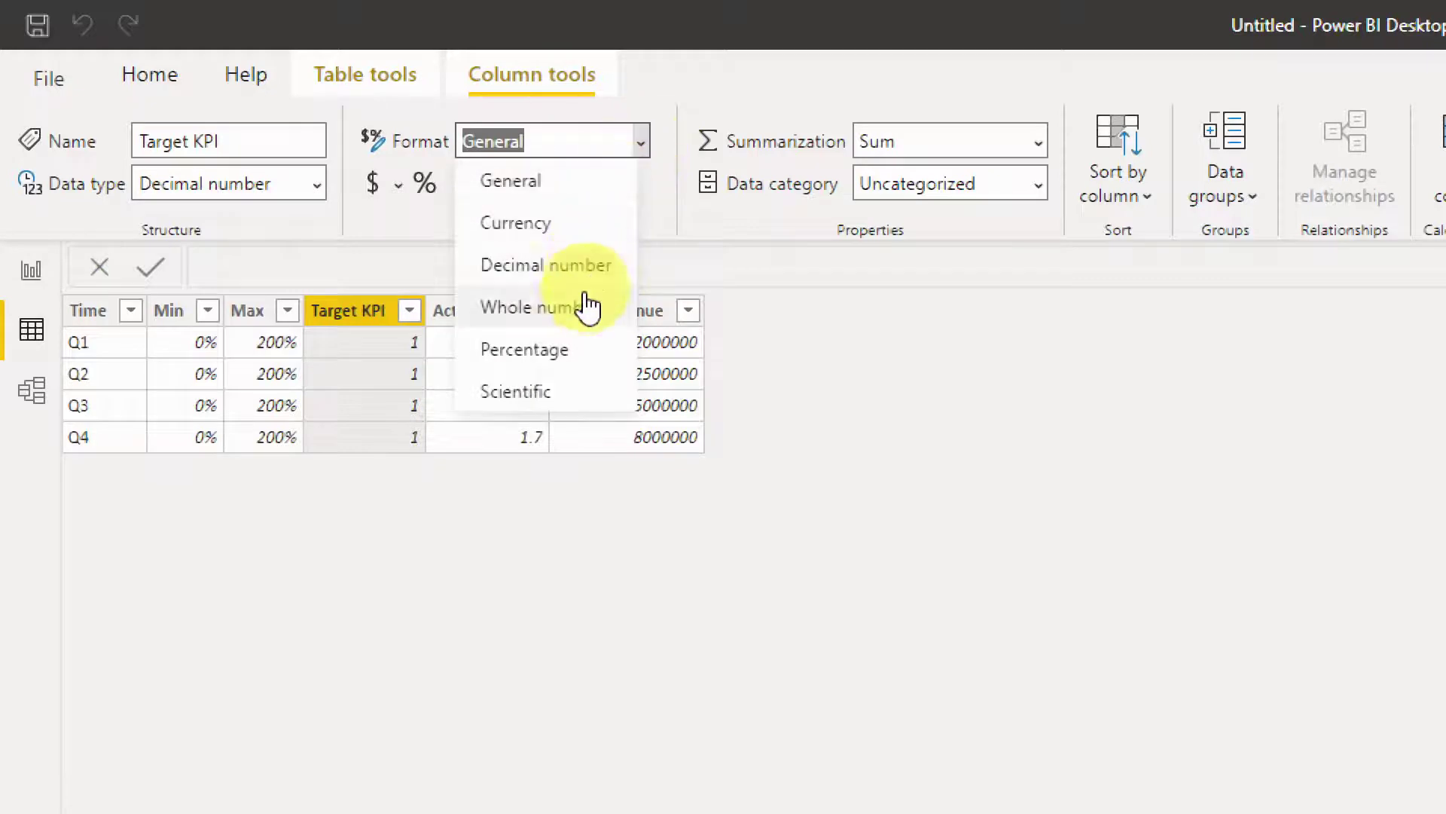
{"action": "left_click", "coordinate": [565, 349]}
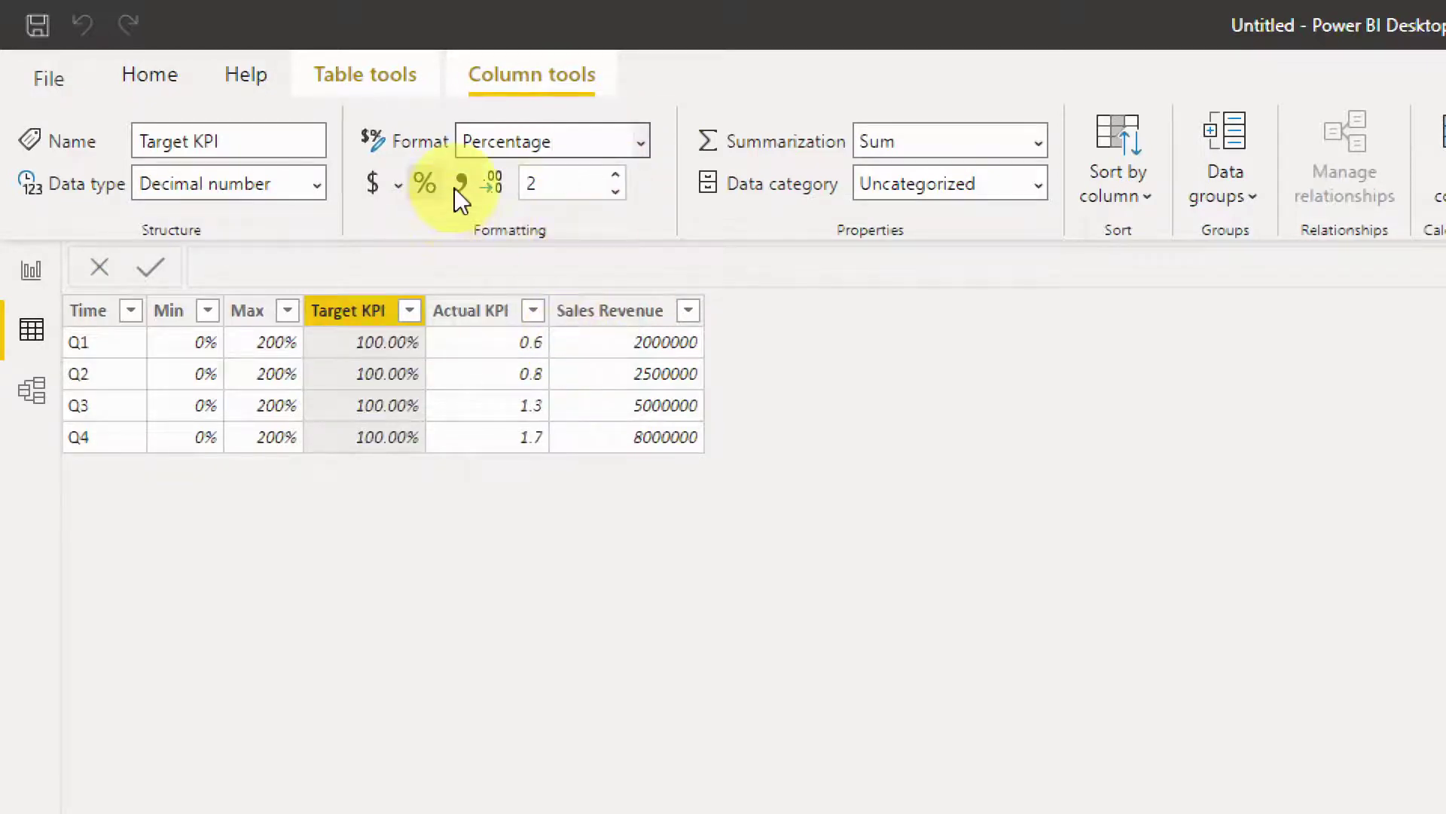
{"action": "left_click", "coordinate": [616, 192]}
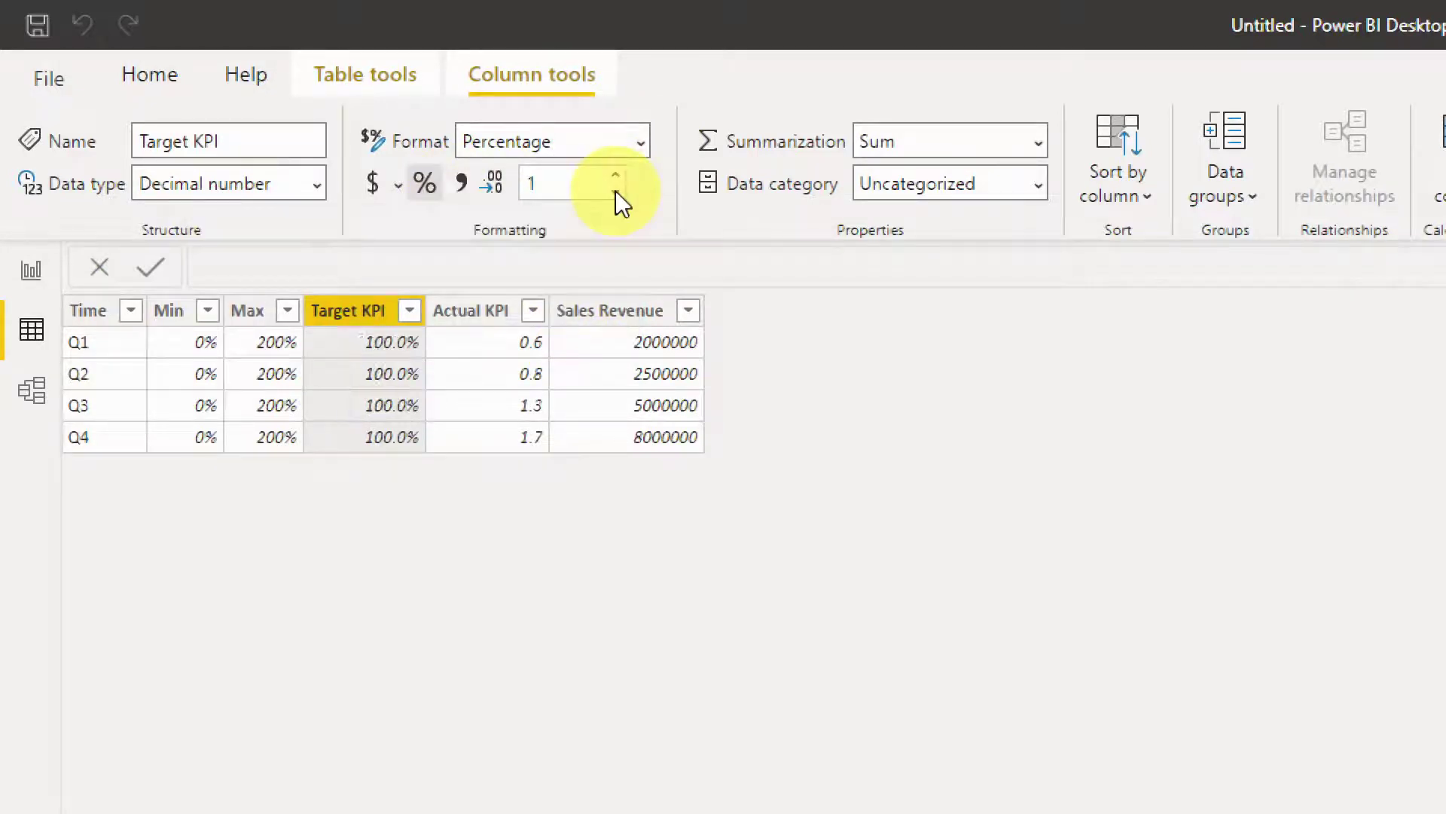
{"action": "left_click", "coordinate": [616, 192]}
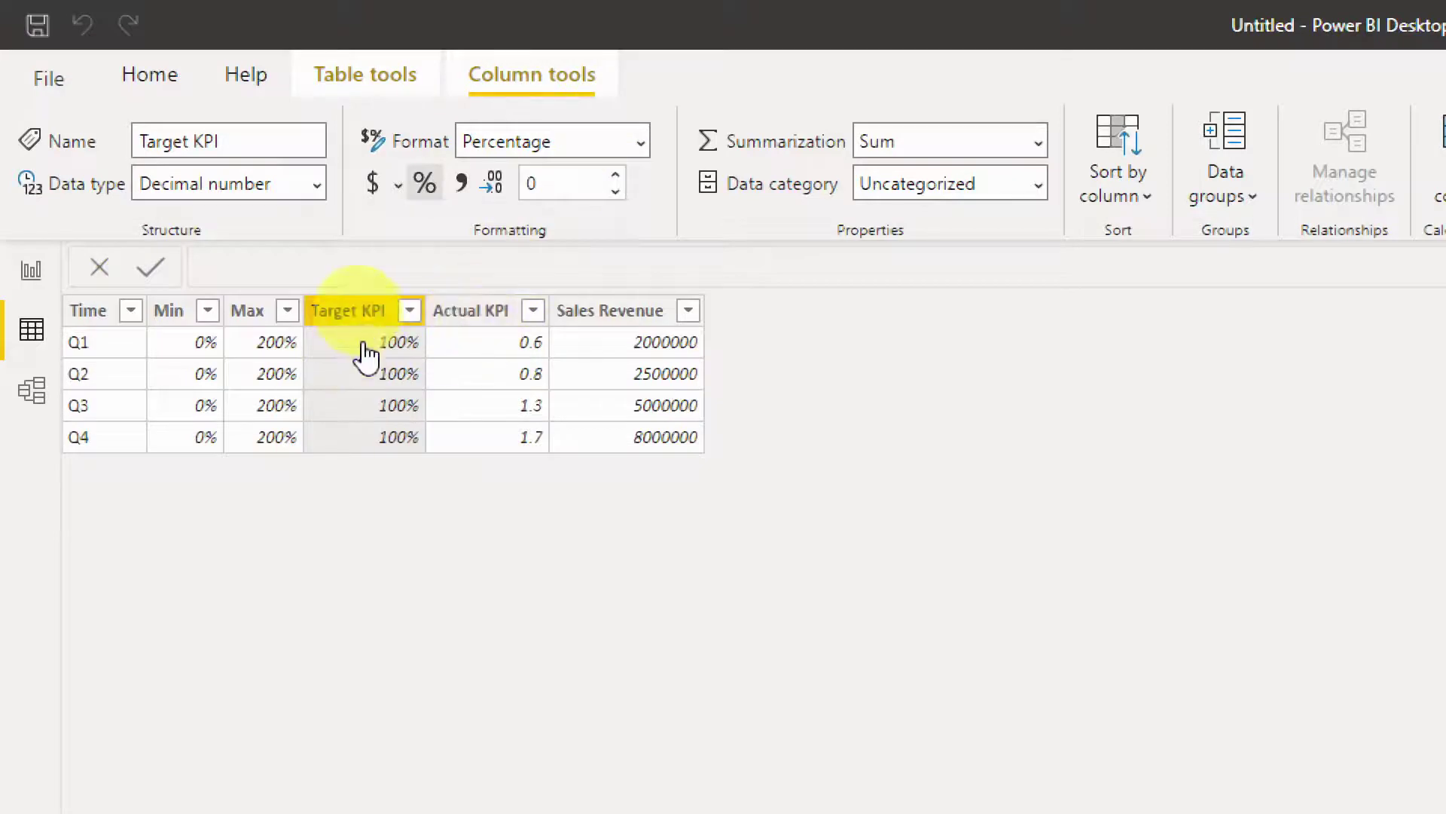
- Make Actual KPI a 0-decimal percentage and give Sales Revenue thousands separators
{"action": "left_click", "coordinate": [482, 317]}
{"action": "left_click", "coordinate": [641, 142]}
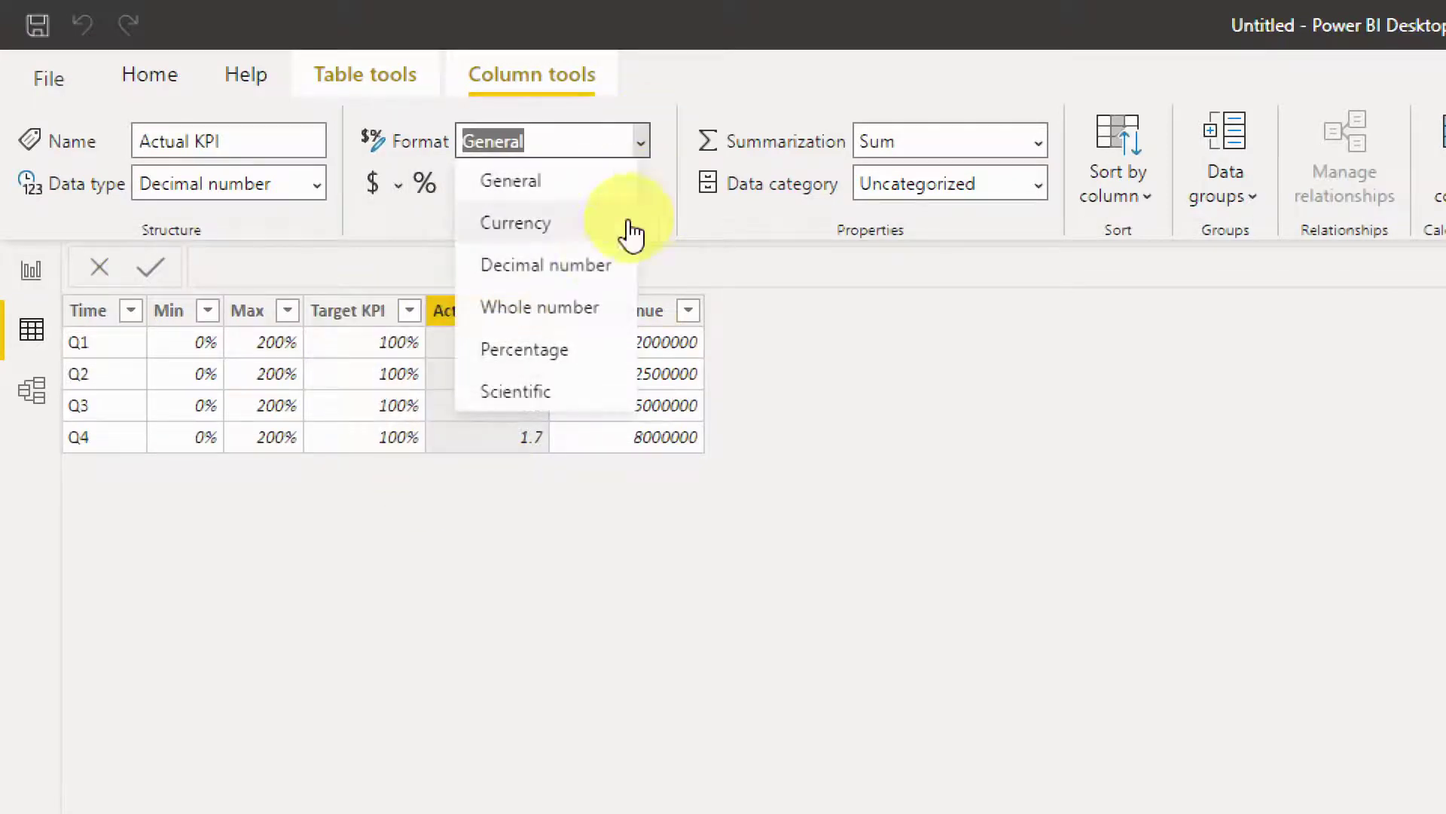
{"action": "left_click", "coordinate": [556, 353]}
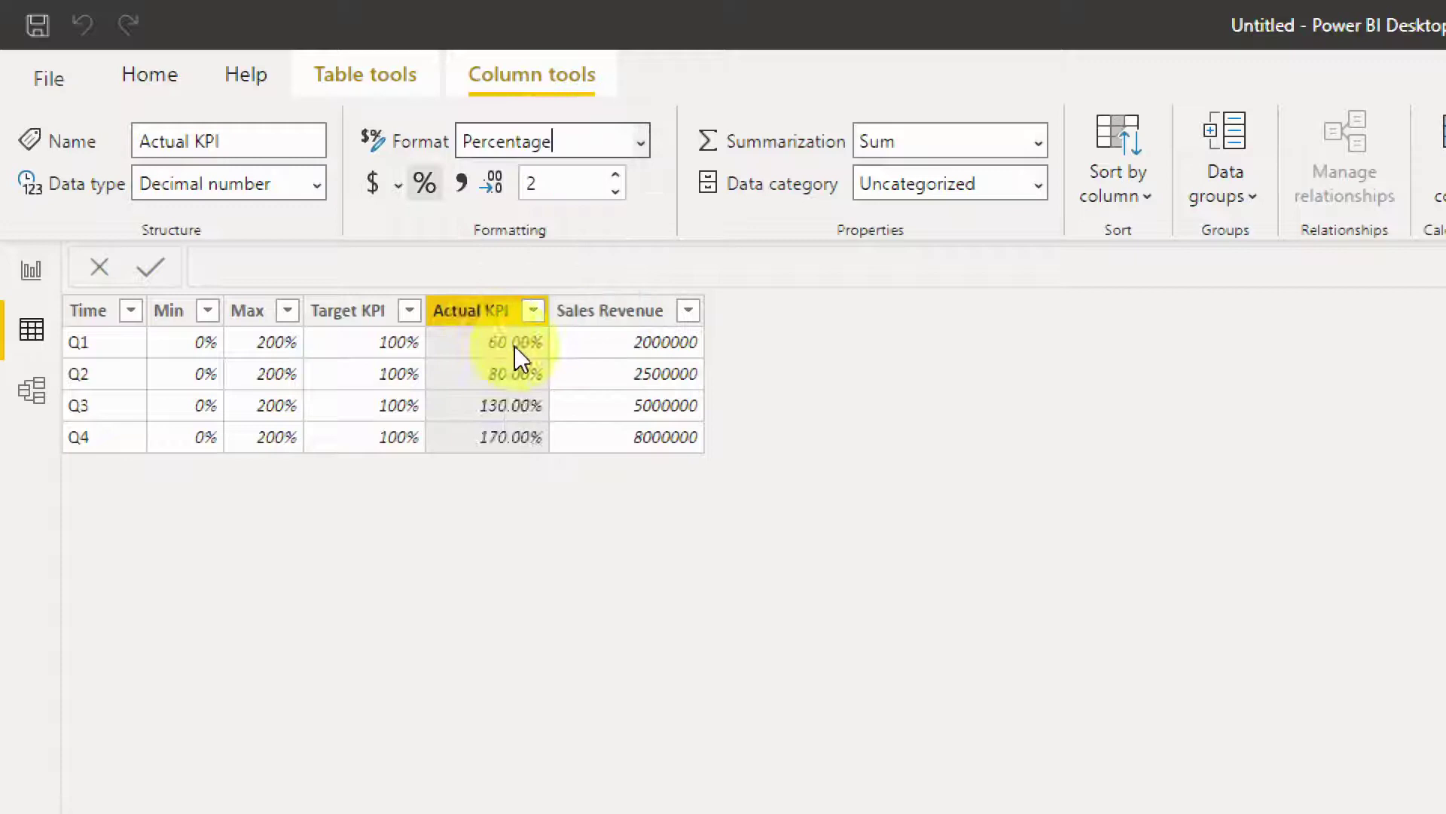
{"action": "left_click", "coordinate": [616, 190]}
{"action": "left_click", "coordinate": [616, 191]}
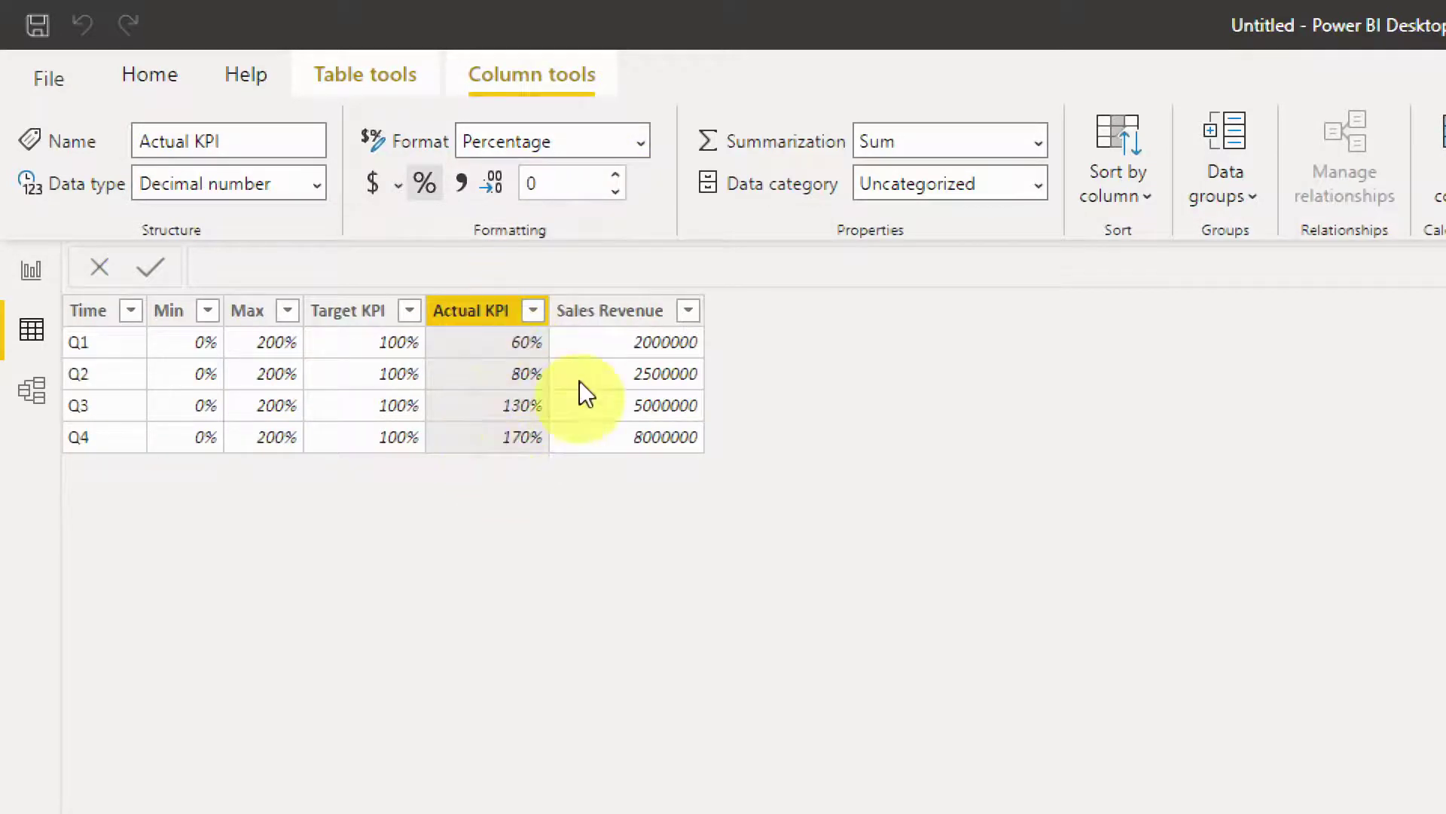
{"action": "left_click", "coordinate": [600, 313]}
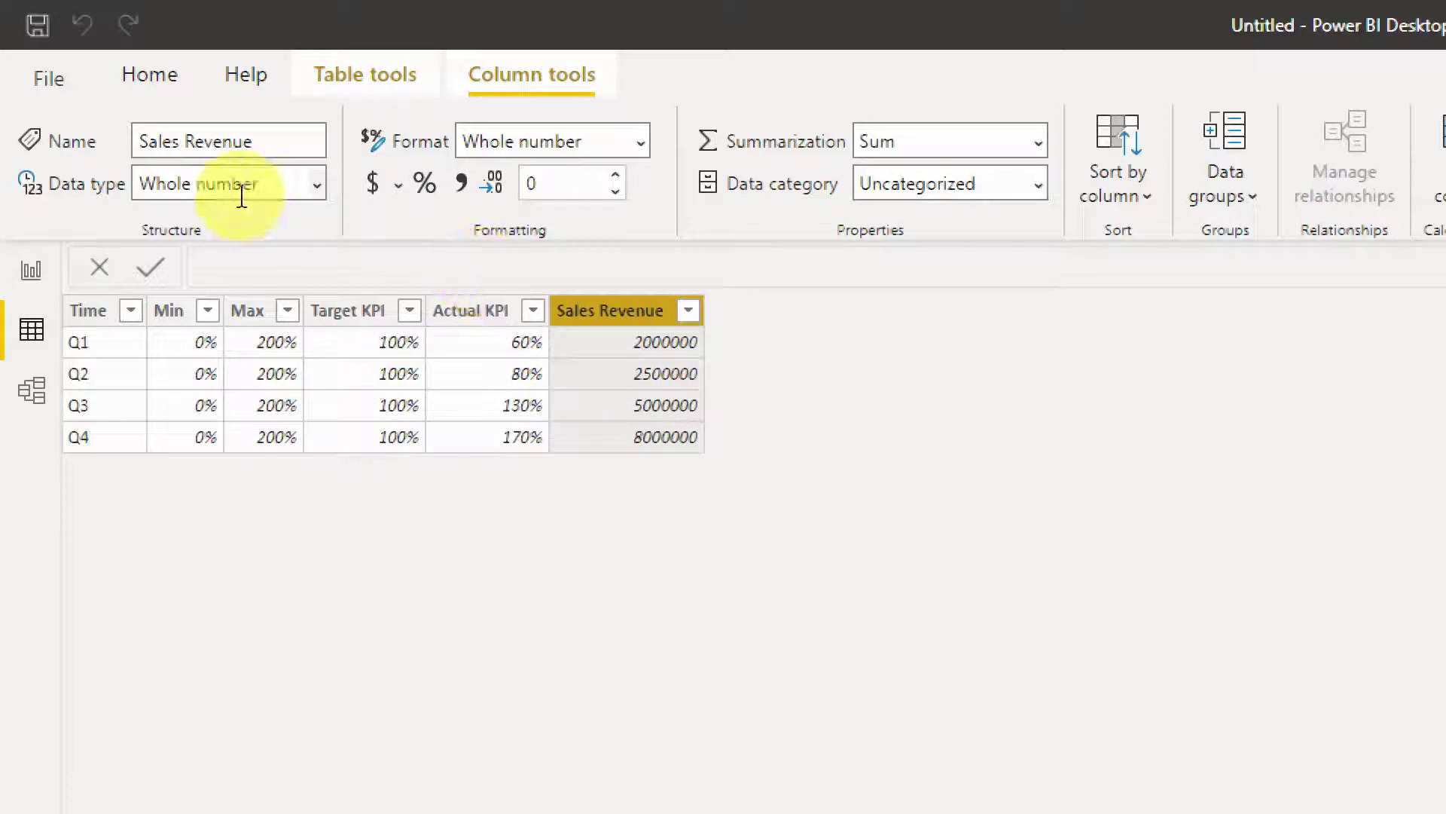
{"action": "left_click", "coordinate": [462, 182]}
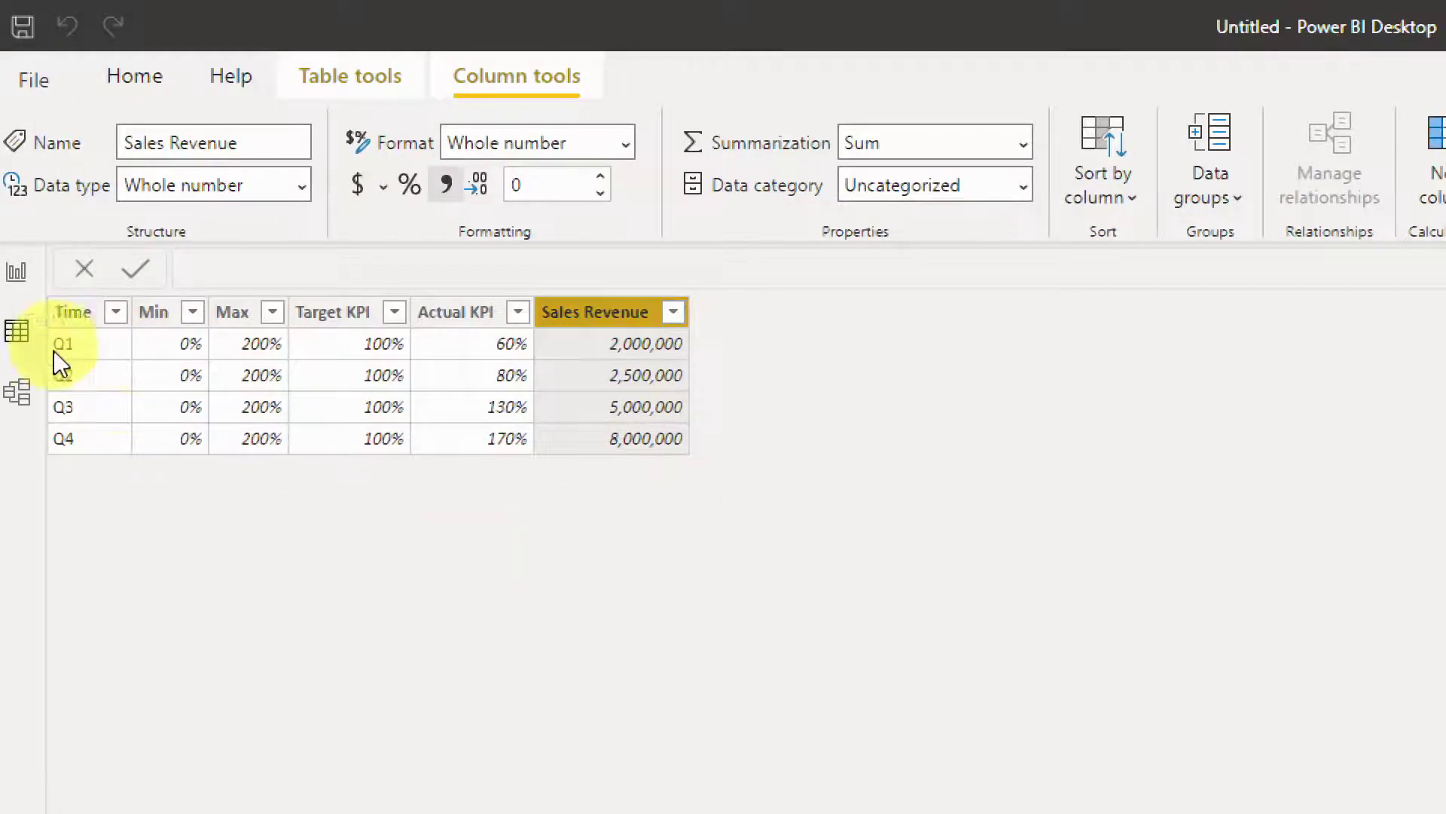
- Delete the old gauge in Report view and place a new empty gauge slightly down and right
{"action": "key", "text": "super+minus"}
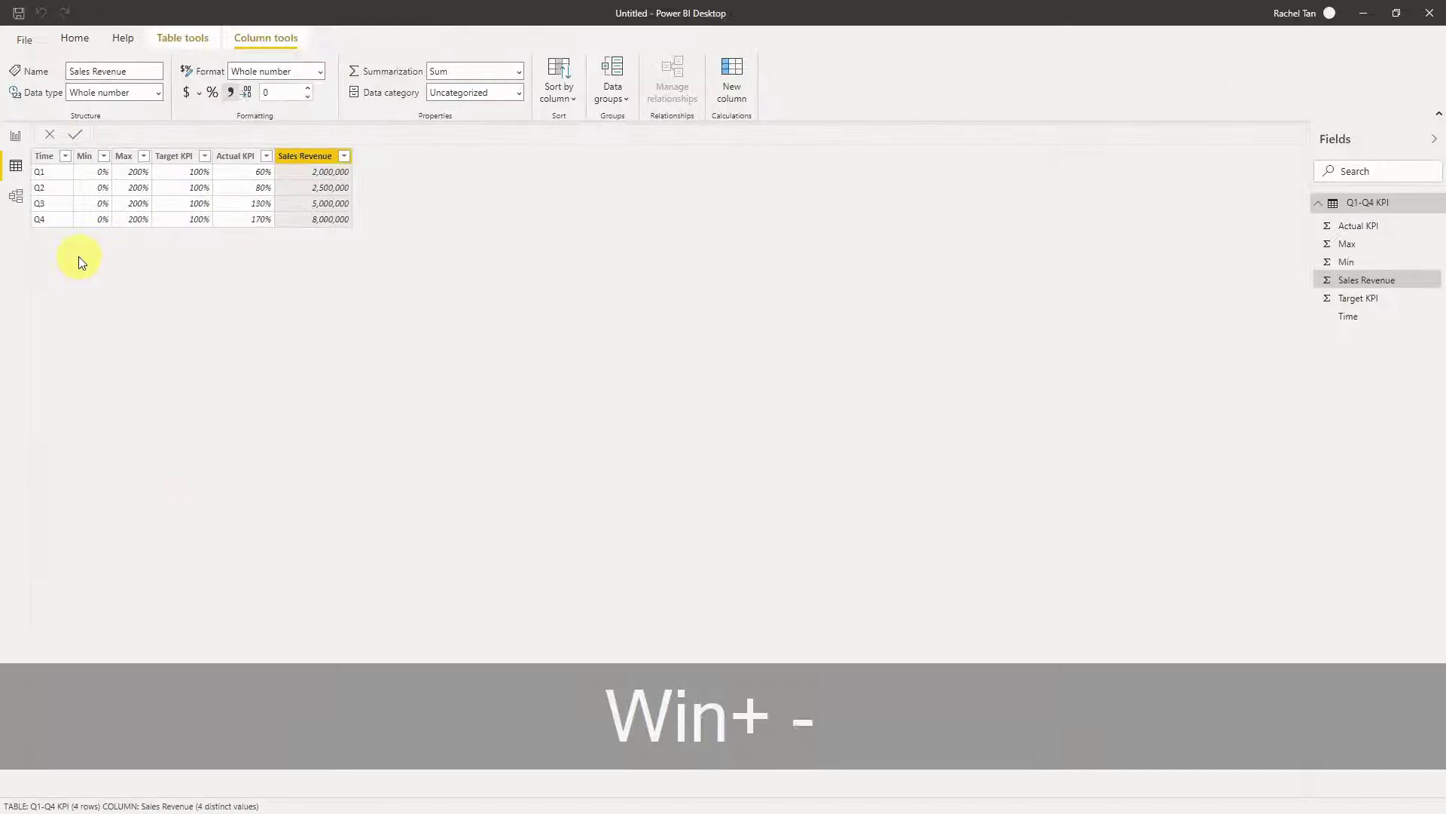
{"action": "left_click", "coordinate": [21, 144]}
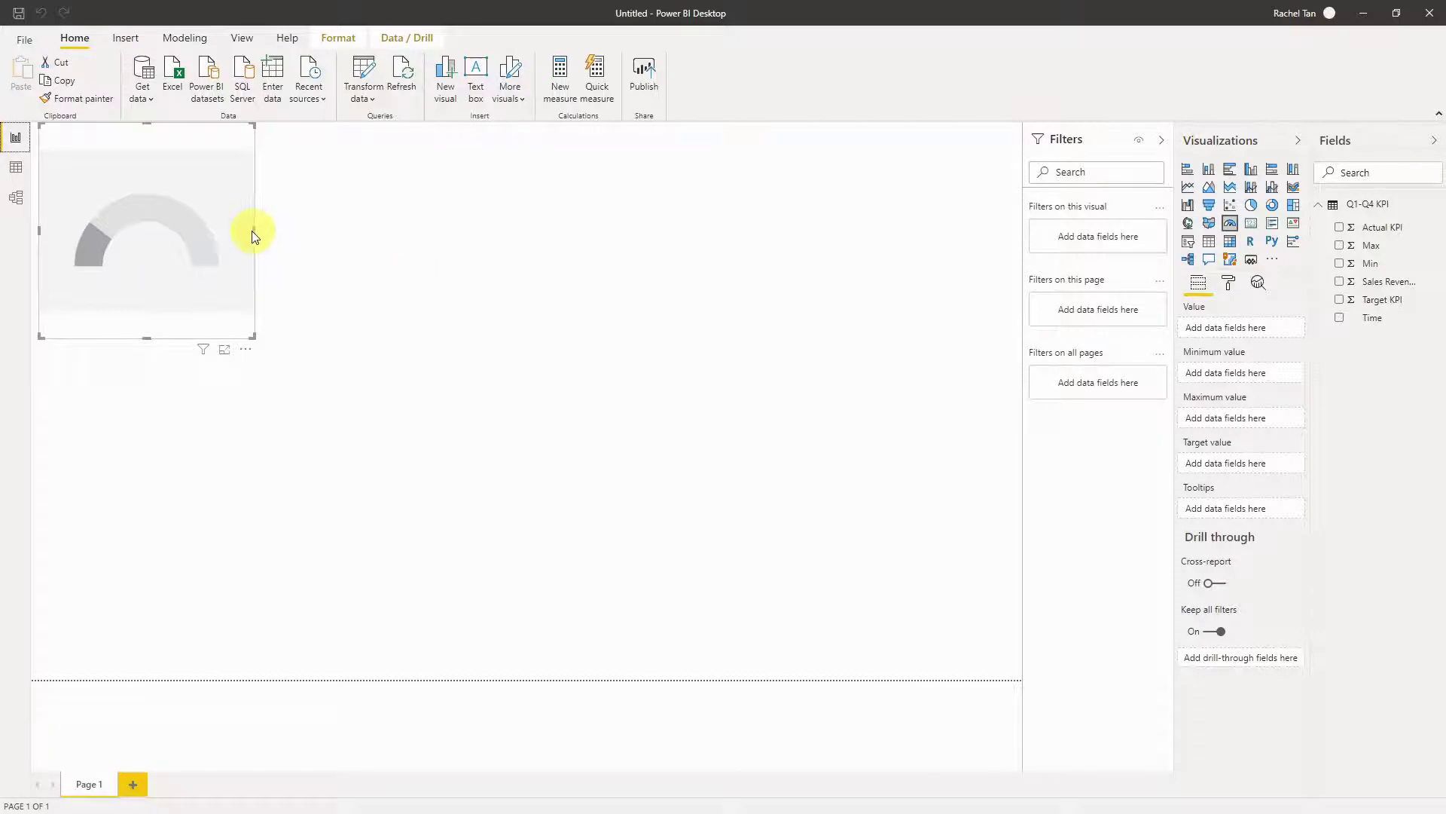
{"action": "key", "text": "Delete"}
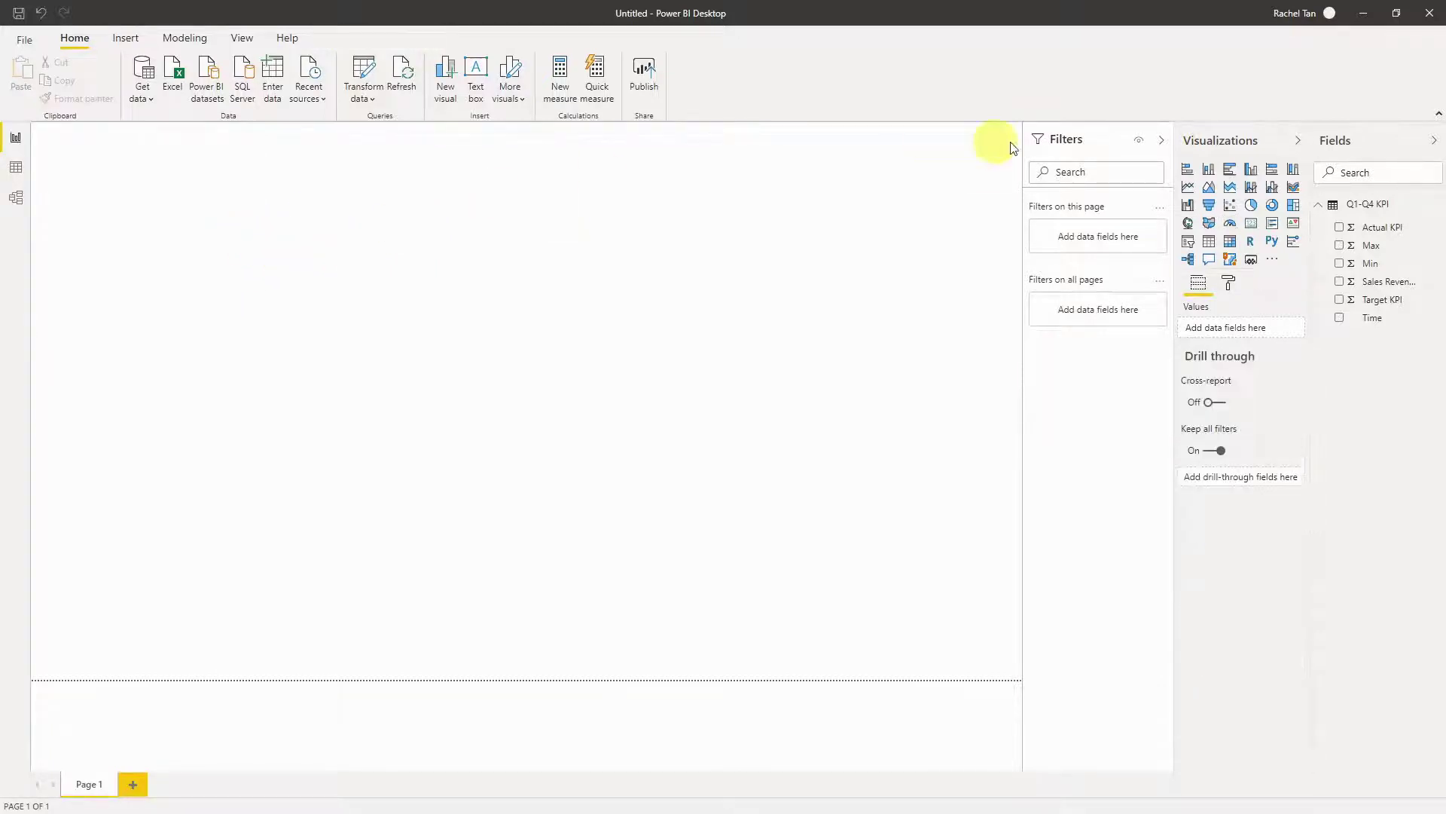
{"action": "left_click", "coordinate": [1230, 225]}
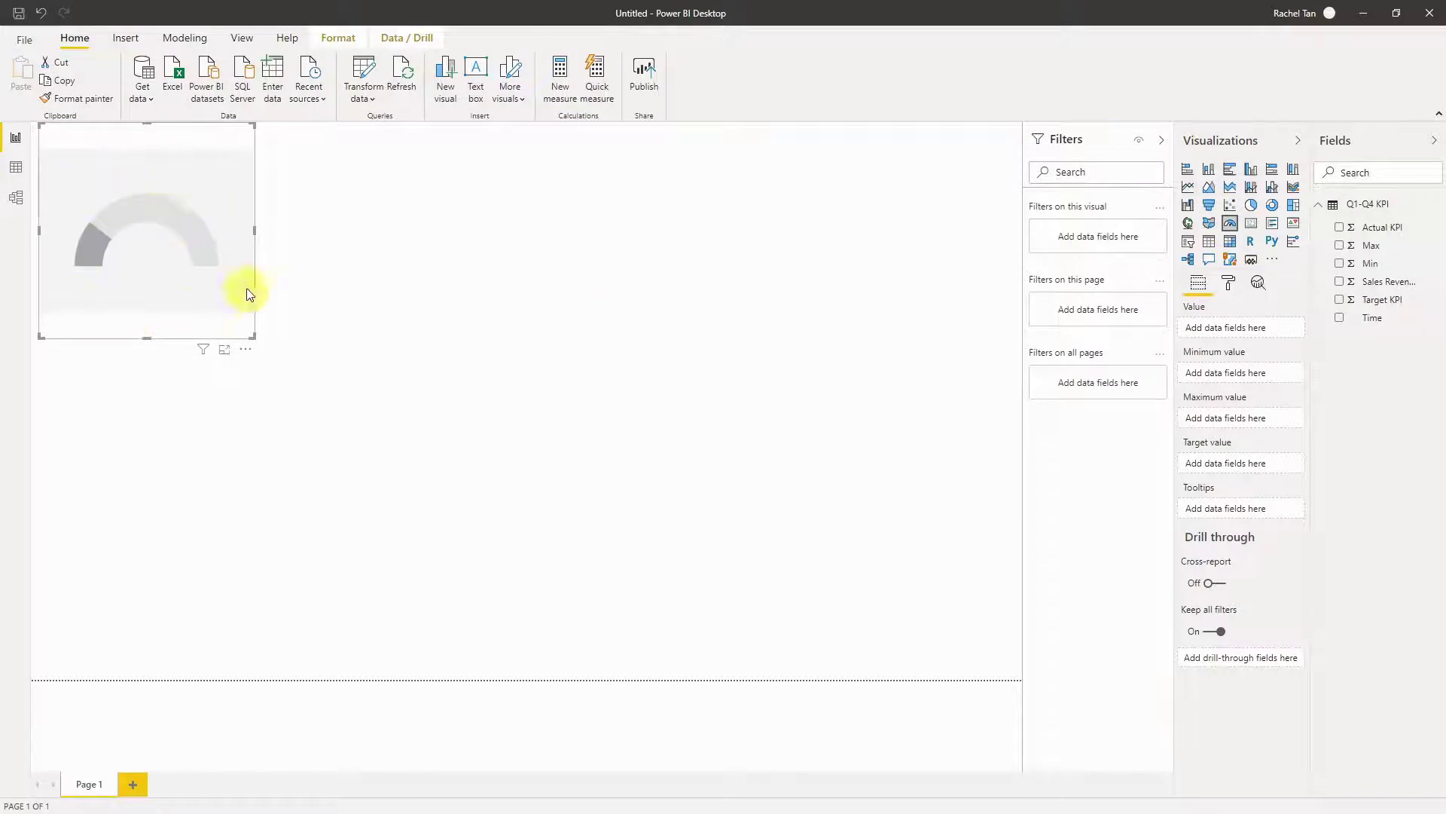
{"action": "left_click_drag", "start_coordinate": [253, 289], "coordinate": [316, 355]}
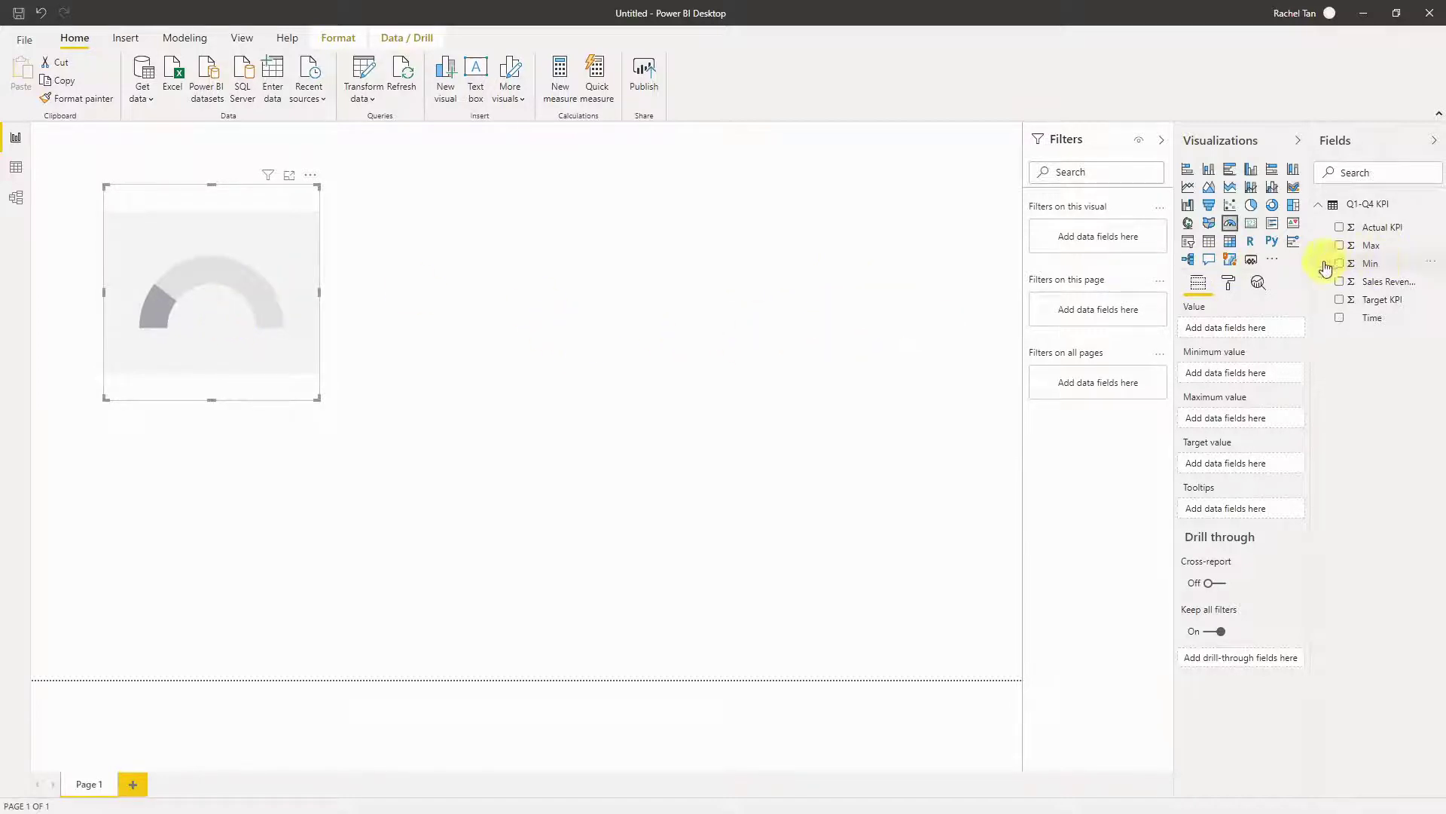
- Add a visual-level Time filter to the gauge with only Q1 ticked
{"action": "left_click_drag", "start_coordinate": [1310, 268], "coordinate": [1269, 273]}
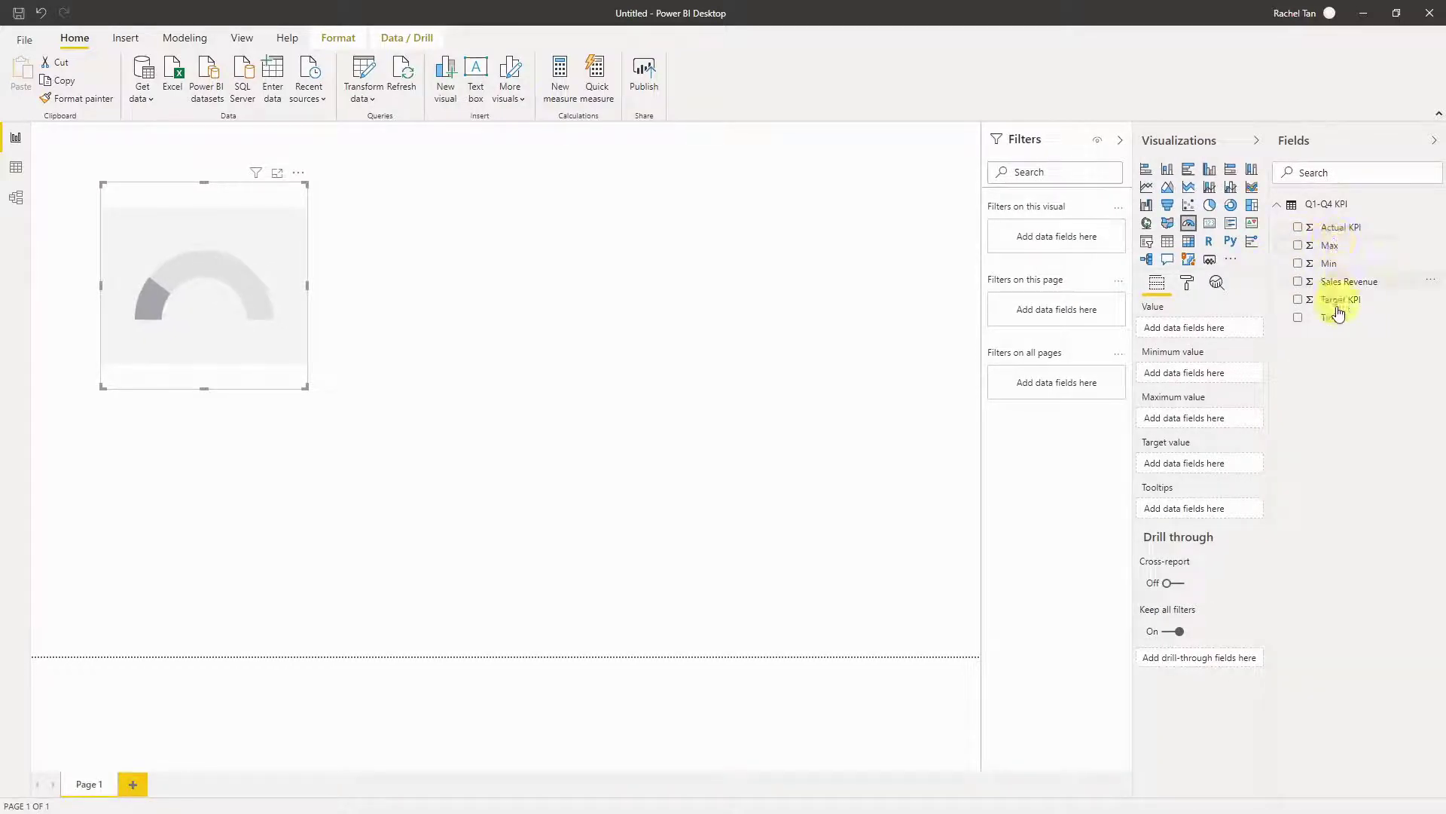
{"action": "left_click_drag", "start_coordinate": [1334, 324], "coordinate": [300, 324]}
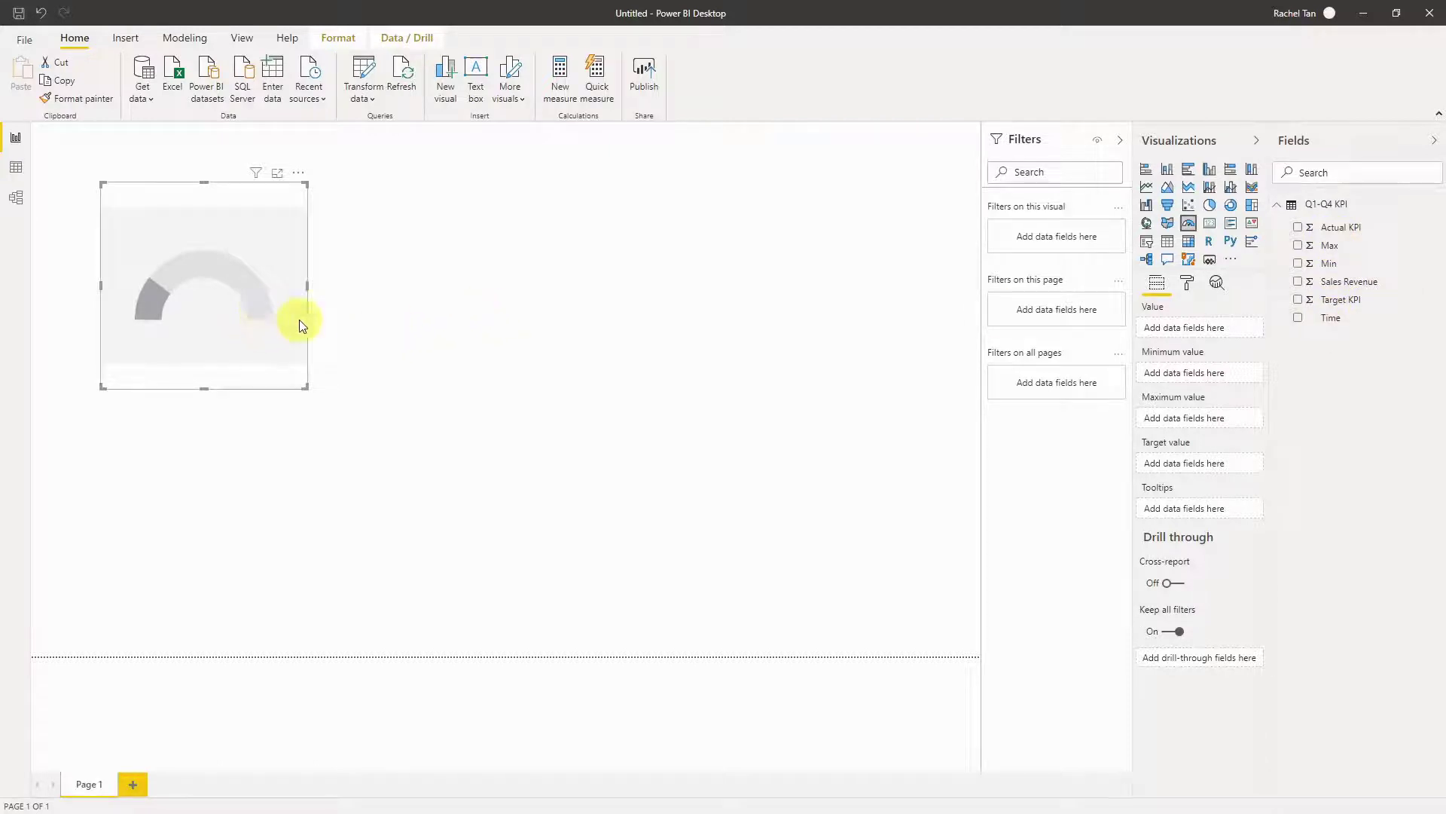
{"action": "left_click", "coordinate": [1328, 322]}
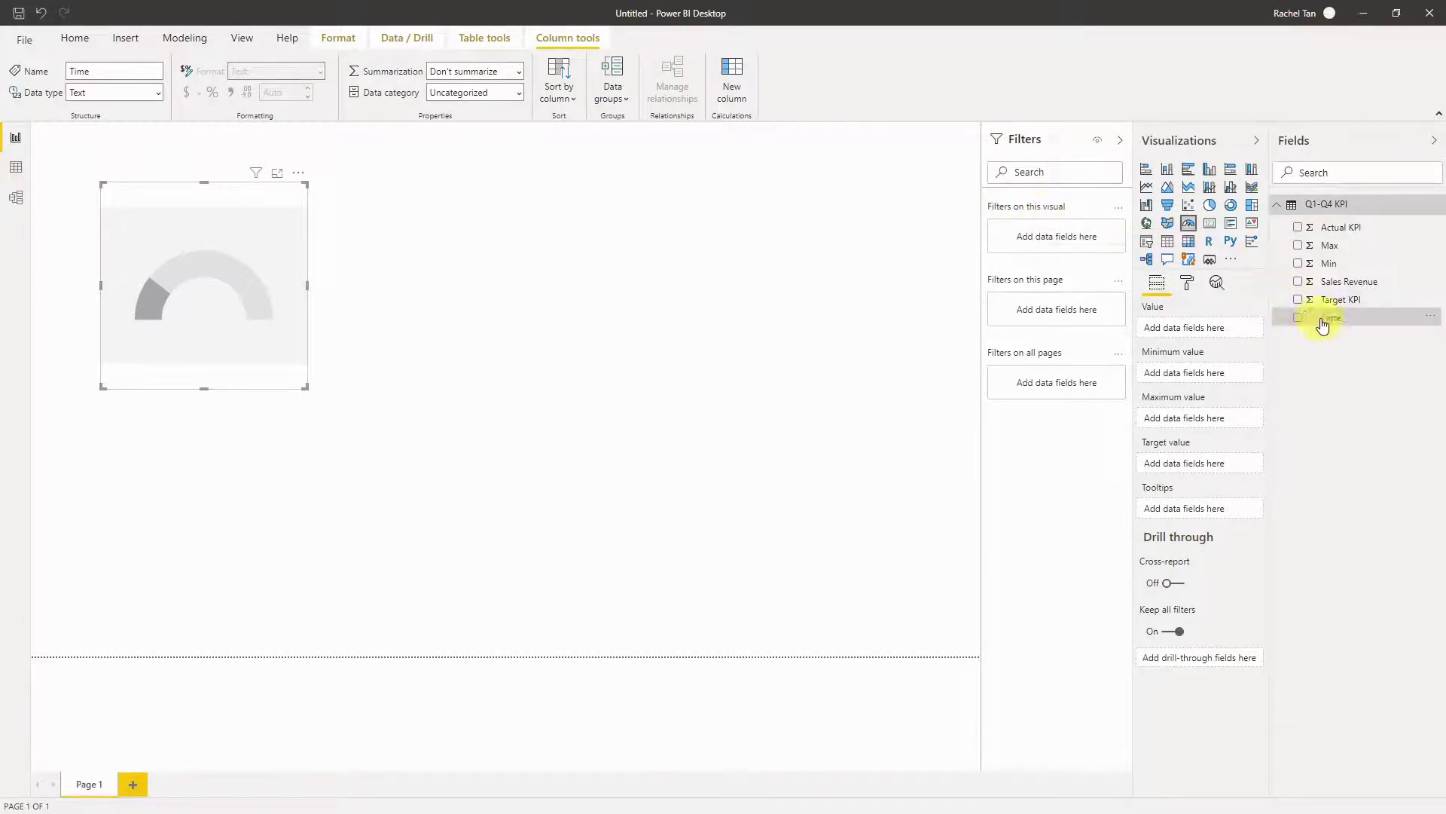
{"action": "left_click_drag", "start_coordinate": [1300, 326], "coordinate": [1042, 248]}
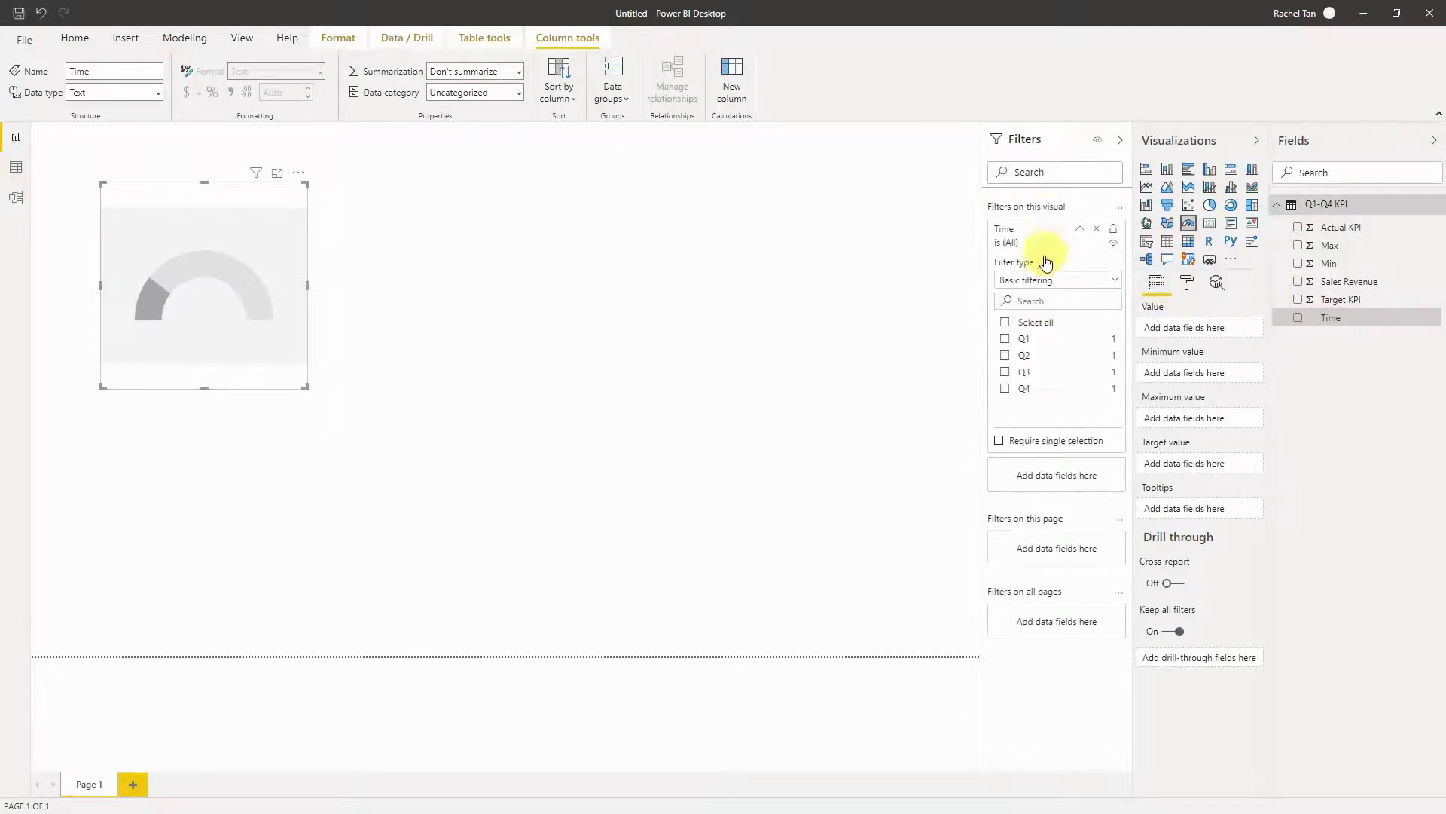
{"action": "left_click", "coordinate": [1006, 341]}
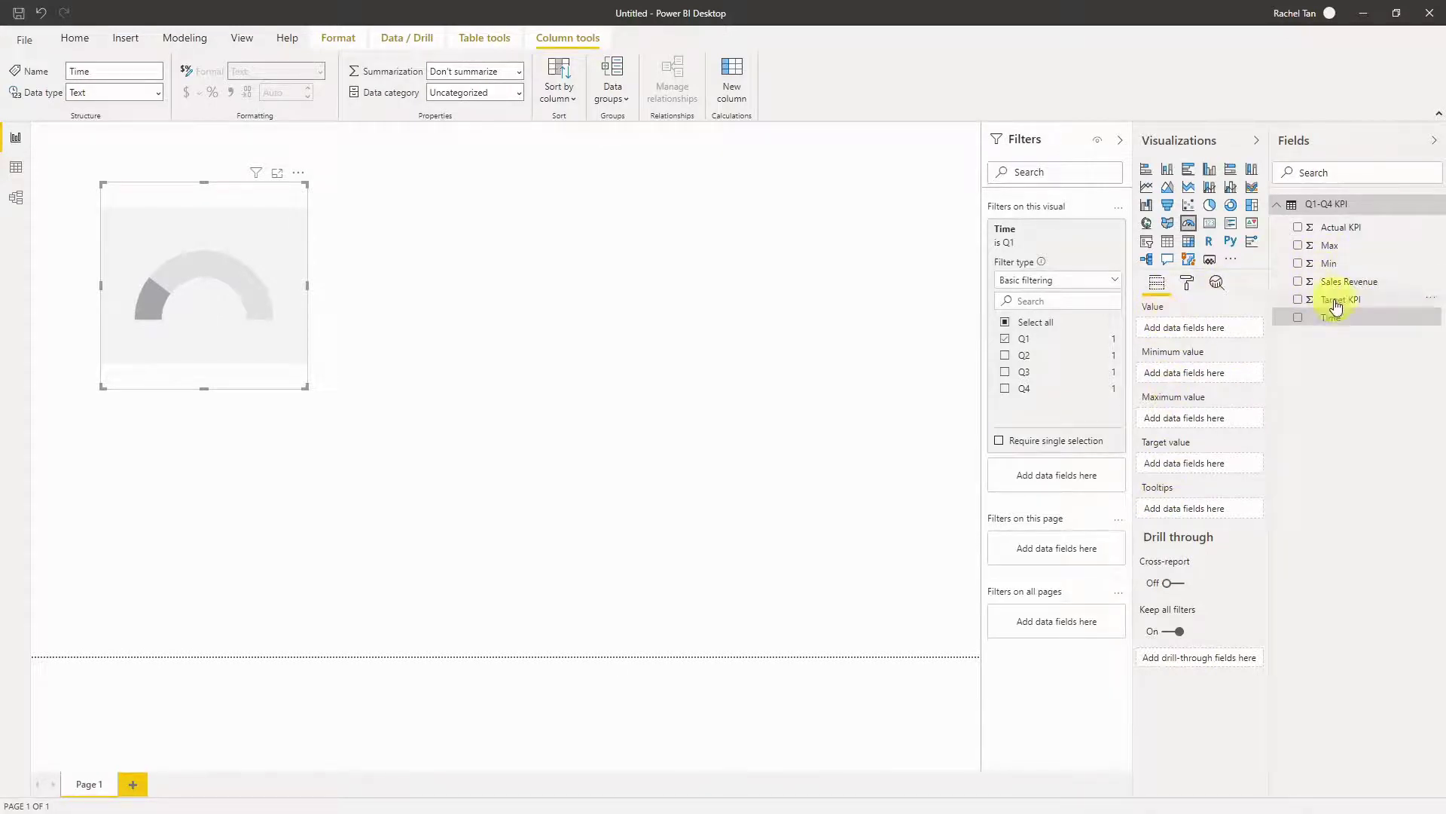
- Set the gauge's value, minimum, maximum and target to Actual KPI, Min, Max and Target KPI
{"action": "left_click_drag", "start_coordinate": [1318, 238], "coordinate": [1201, 329]}
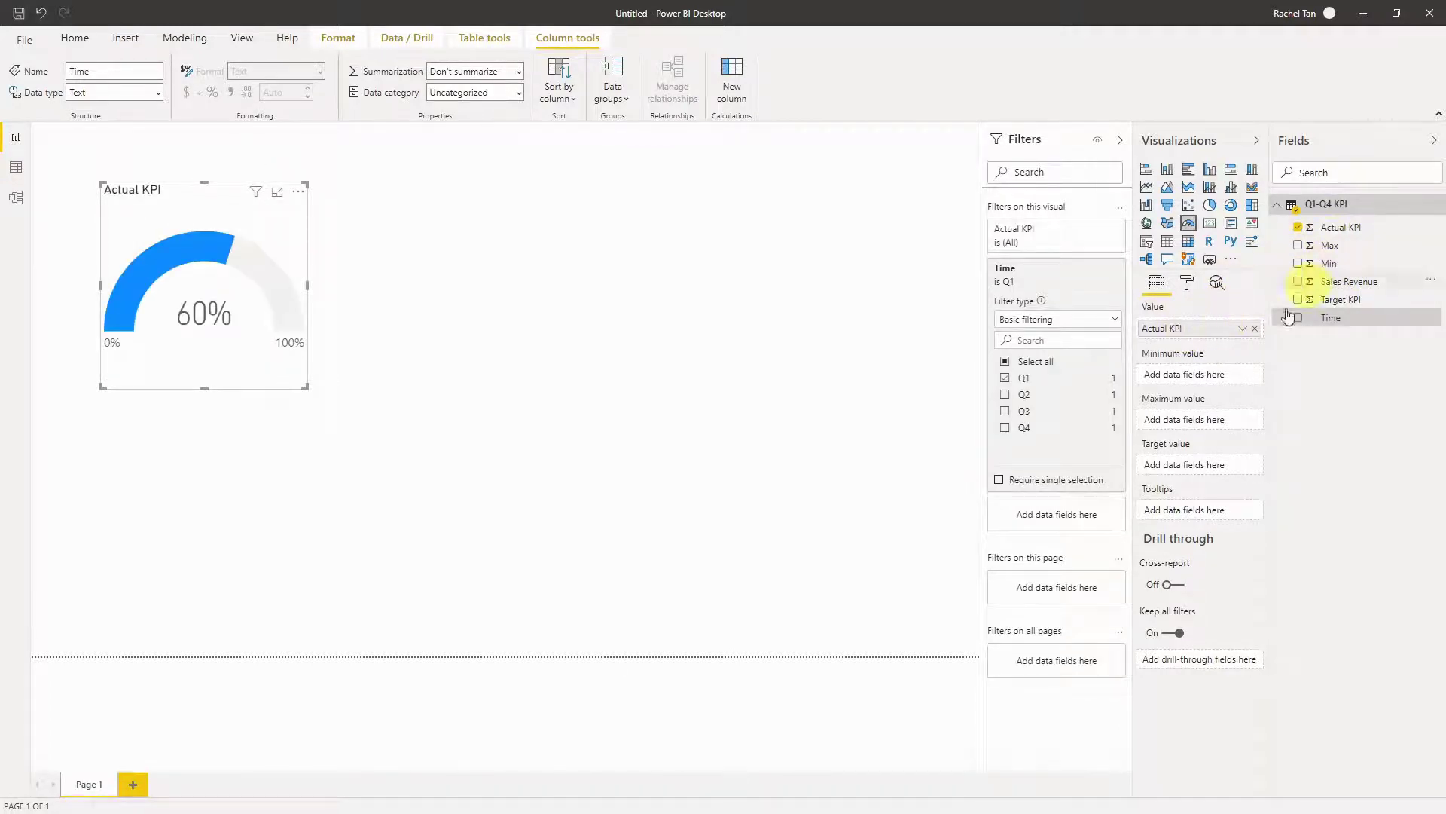
{"action": "left_click_drag", "start_coordinate": [1328, 263], "coordinate": [1200, 376]}
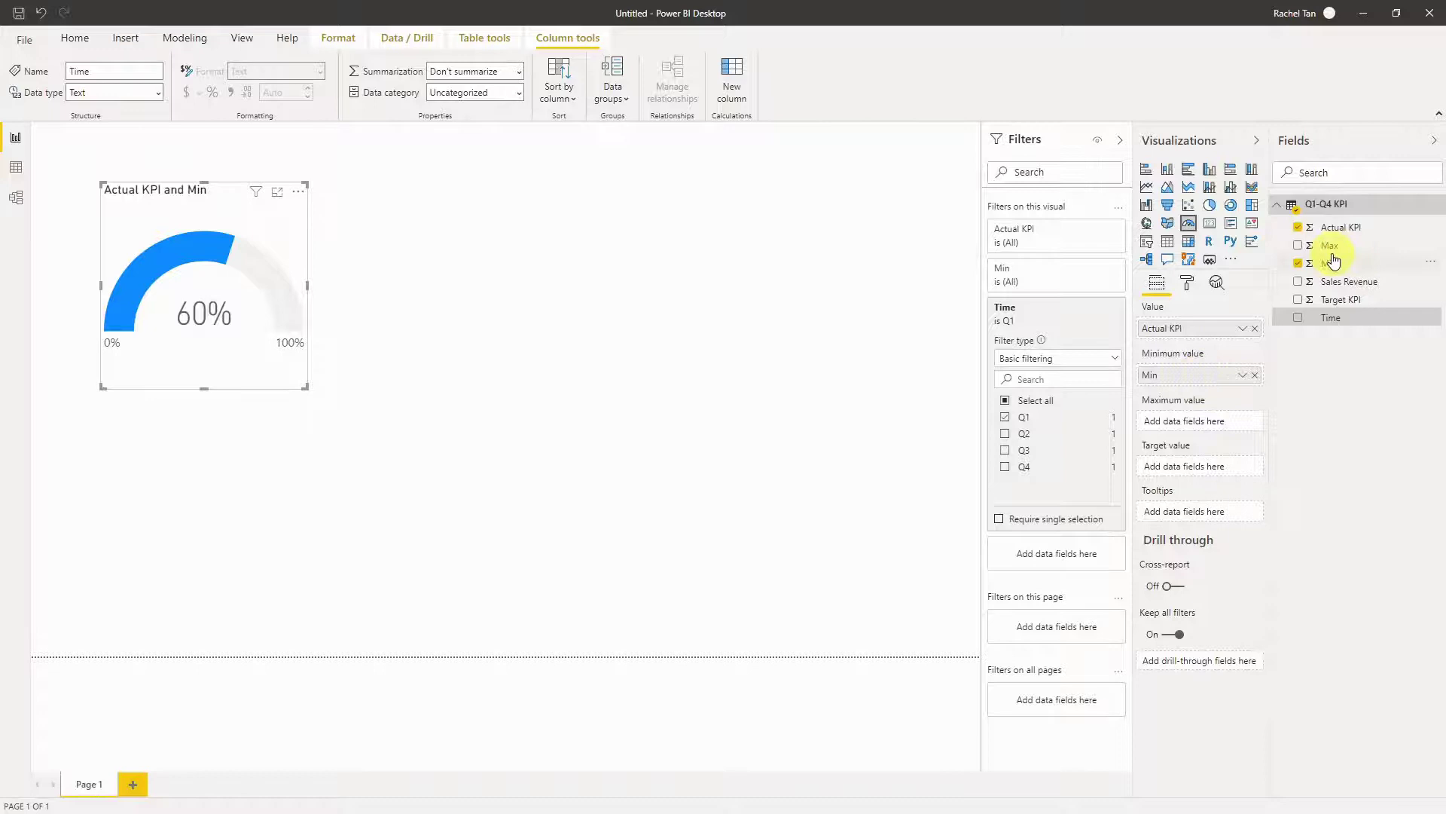
{"action": "left_click_drag", "start_coordinate": [1204, 441], "coordinate": [1194, 422]}
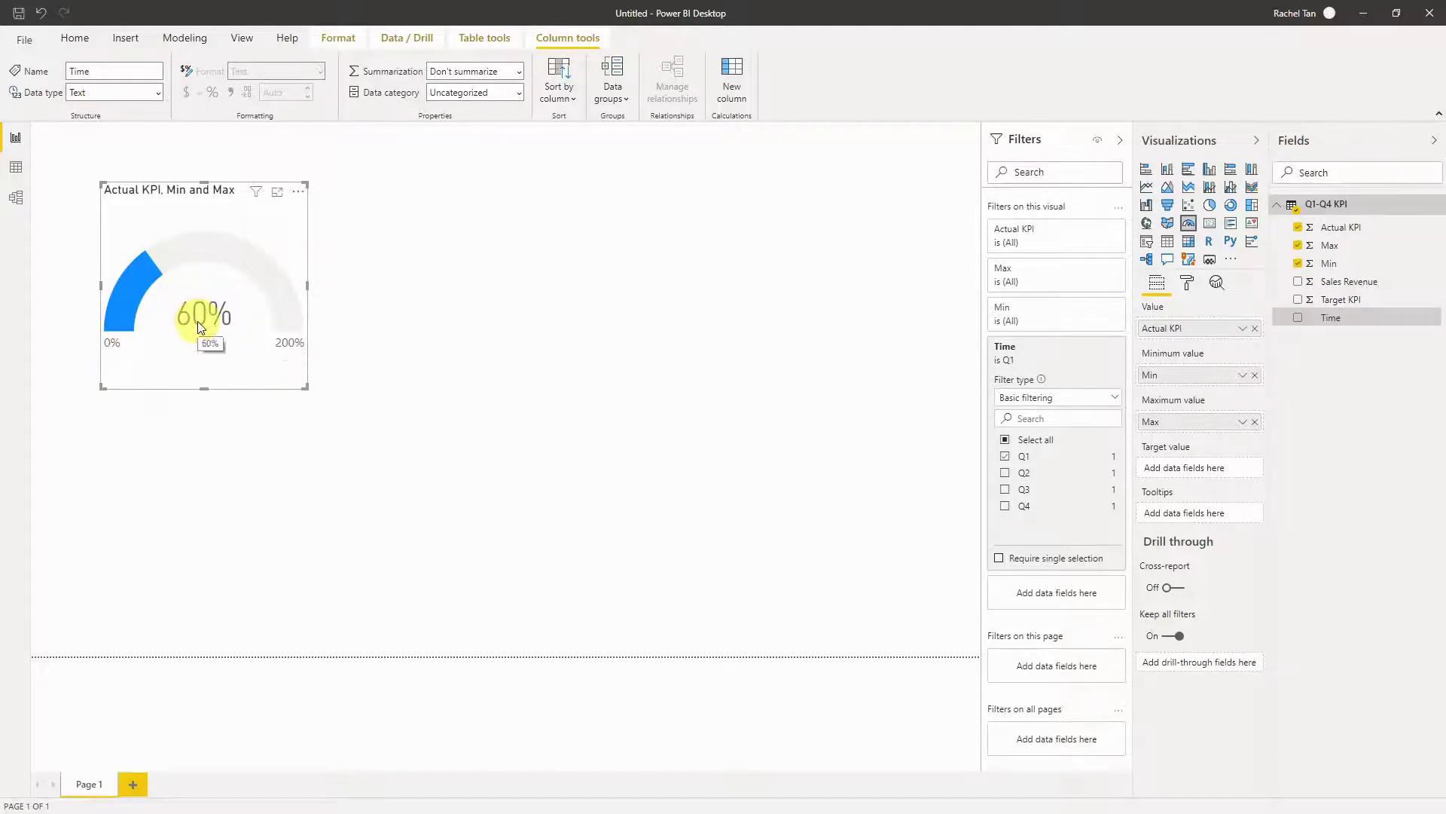
{"action": "left_click_drag", "start_coordinate": [1324, 303], "coordinate": [1197, 468]}
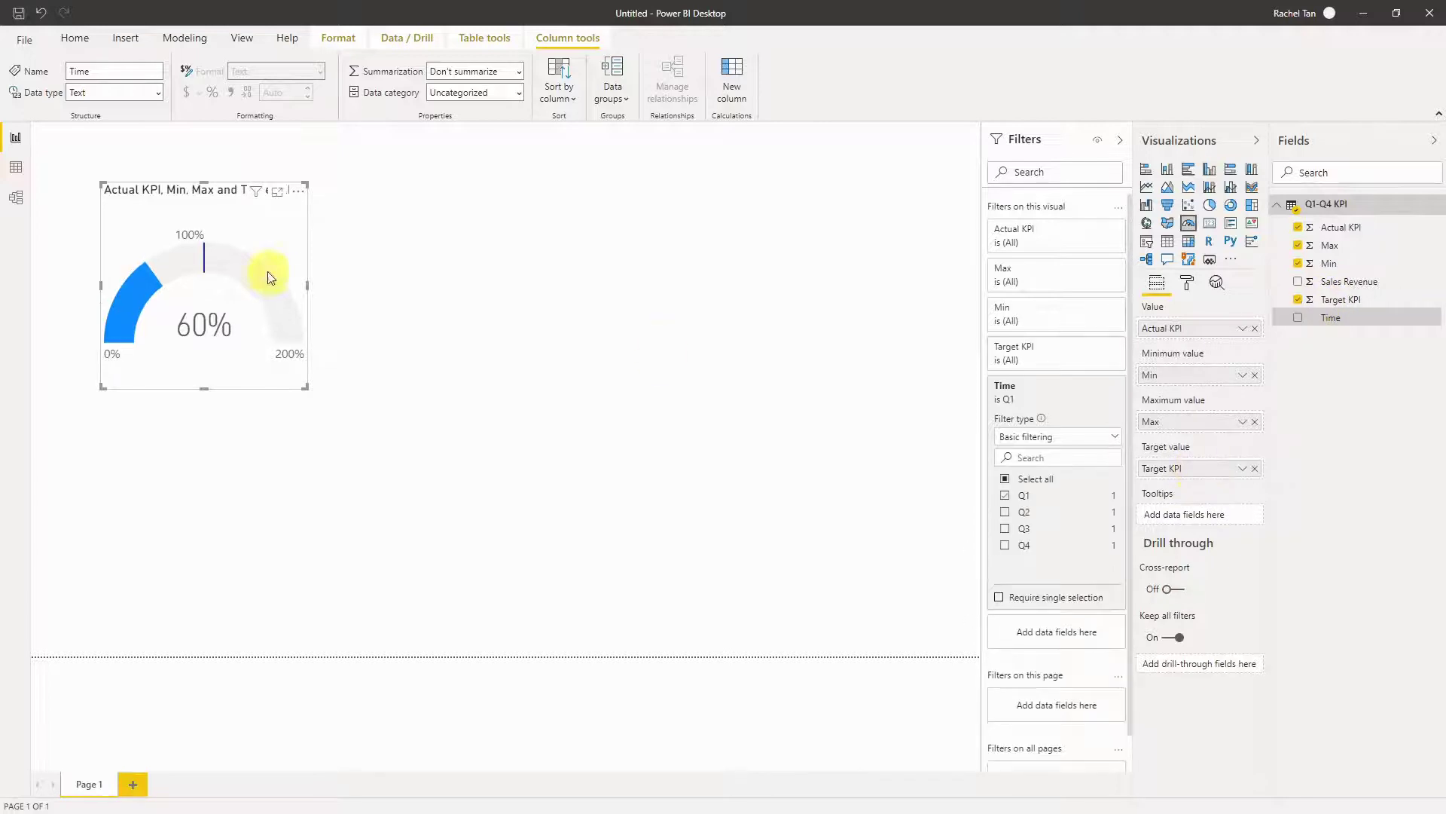
- Put Sales Revenue in the gauge's Tooltips well and drag the gauge slightly larger
{"action": "mouse_move", "coordinate": [205, 265]}
{"action": "left_click_drag", "start_coordinate": [1347, 290], "coordinate": [1204, 518]}
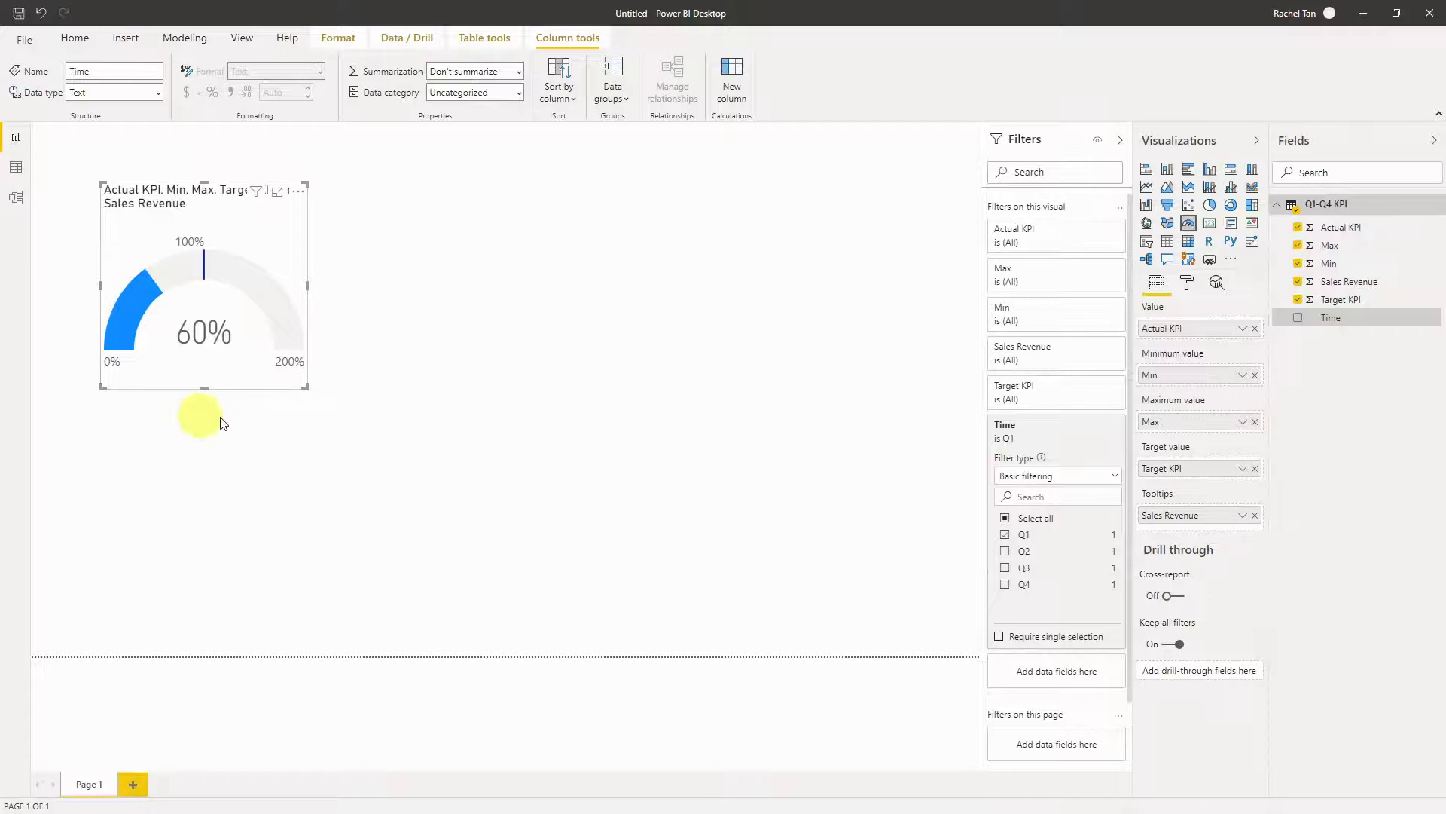
{"action": "mouse_move", "coordinate": [258, 296]}
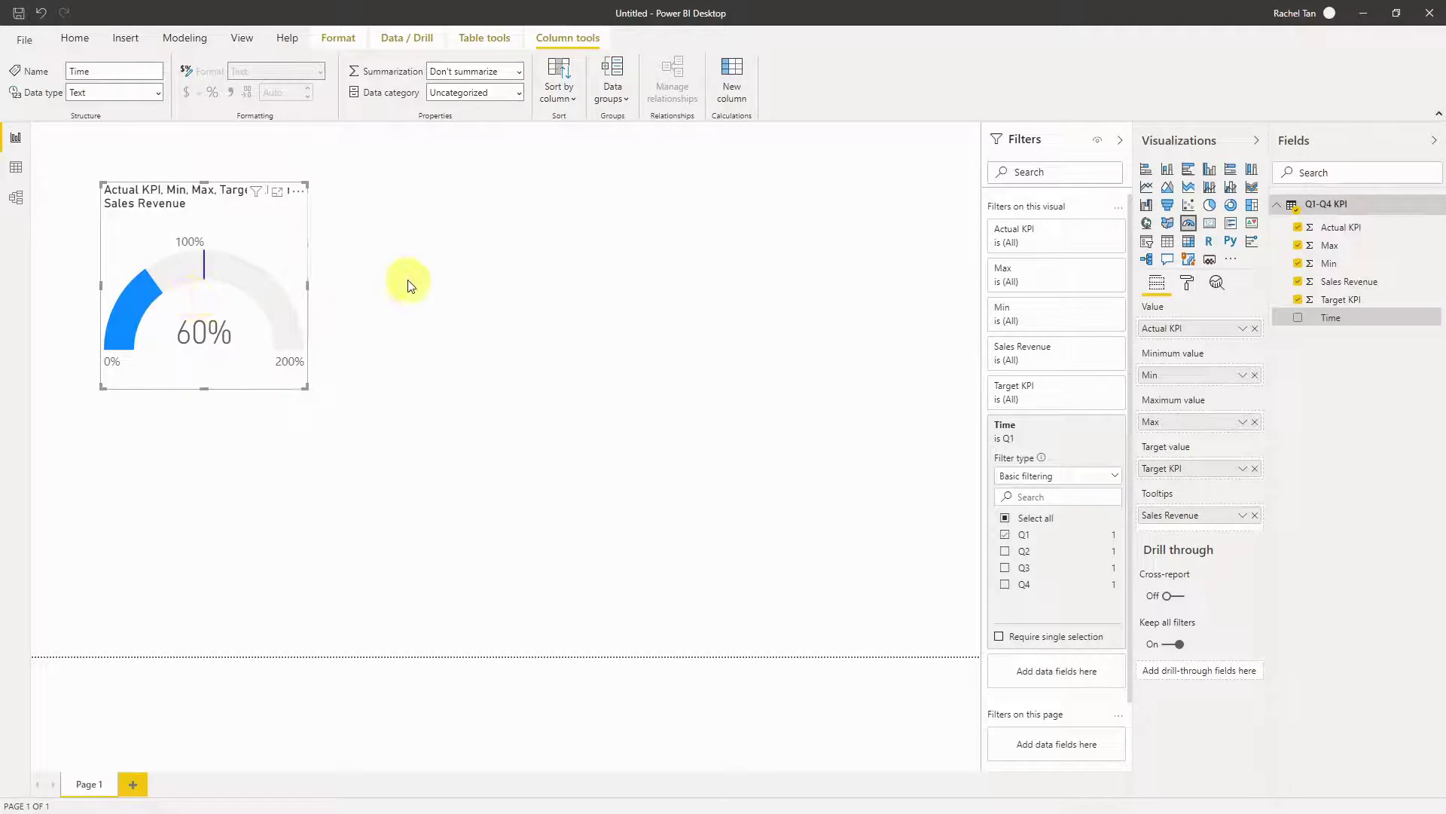
{"action": "mouse_move", "coordinate": [256, 271]}
{"action": "left_click", "coordinate": [1255, 516]}
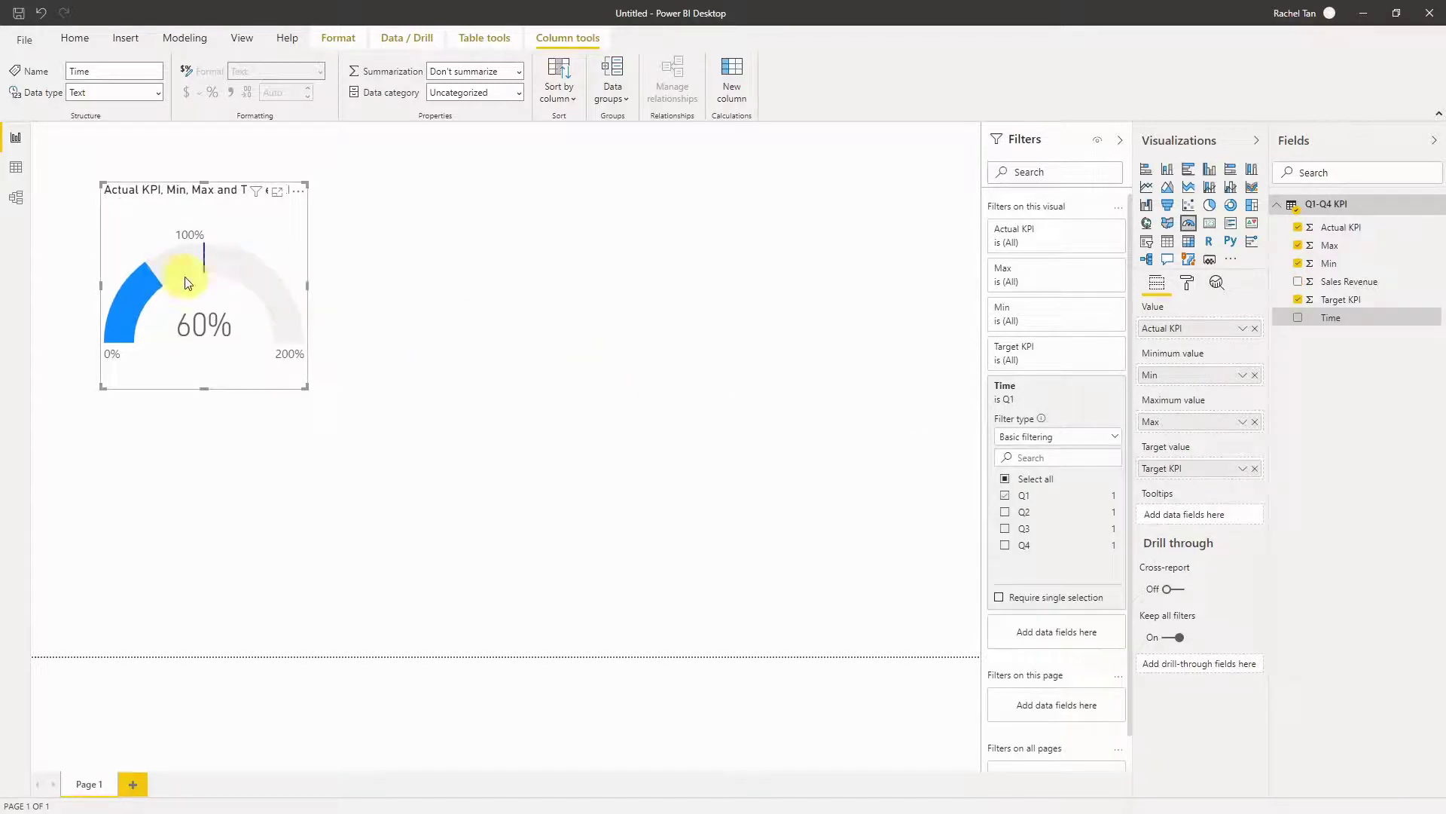
{"action": "mouse_move", "coordinate": [237, 281]}
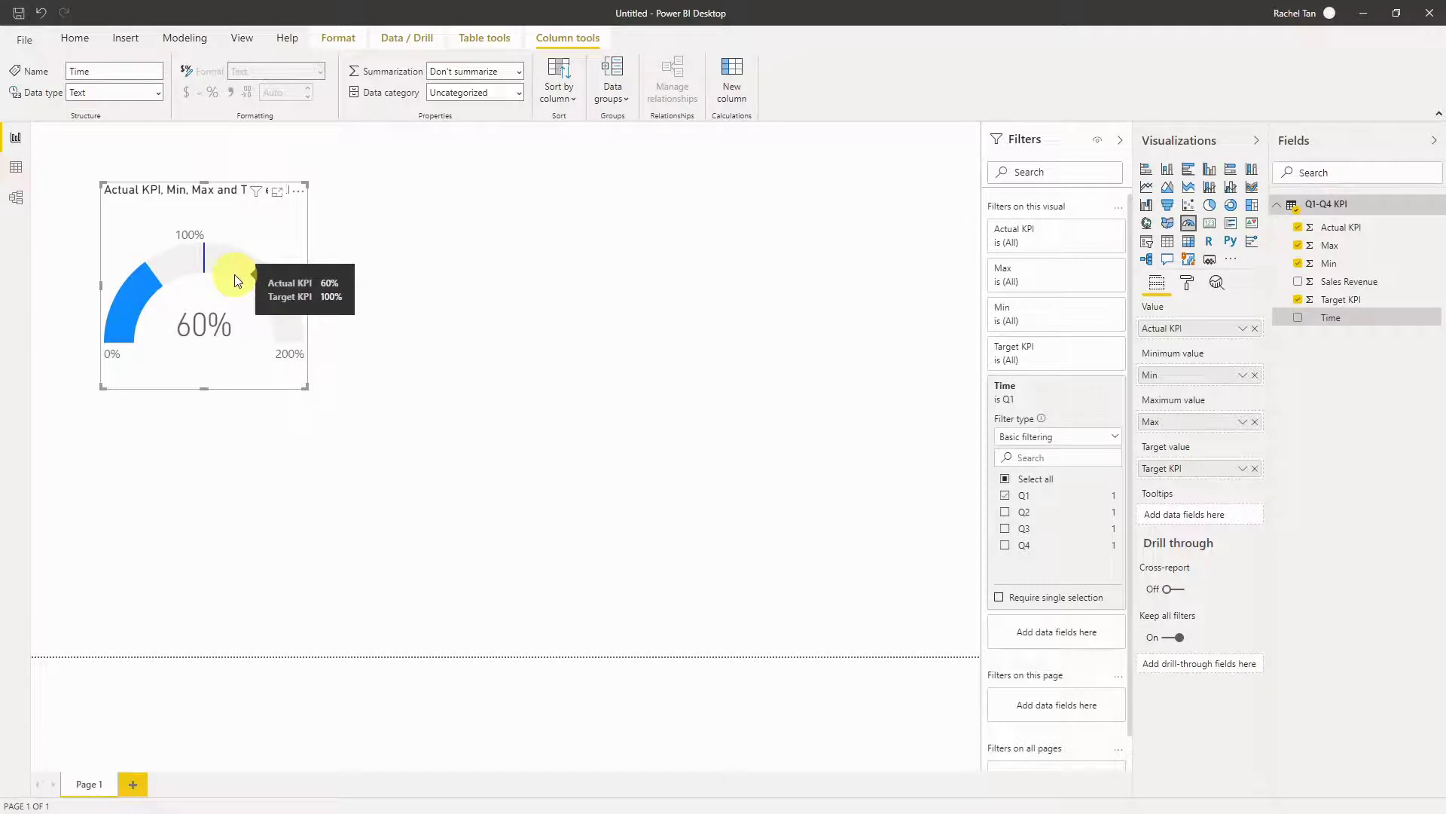
{"action": "left_click_drag", "start_coordinate": [1348, 281], "coordinate": [1218, 520]}
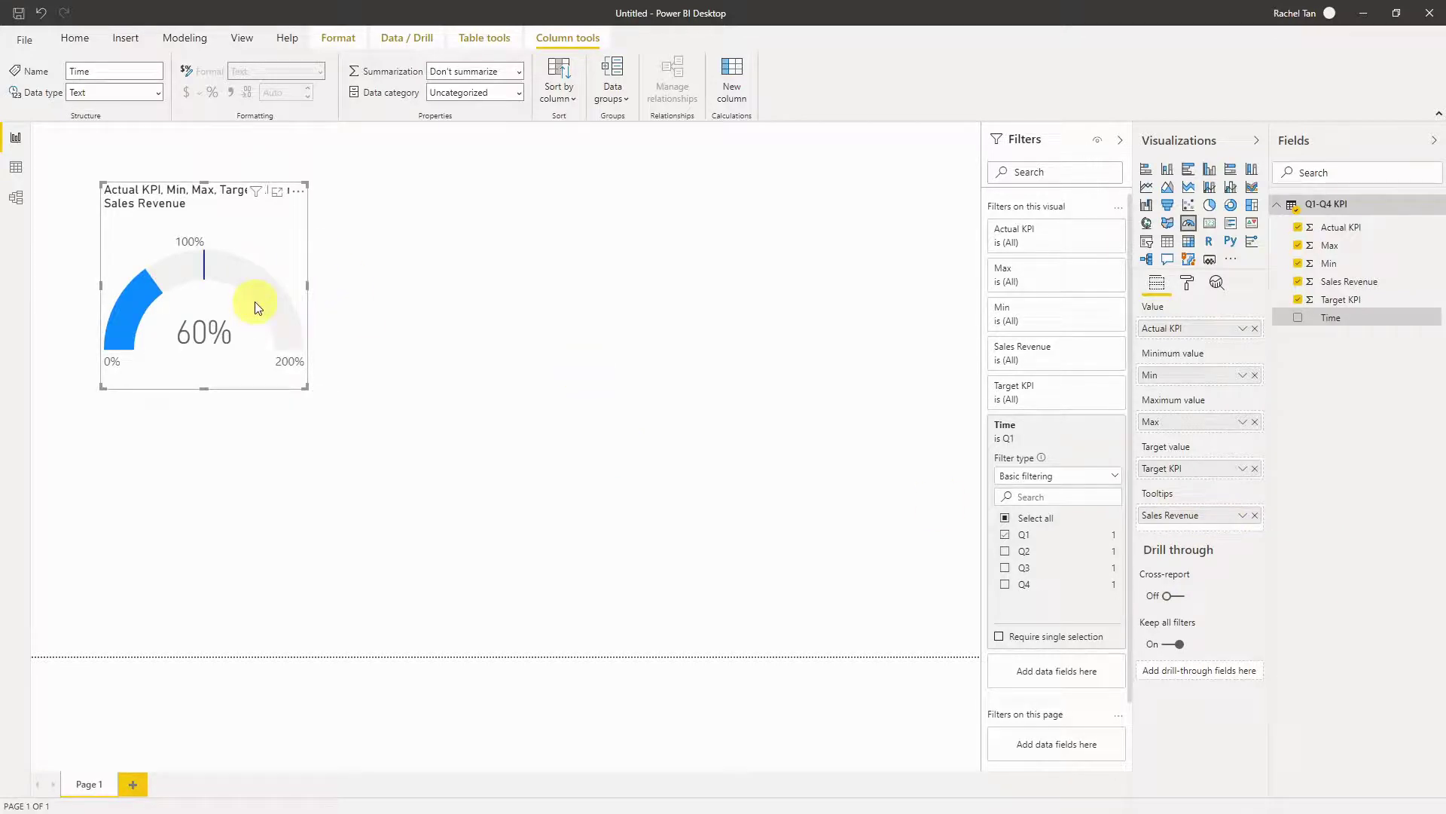
{"action": "mouse_move", "coordinate": [225, 258]}
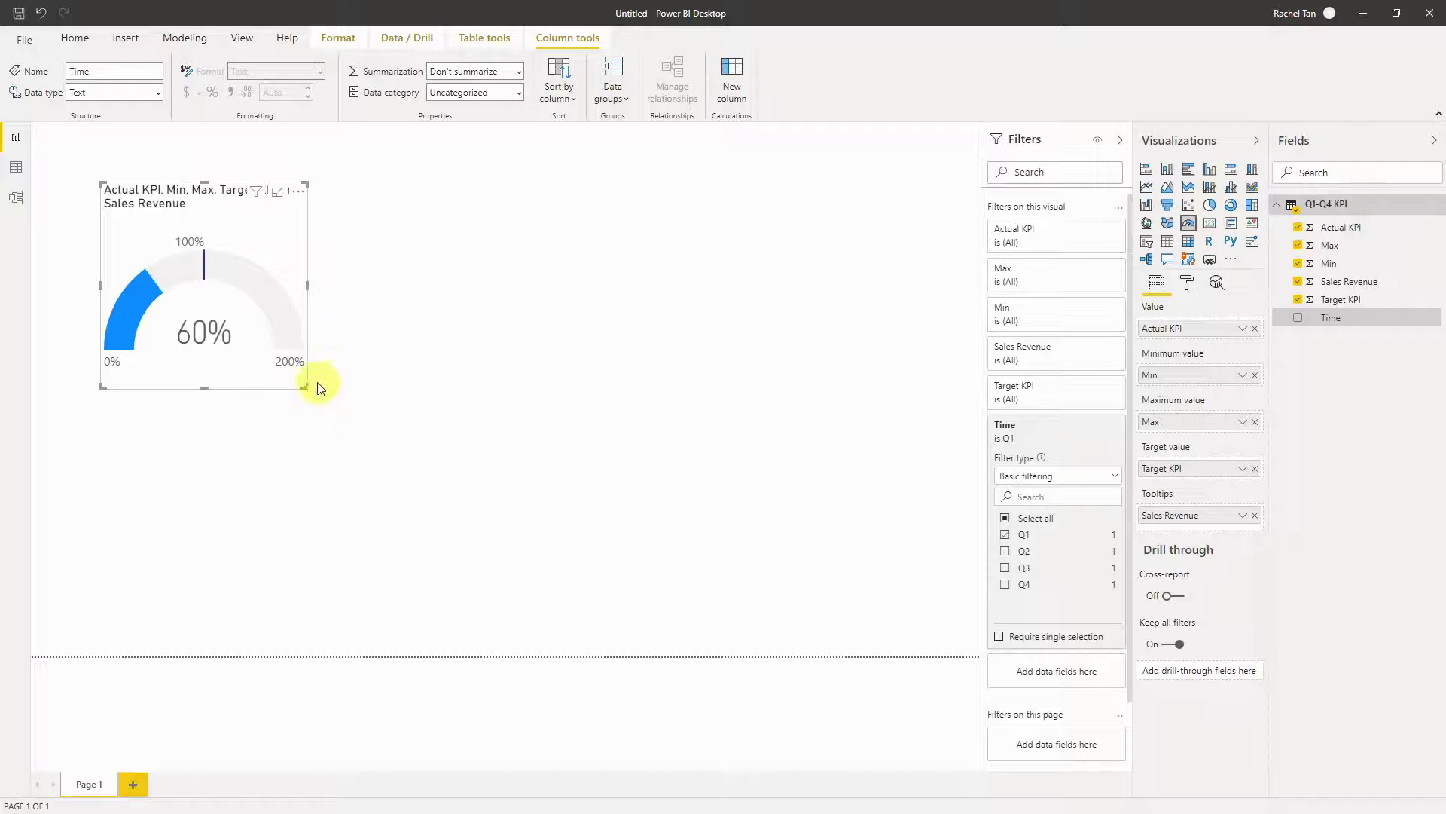
{"action": "left_click_drag", "start_coordinate": [307, 387], "coordinate": [338, 380]}
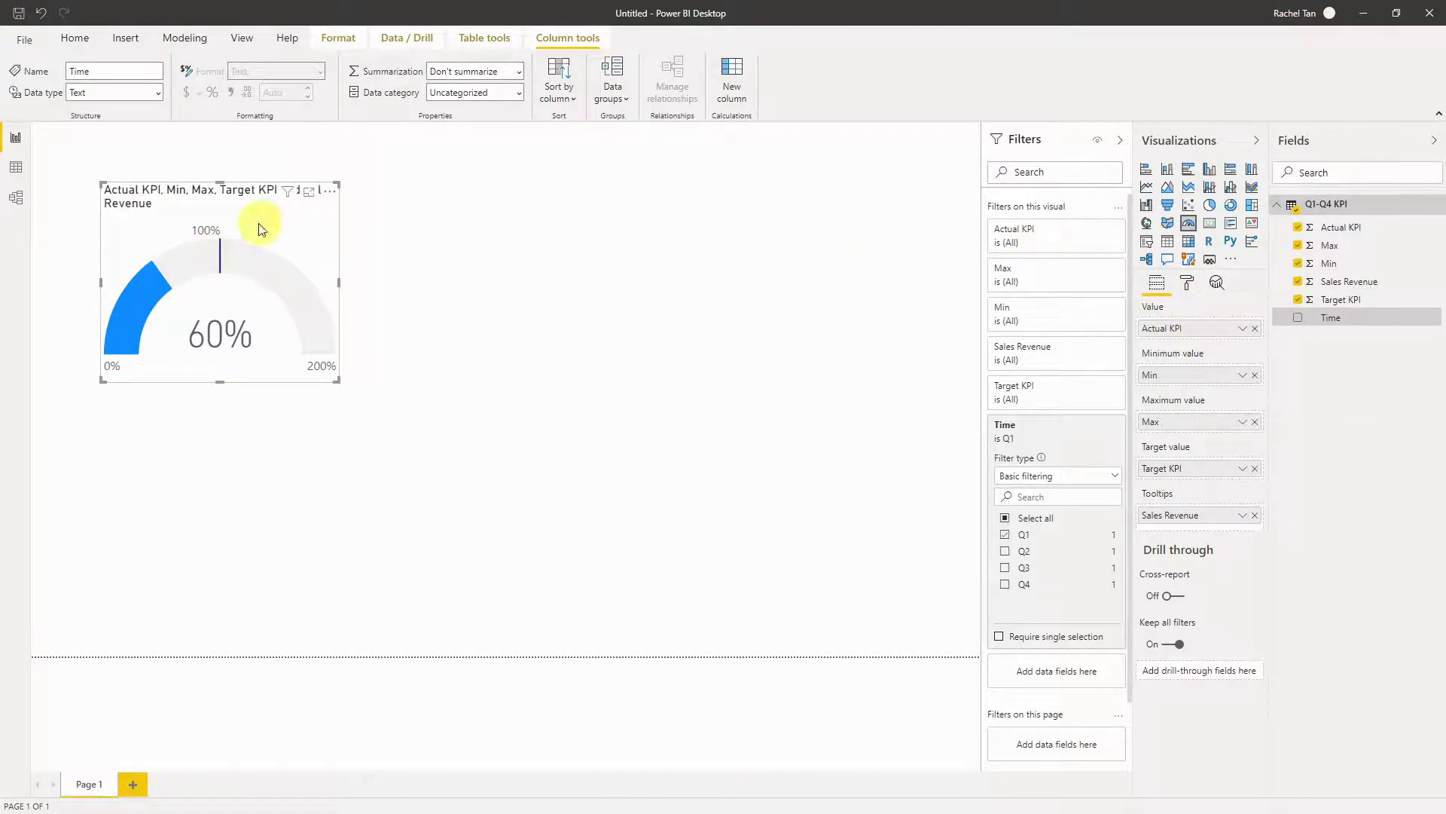
- Change the gauge's title text from 'Q1' to 'Q1 KPI'
{"action": "left_click", "coordinate": [1188, 284]}
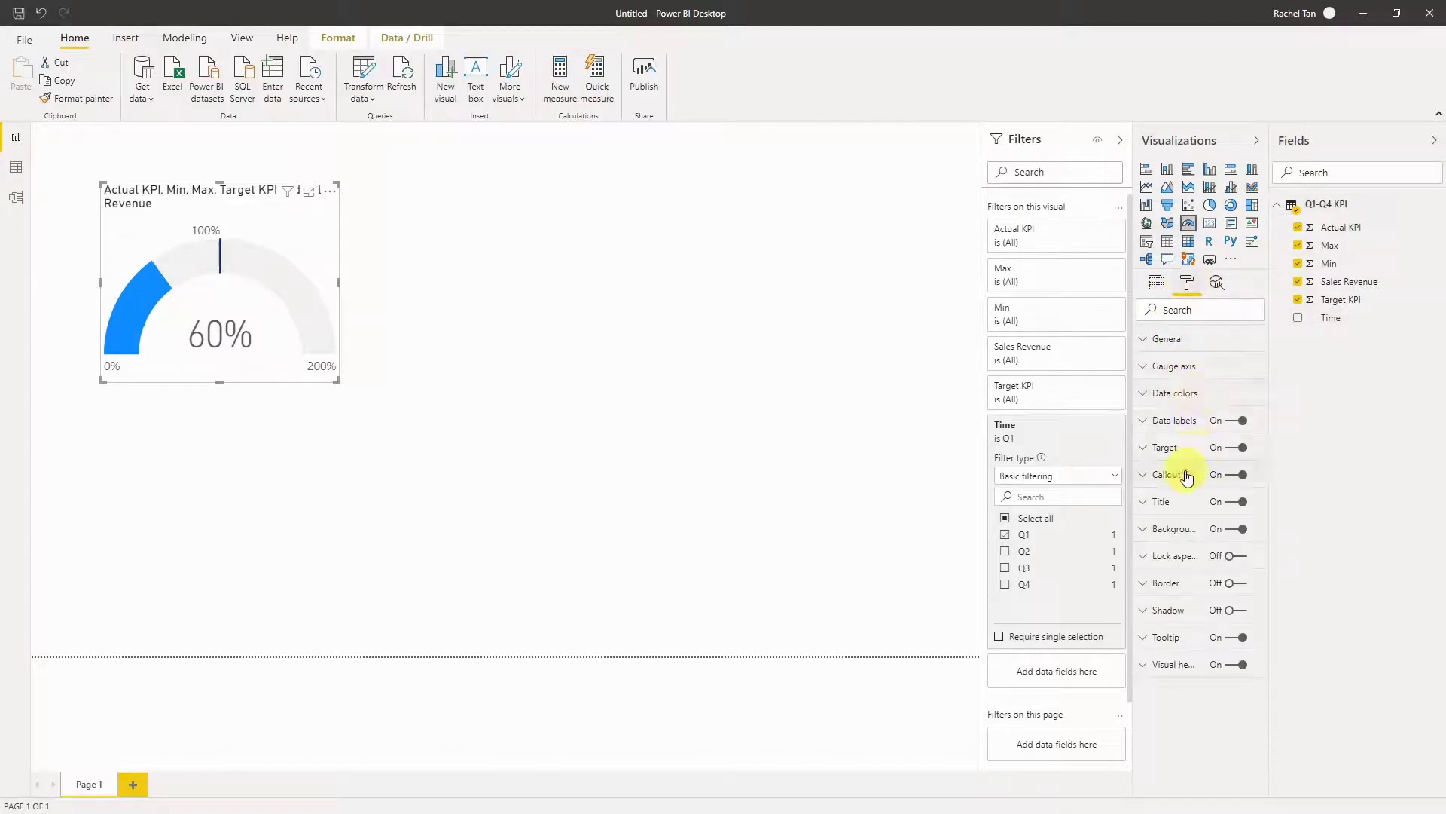
{"action": "left_click", "coordinate": [1167, 513]}
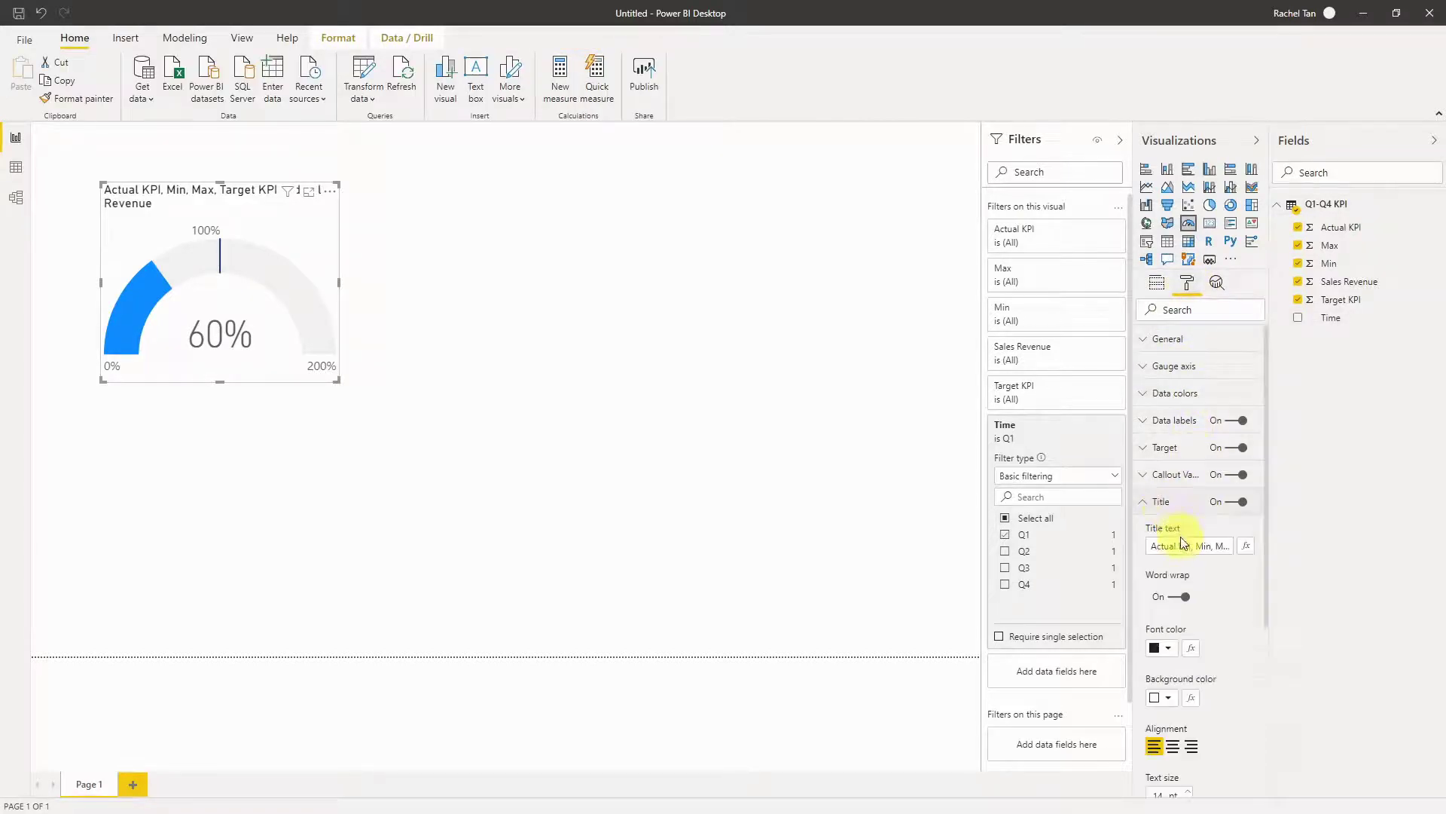
{"action": "left_click", "coordinate": [1162, 547]}
{"action": "left_click_drag", "start_coordinate": [1152, 547], "coordinate": [1439, 553]}
{"action": "type", "text": "Q1"}
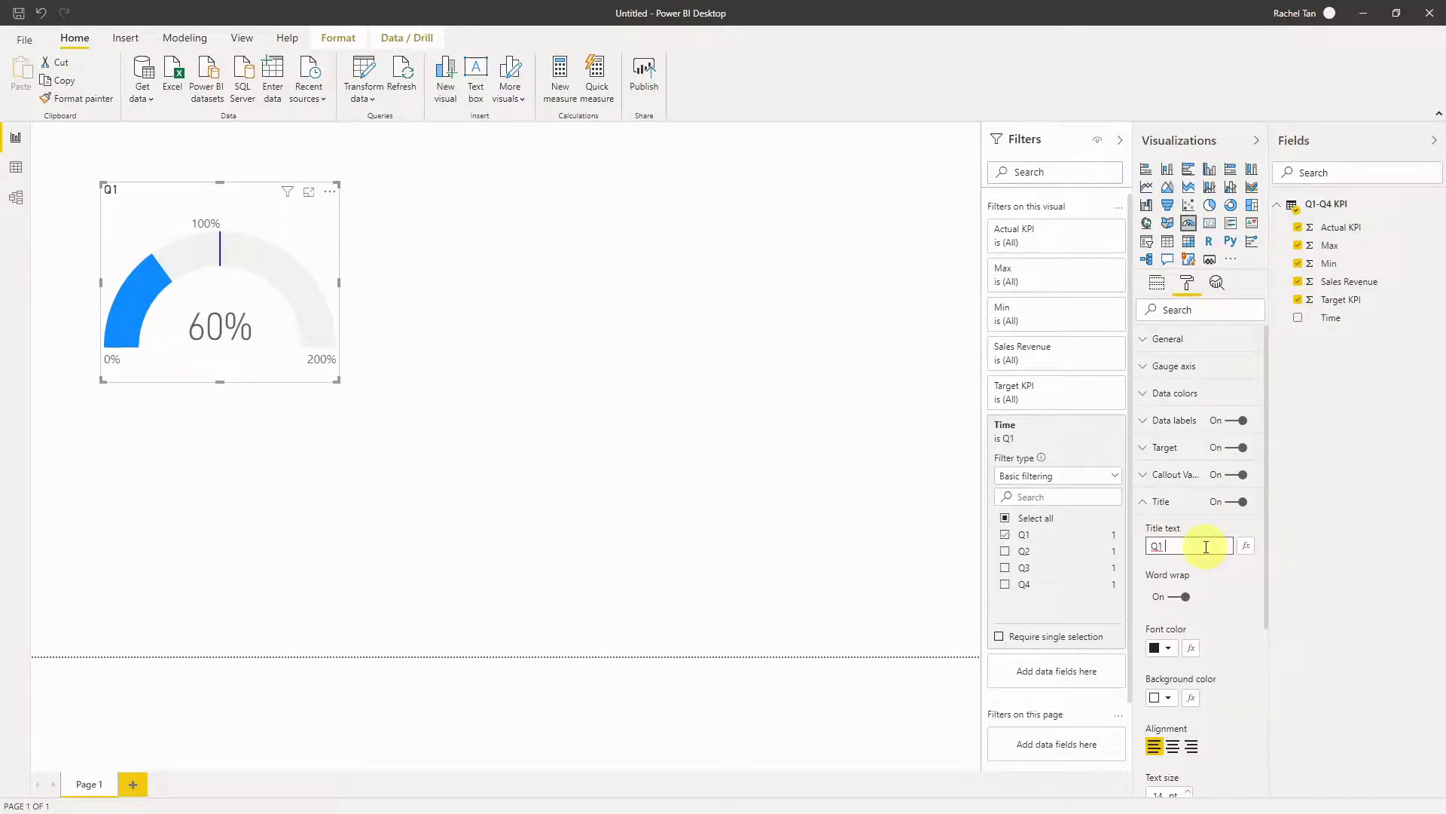
{"action": "type", "text": "KPI"}
{"action": "left_click", "coordinate": [375, 358]}
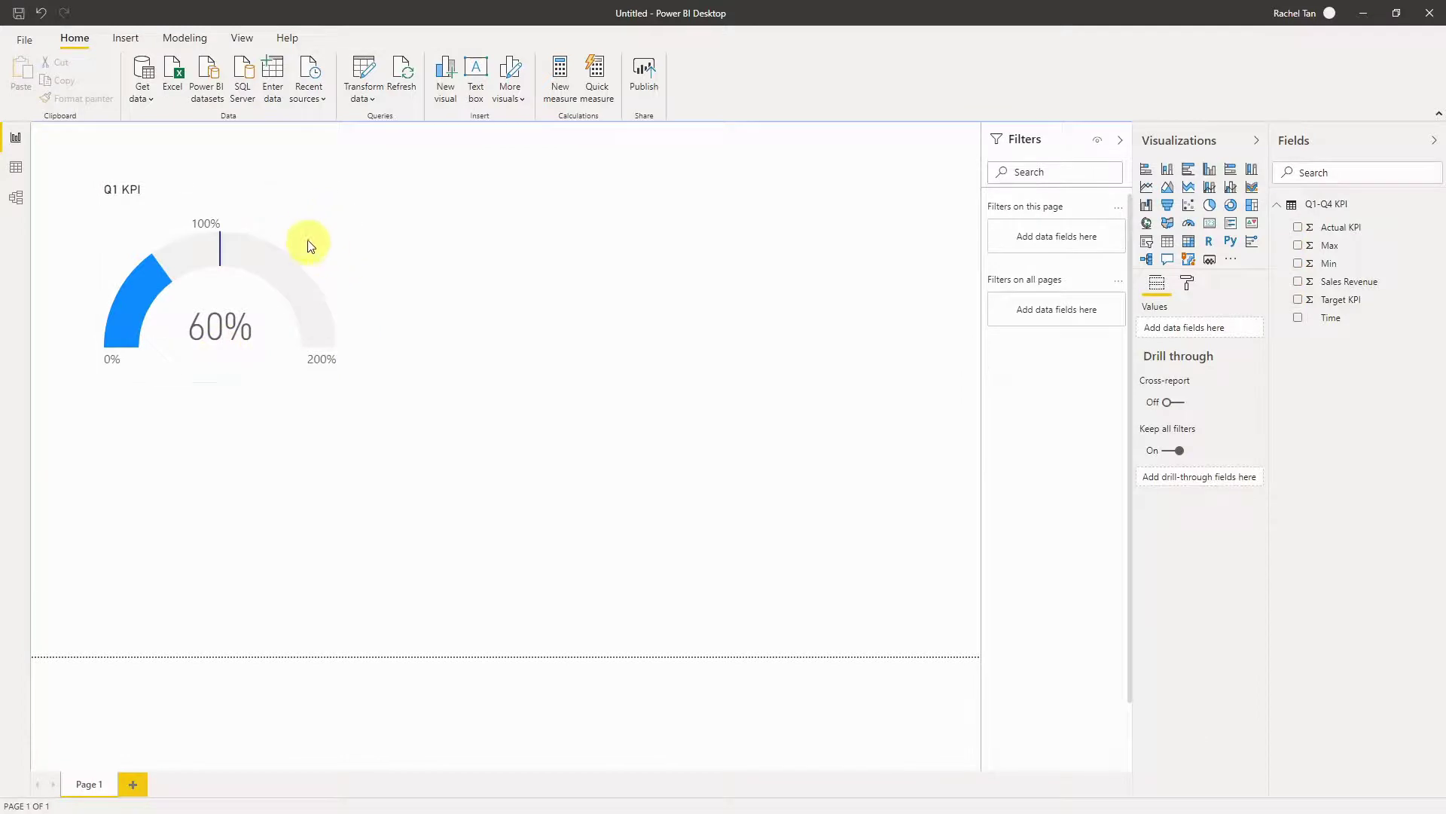
{"action": "left_click", "coordinate": [335, 367]}
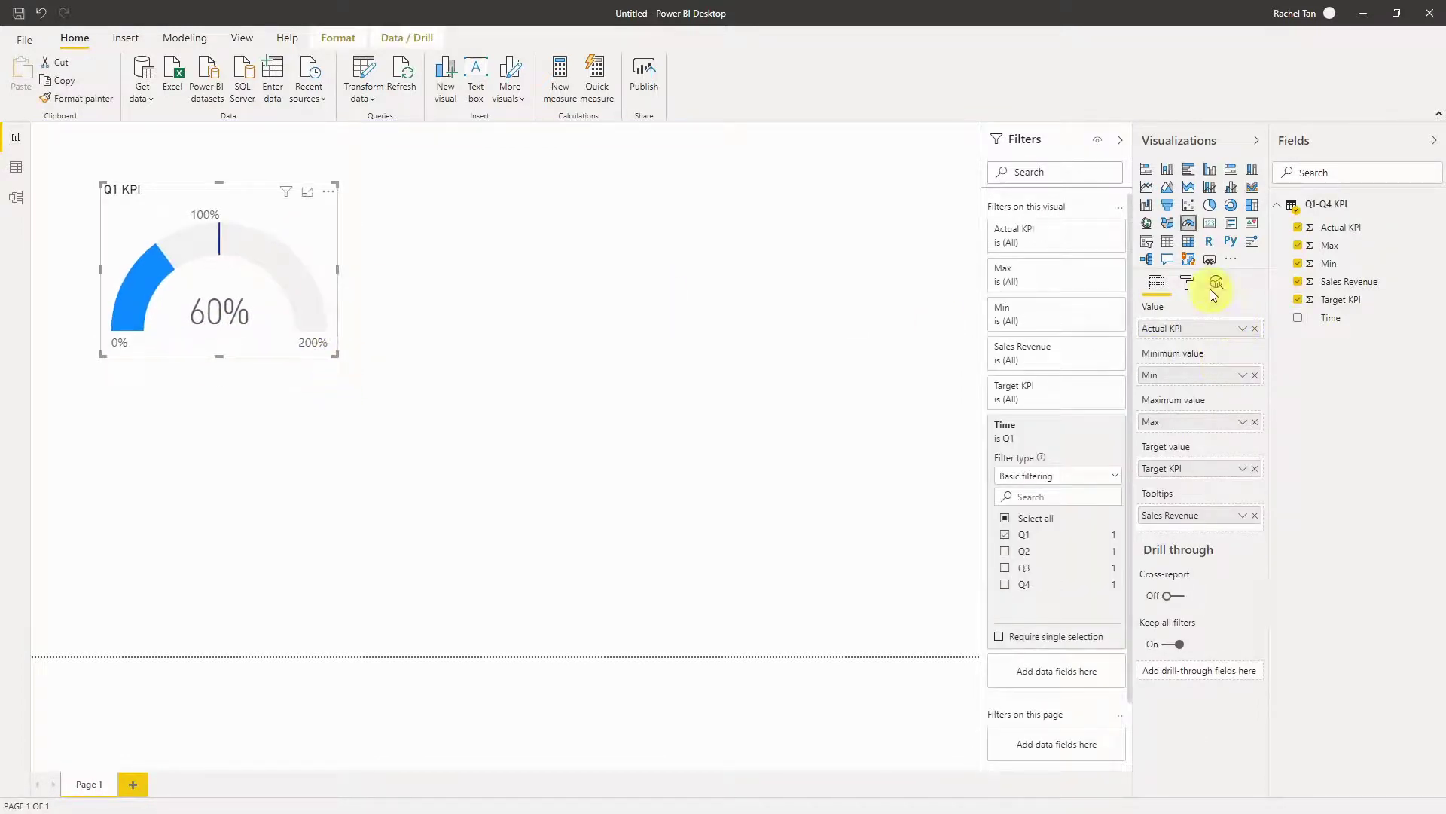
- Set the gauge's data colour fill to a dark blue theme swatch
{"action": "left_click", "coordinate": [1186, 290]}
{"action": "left_click", "coordinate": [1176, 393]}
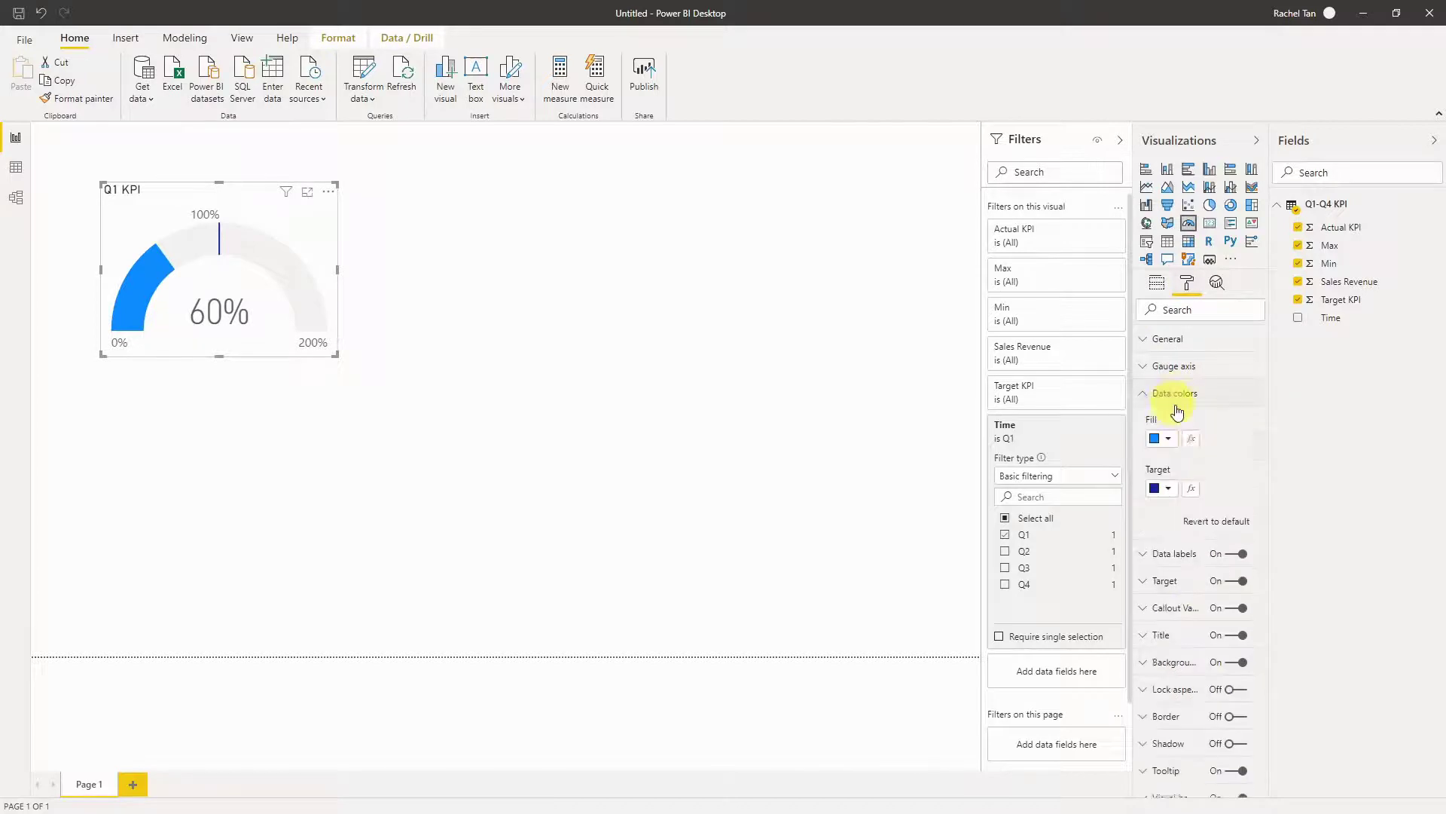
{"action": "left_click", "coordinate": [1167, 442]}
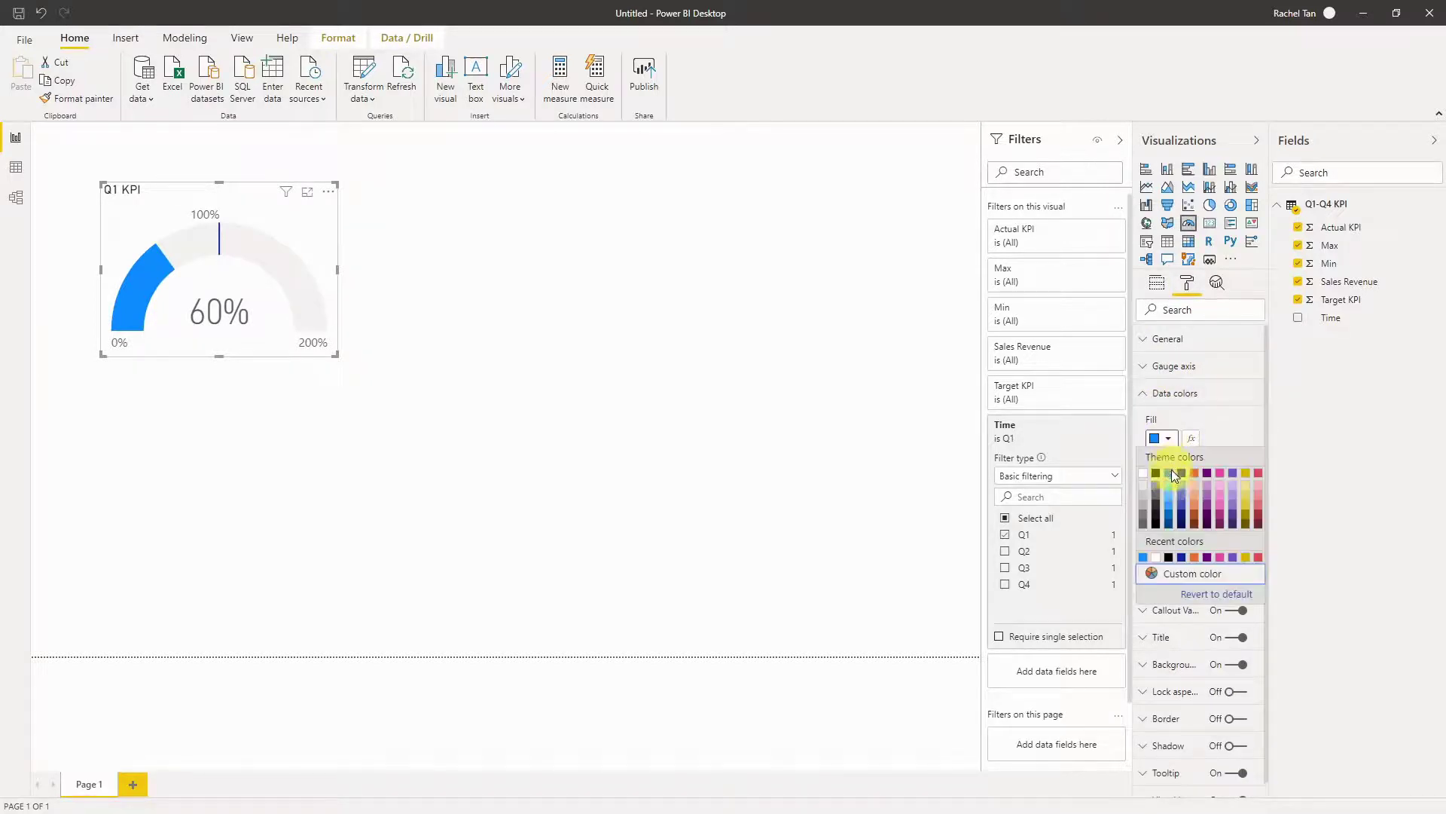
{"action": "left_click", "coordinate": [1168, 474]}
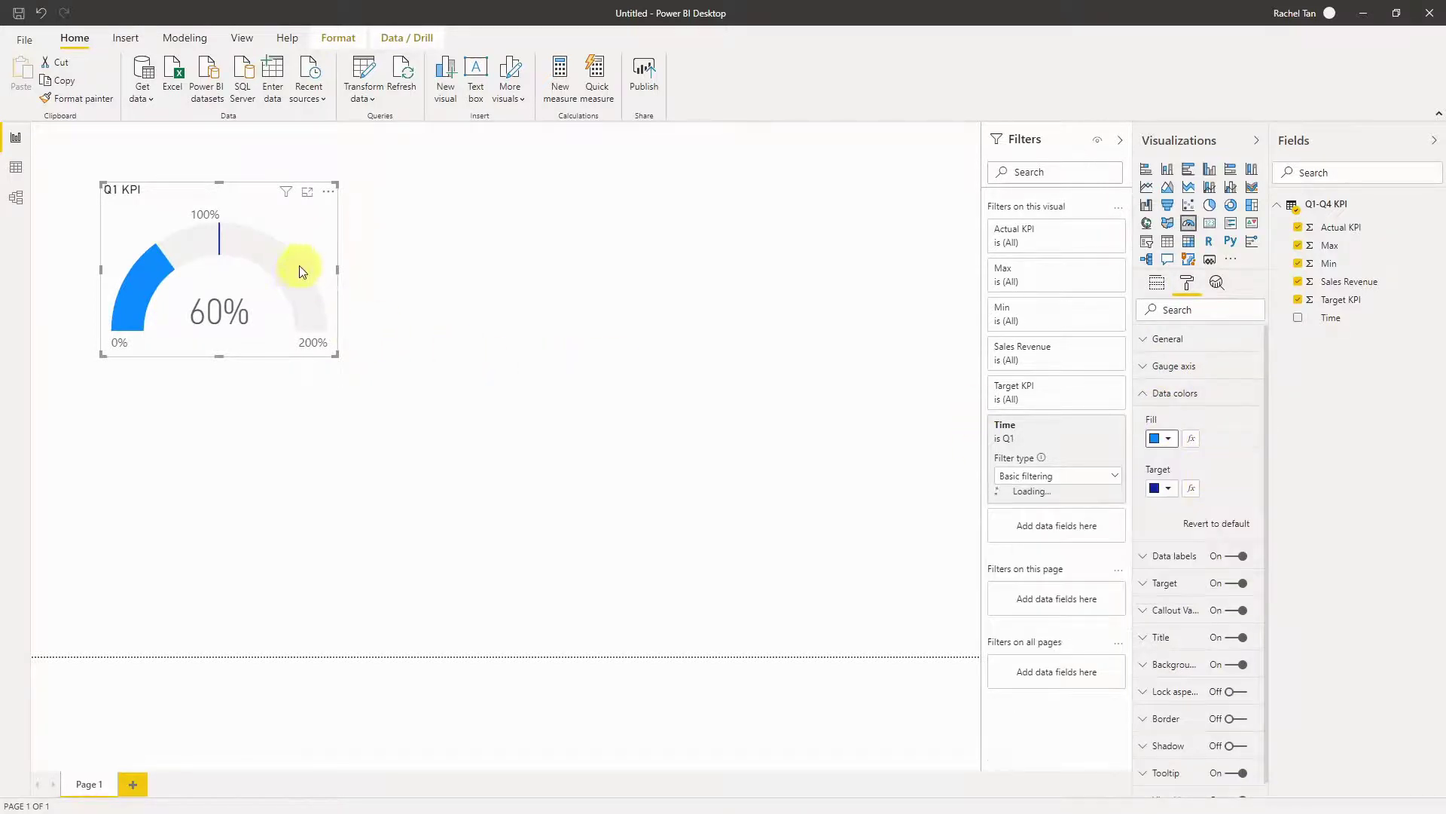
{"action": "left_click", "coordinate": [1168, 440]}
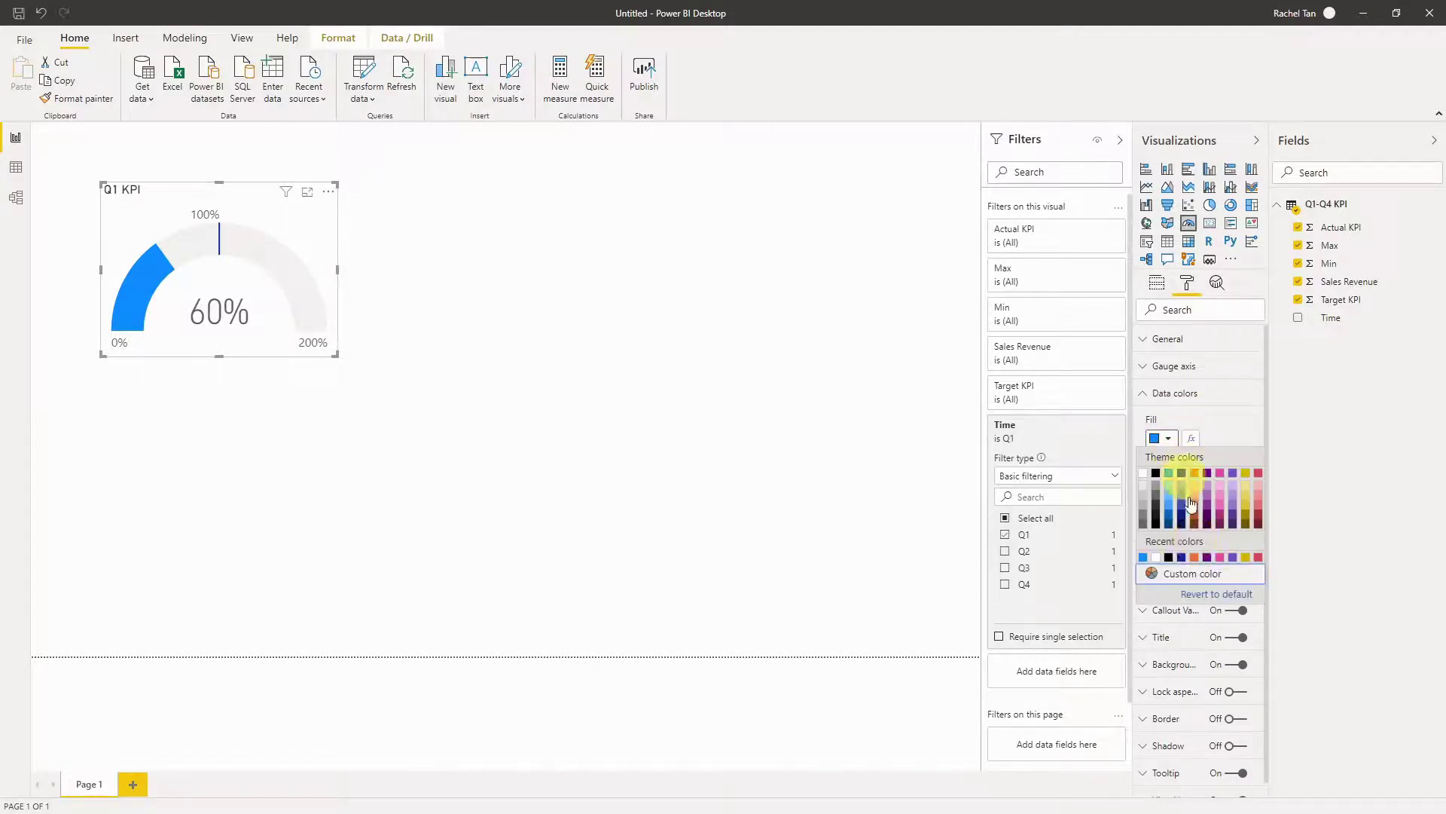
{"action": "left_click", "coordinate": [1187, 473]}
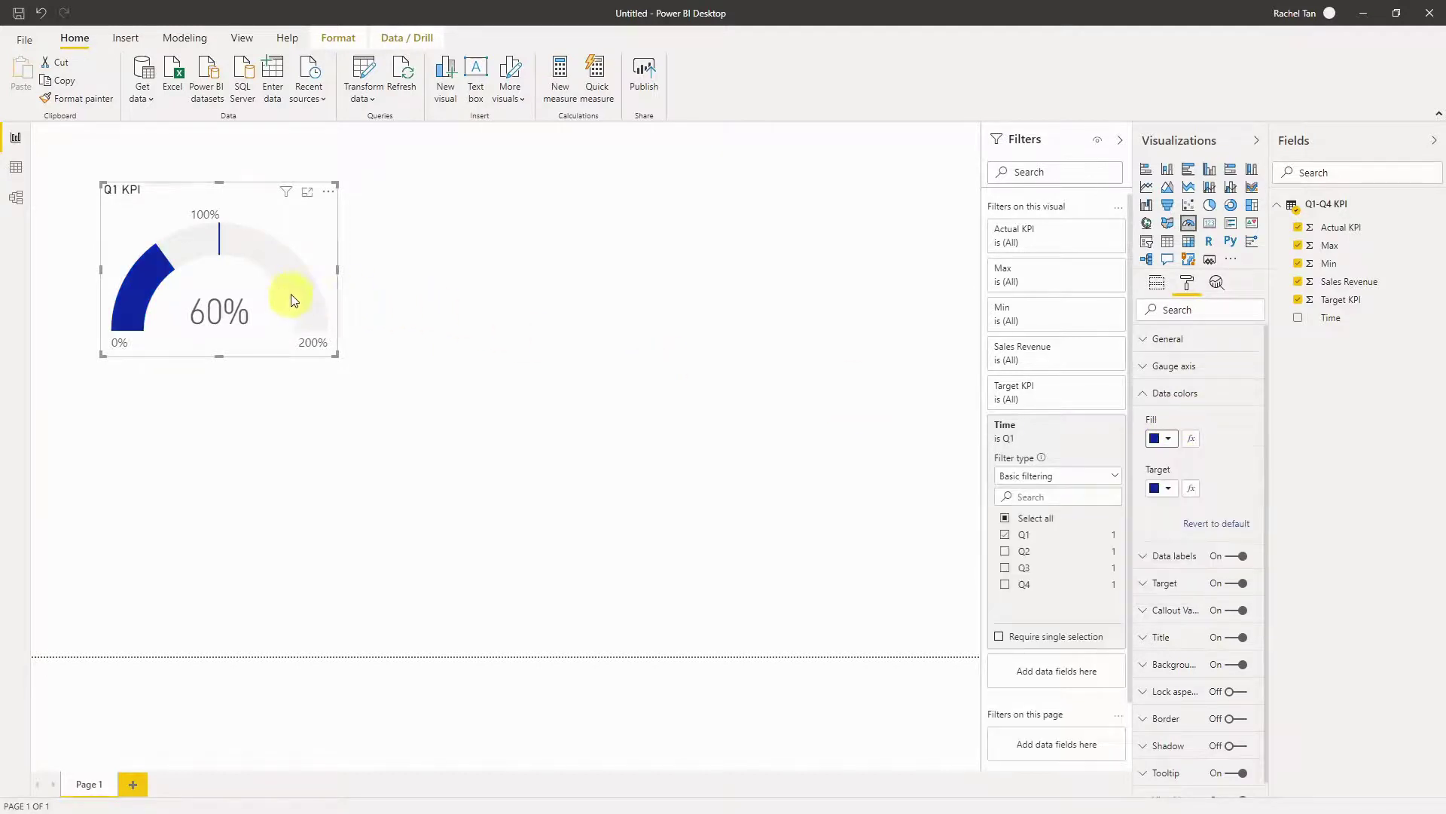
- Reselect the Q1 KPI gauge and copy it to the clipboard
{"action": "left_click", "coordinate": [342, 232]}
{"action": "left_click", "coordinate": [332, 226]}
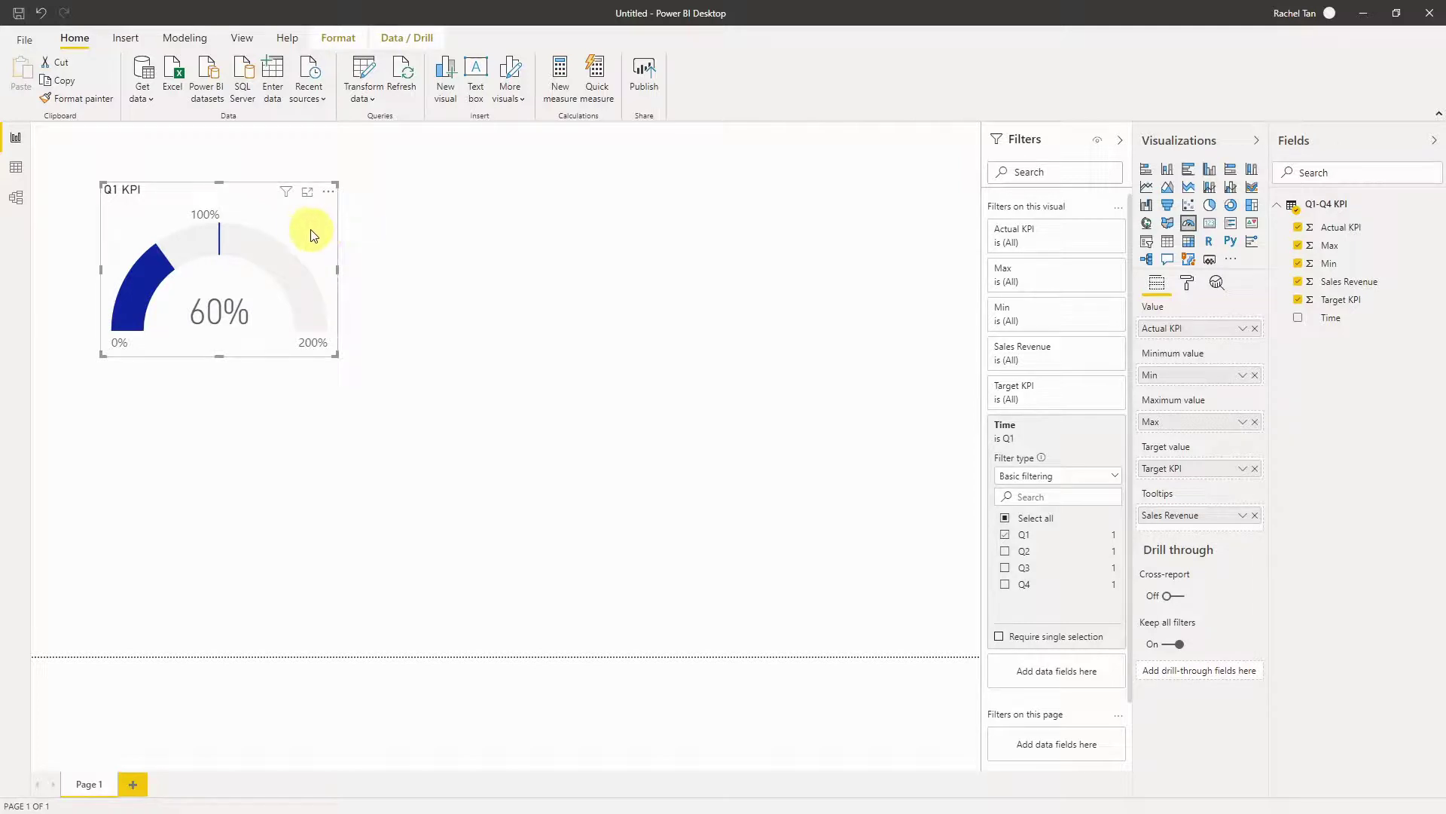
{"action": "key", "text": "ctrl+c"}
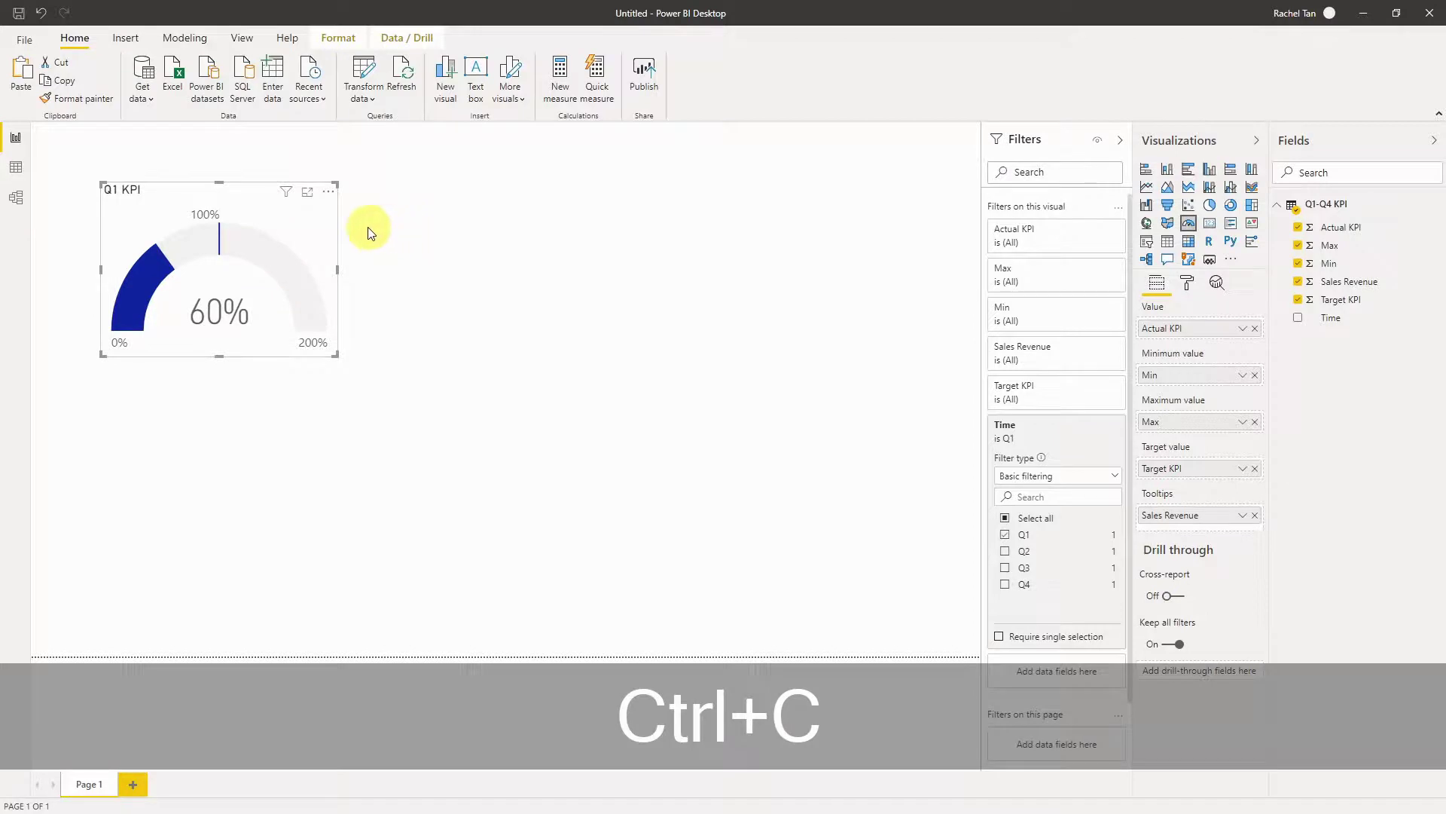
- Paste three copies of the Q1 KPI gauge and arrange all four in a two-by-two grid
{"action": "left_click", "coordinate": [376, 237]}
{"action": "key", "text": "ctrl+v"}
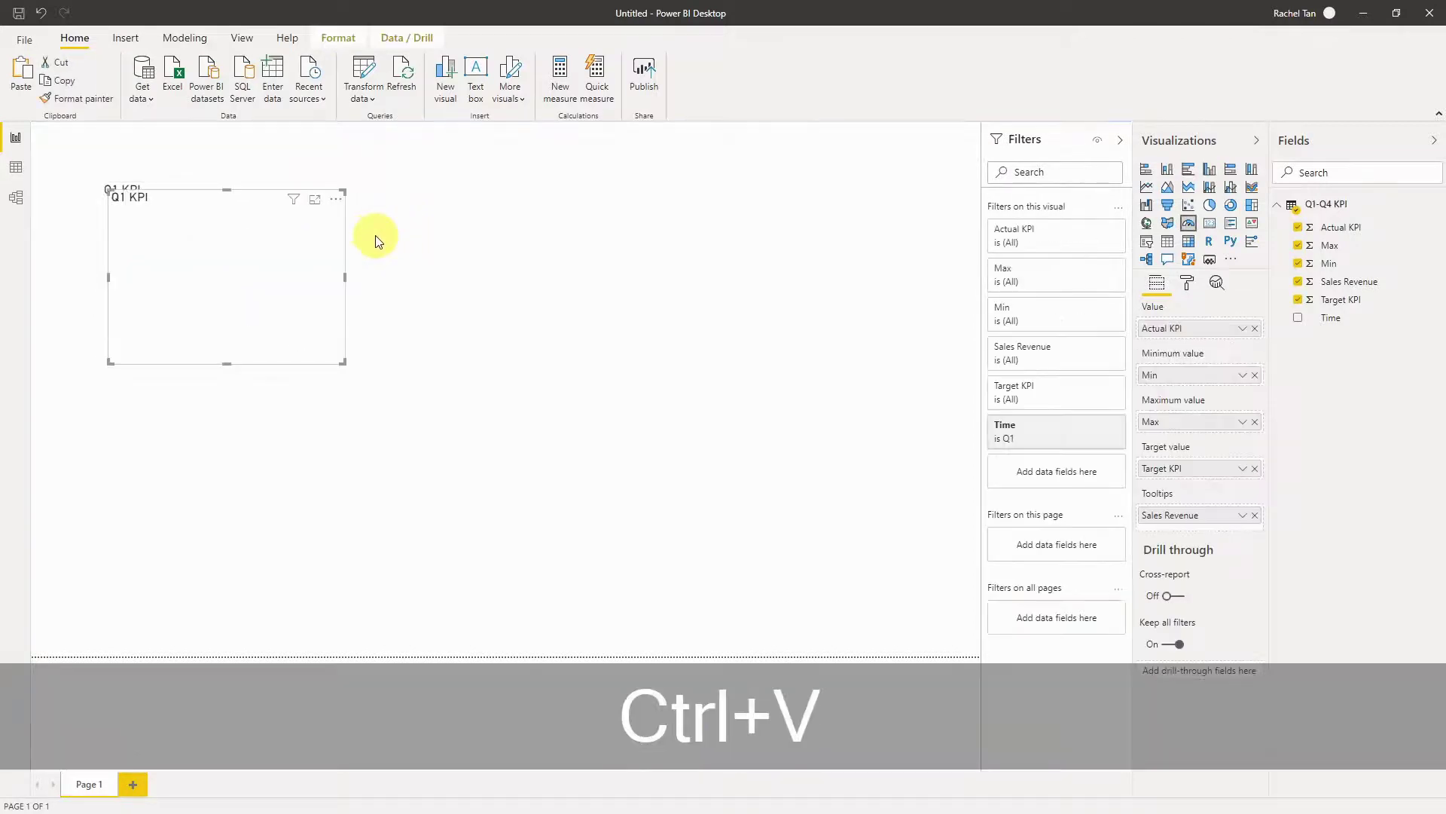
{"action": "left_click_drag", "start_coordinate": [268, 219], "coordinate": [506, 220]}
{"action": "key", "text": "ctrl+v"}
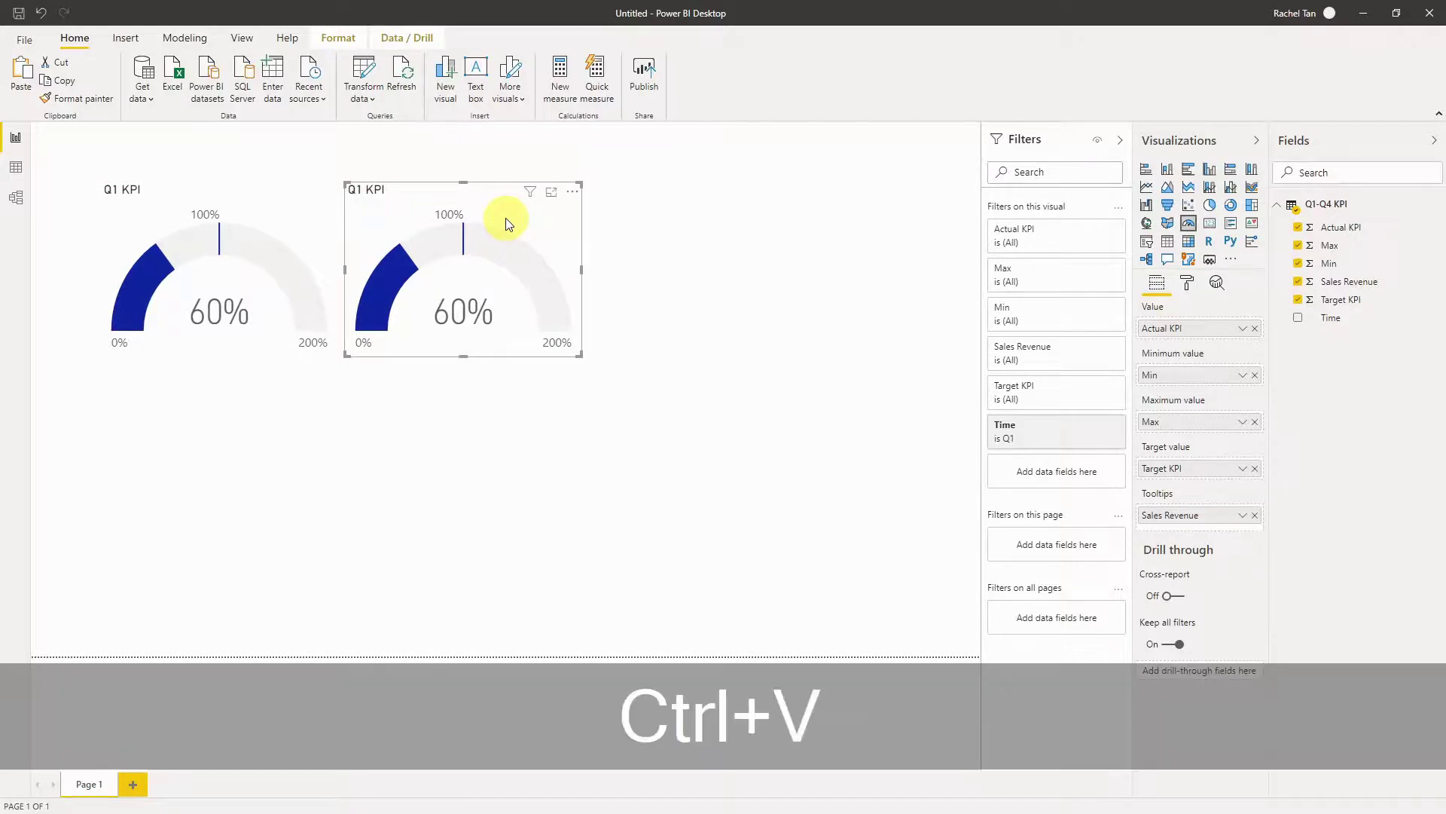
{"action": "left_click_drag", "start_coordinate": [307, 240], "coordinate": [789, 235]}
{"action": "key", "text": "ctrl+v"}
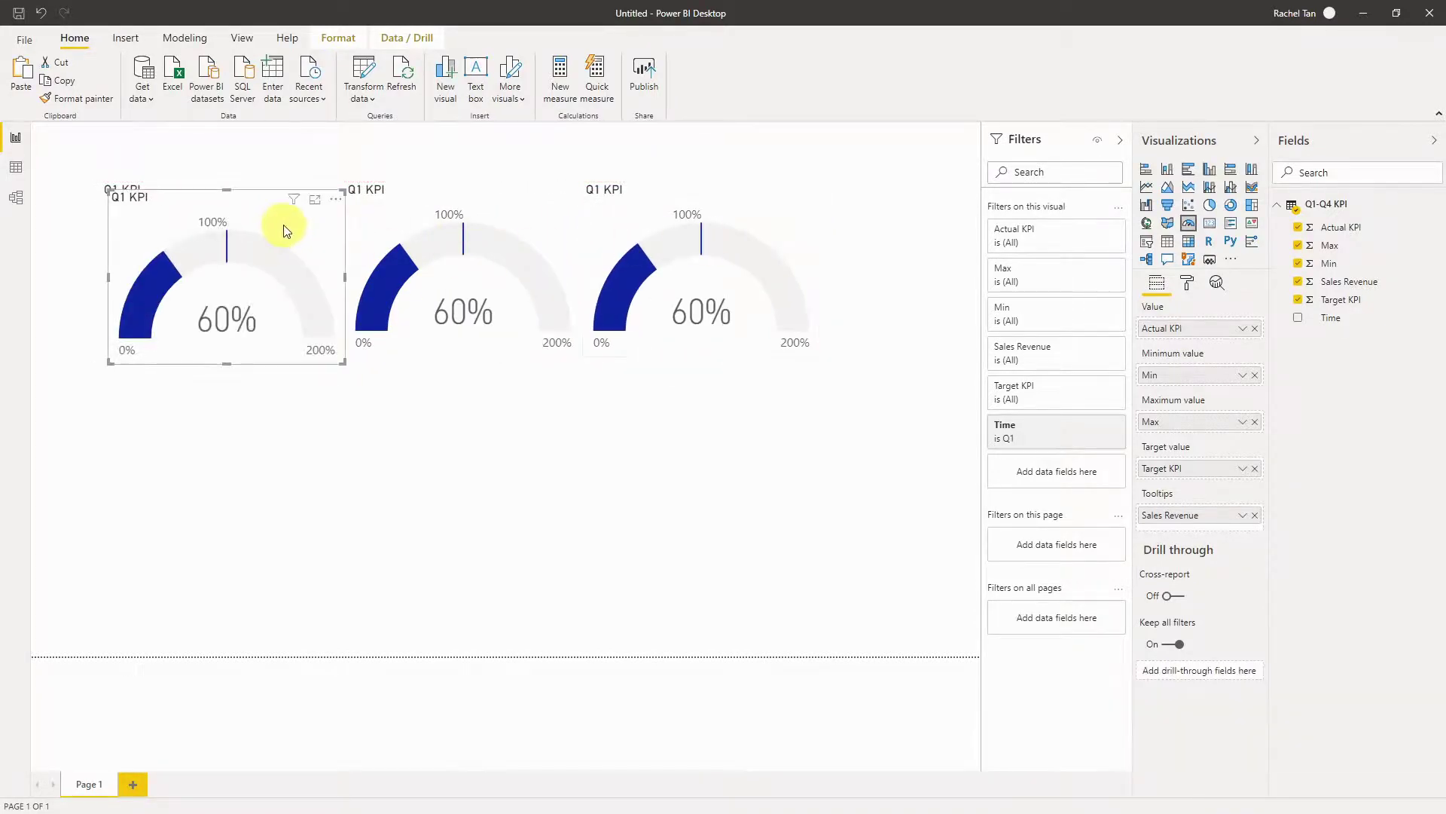
{"action": "left_click_drag", "start_coordinate": [285, 231], "coordinate": [512, 410]}
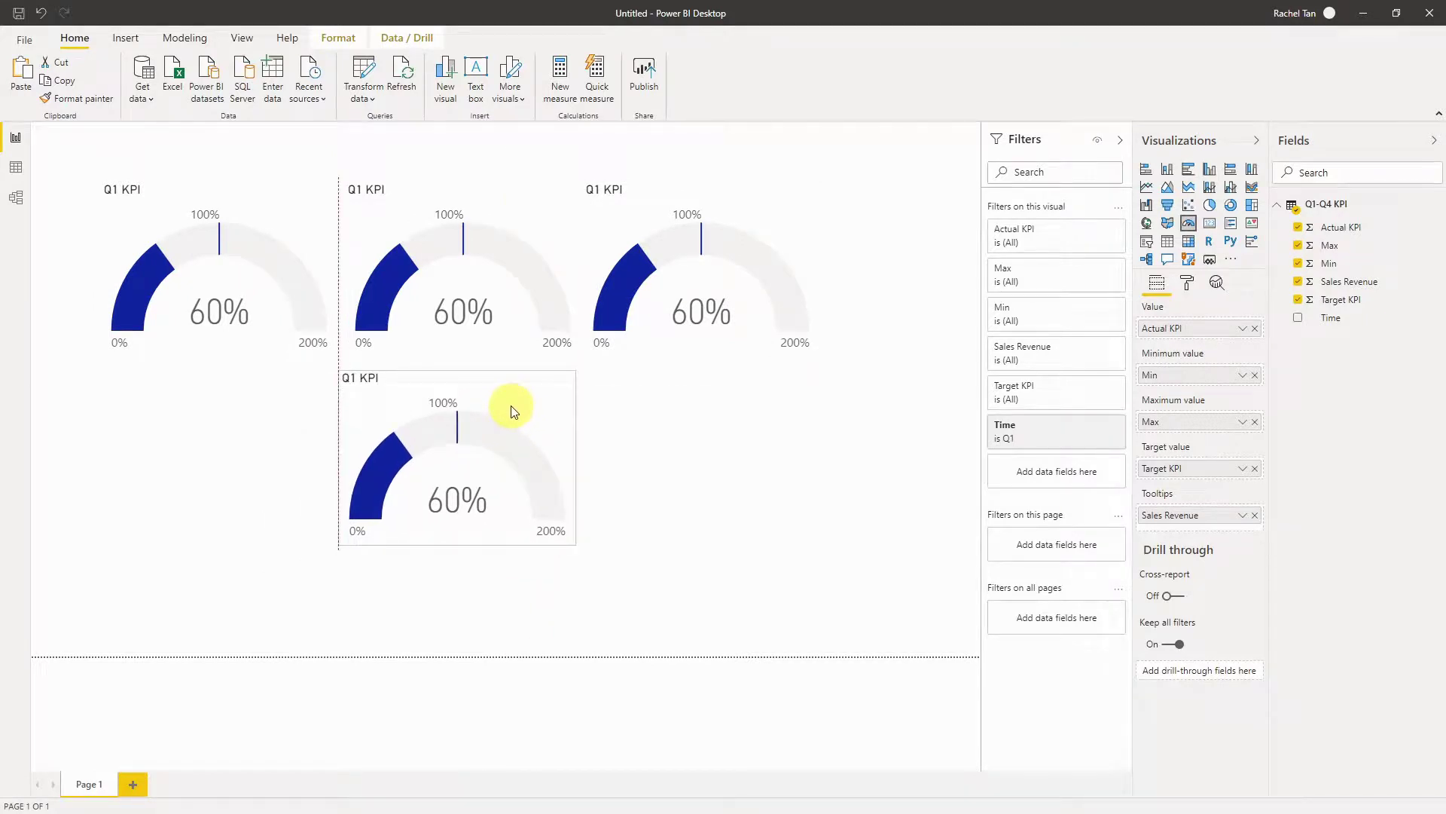
{"action": "left_click_drag", "start_coordinate": [639, 237], "coordinate": [156, 397]}
{"action": "mouse_move", "coordinate": [222, 411]}
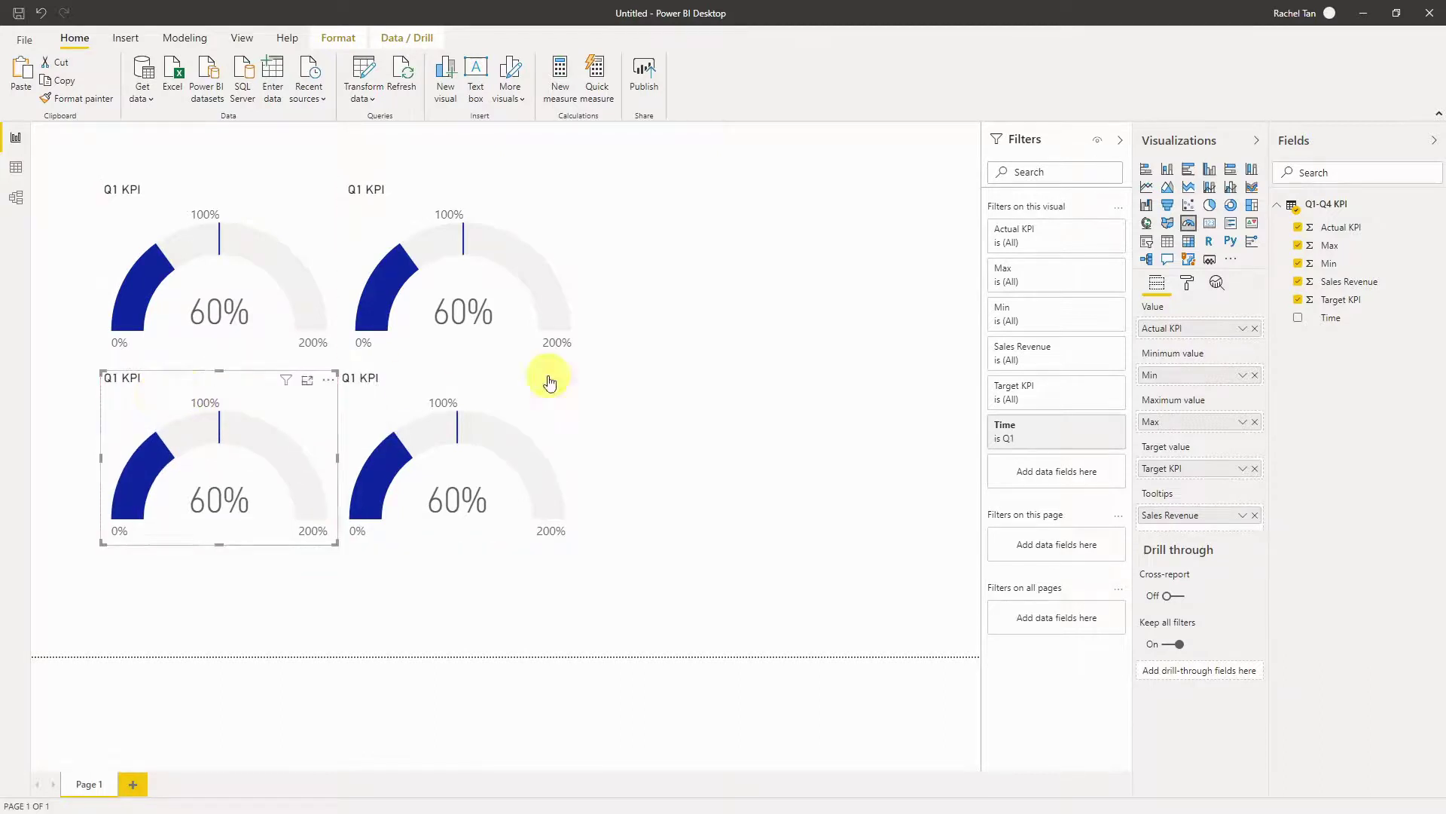
{"action": "left_click", "coordinate": [379, 210]}
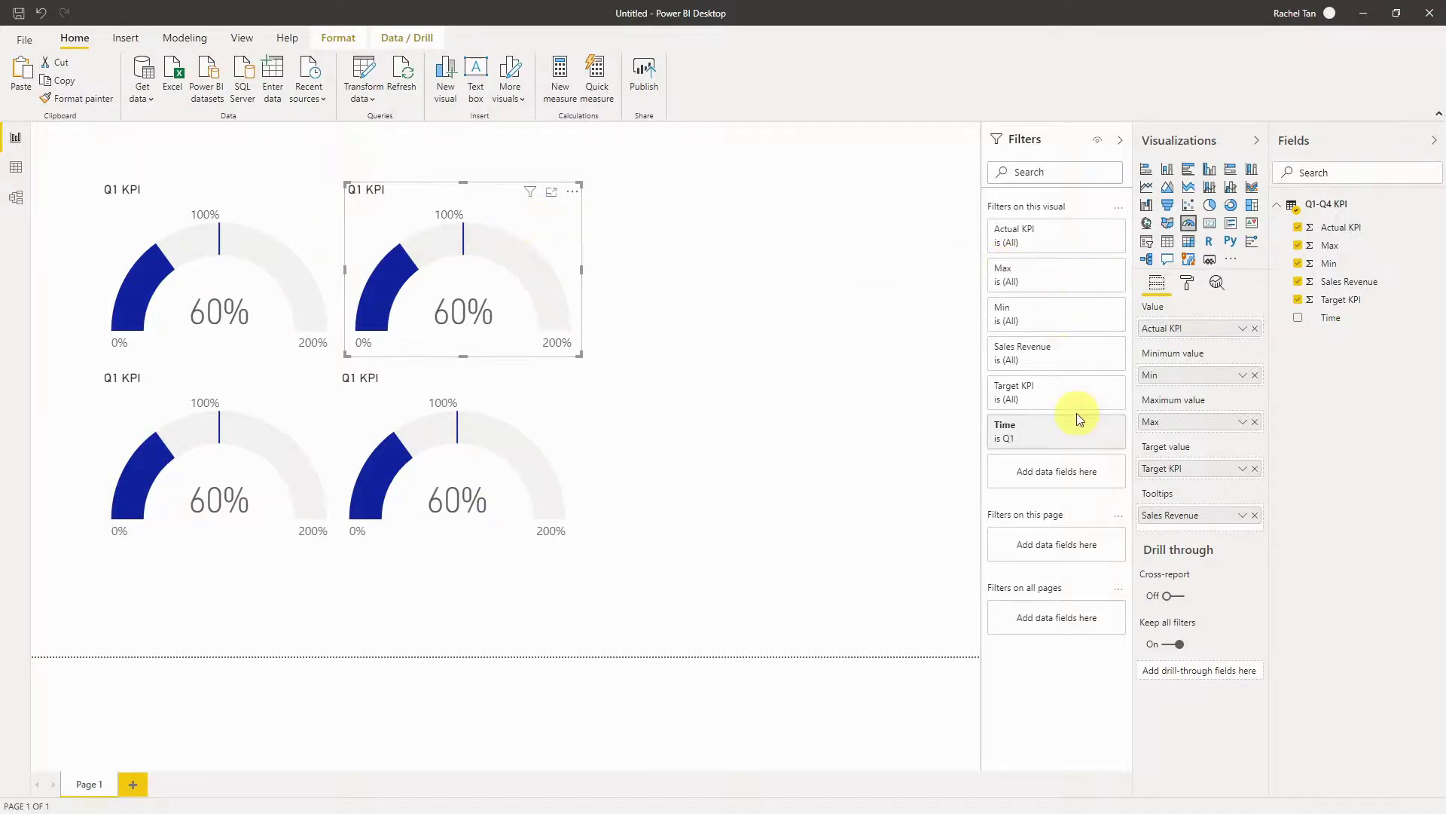
- Filter the top-right gauge's Time to Q2 and title it Q2 KPI
{"action": "left_click", "coordinate": [1057, 444]}
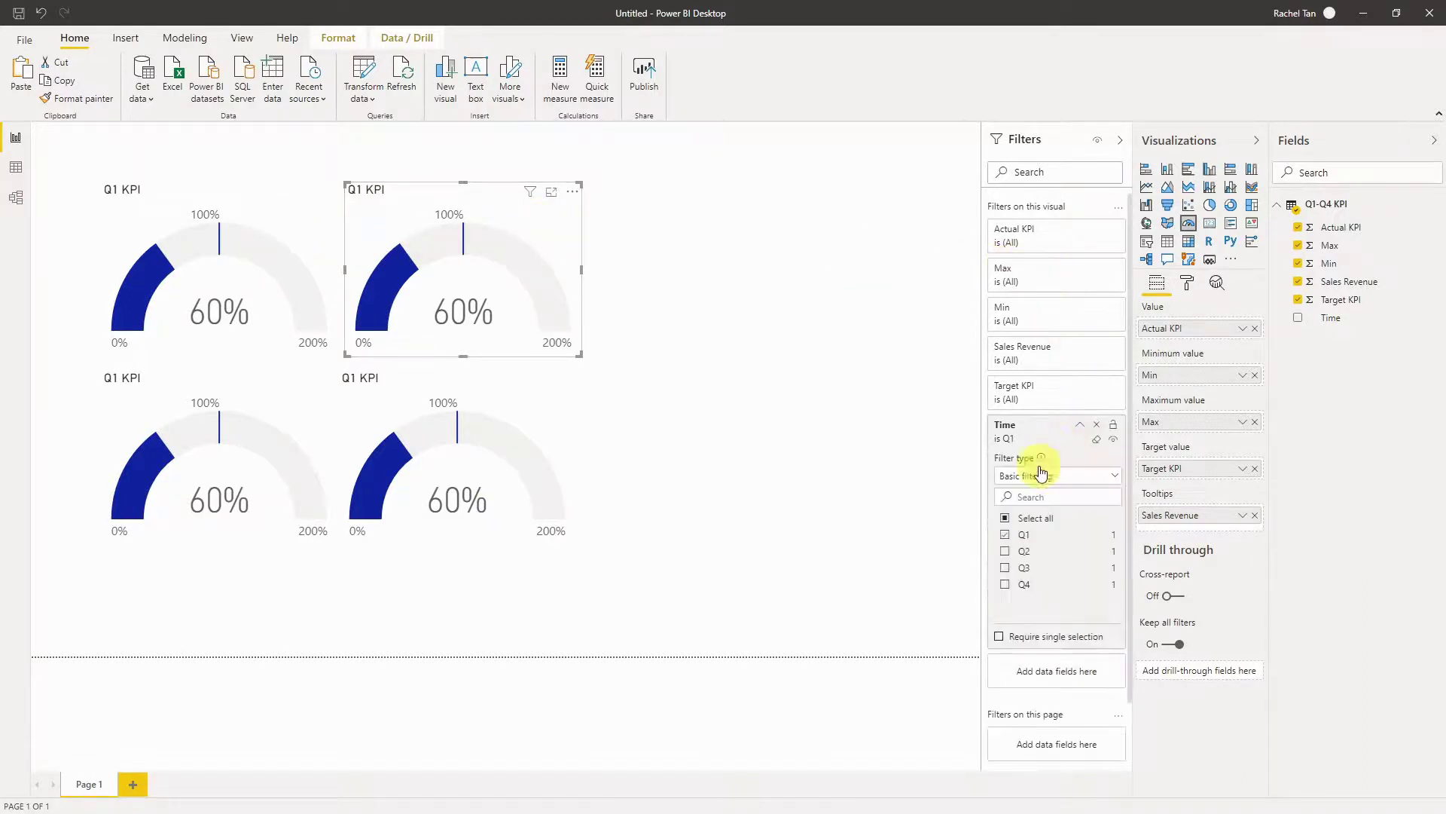
{"action": "left_click", "coordinate": [1005, 534]}
{"action": "left_click", "coordinate": [1005, 552]}
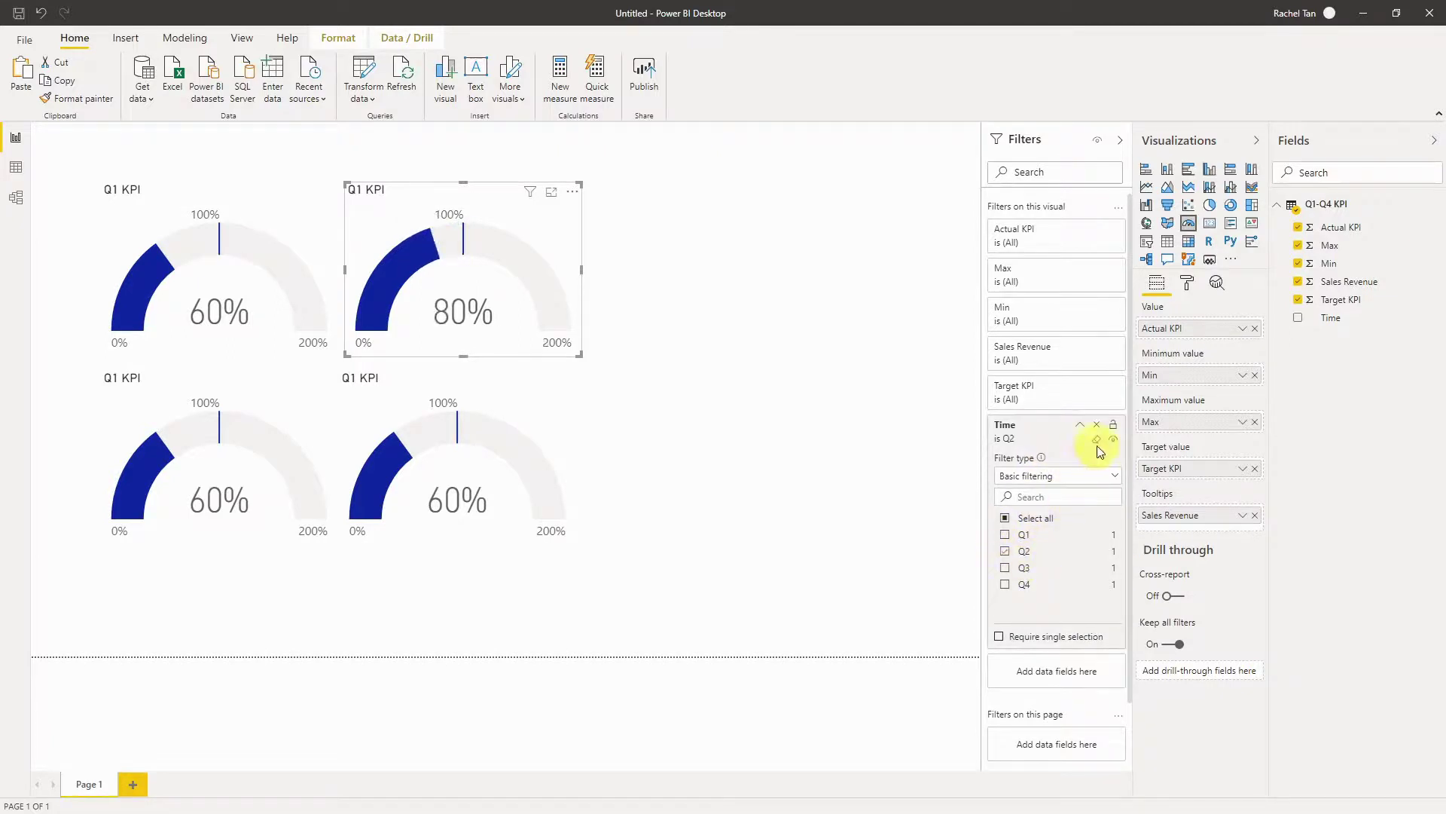
{"action": "left_click", "coordinate": [1186, 285]}
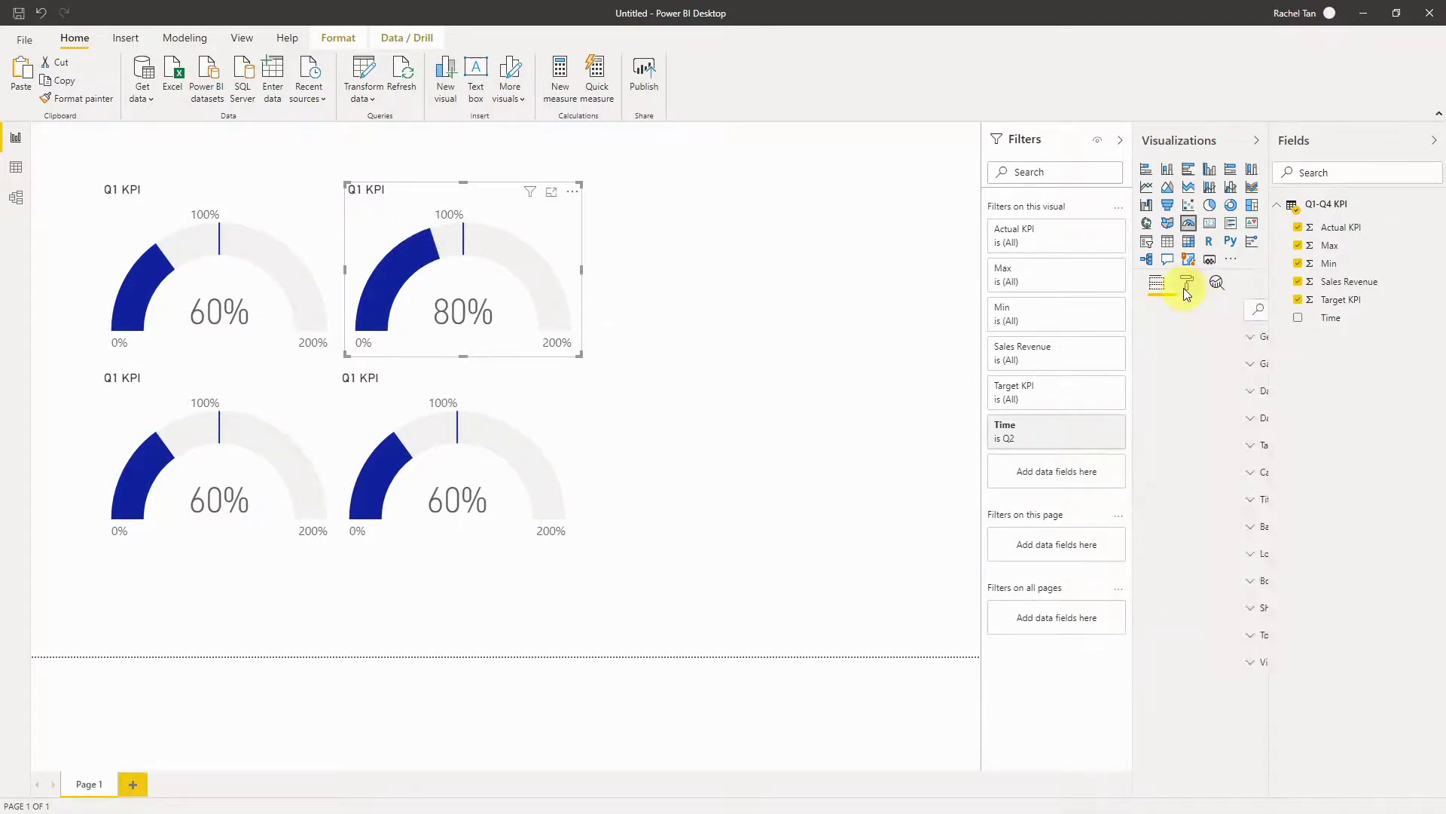
{"action": "left_click", "coordinate": [1181, 507]}
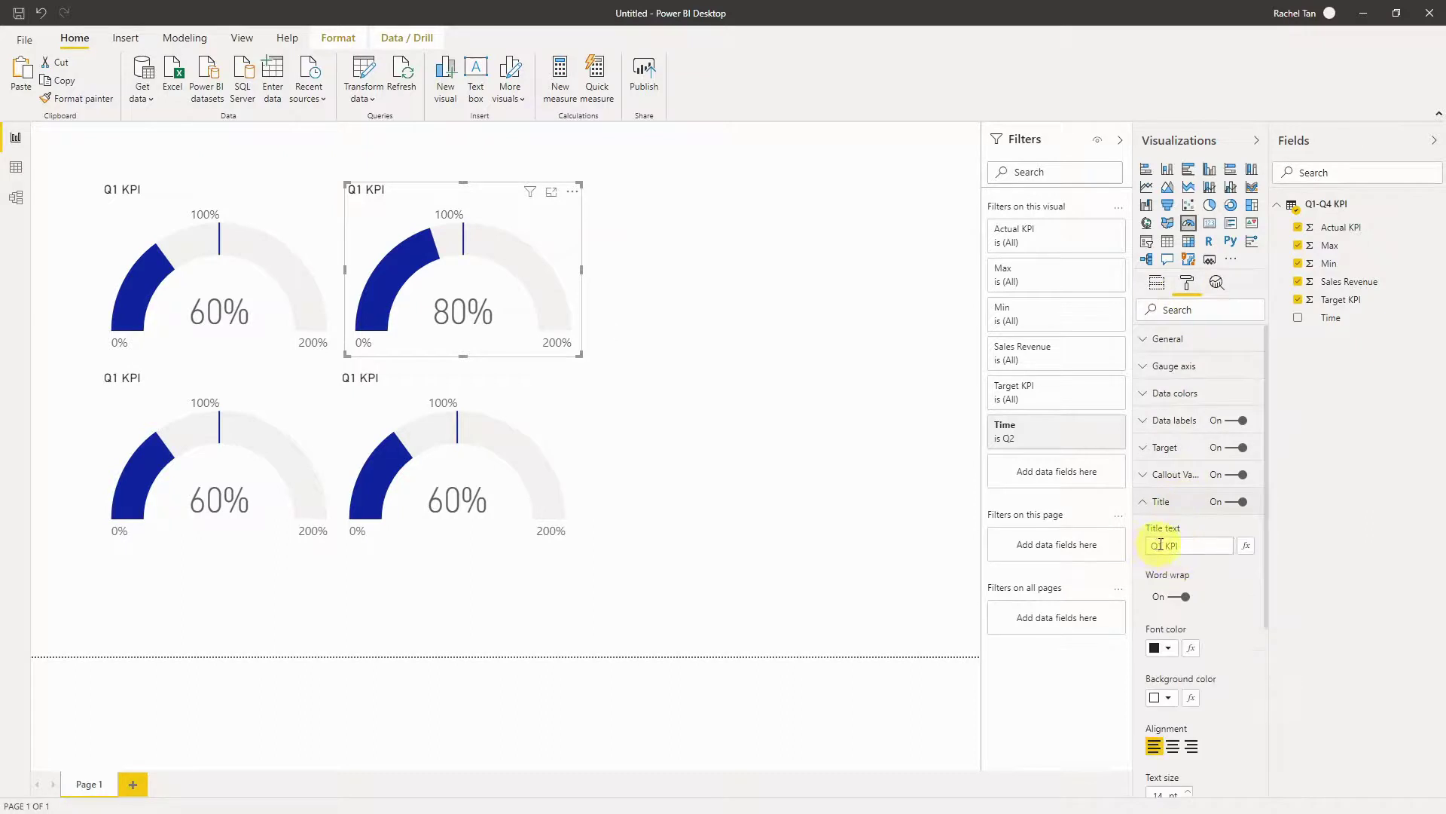
{"action": "left_click", "coordinate": [1160, 544]}
- Filter the lower-left gauge's Time to Q3 only and title it Q3 KPI
{"action": "left_click", "coordinate": [308, 407]}
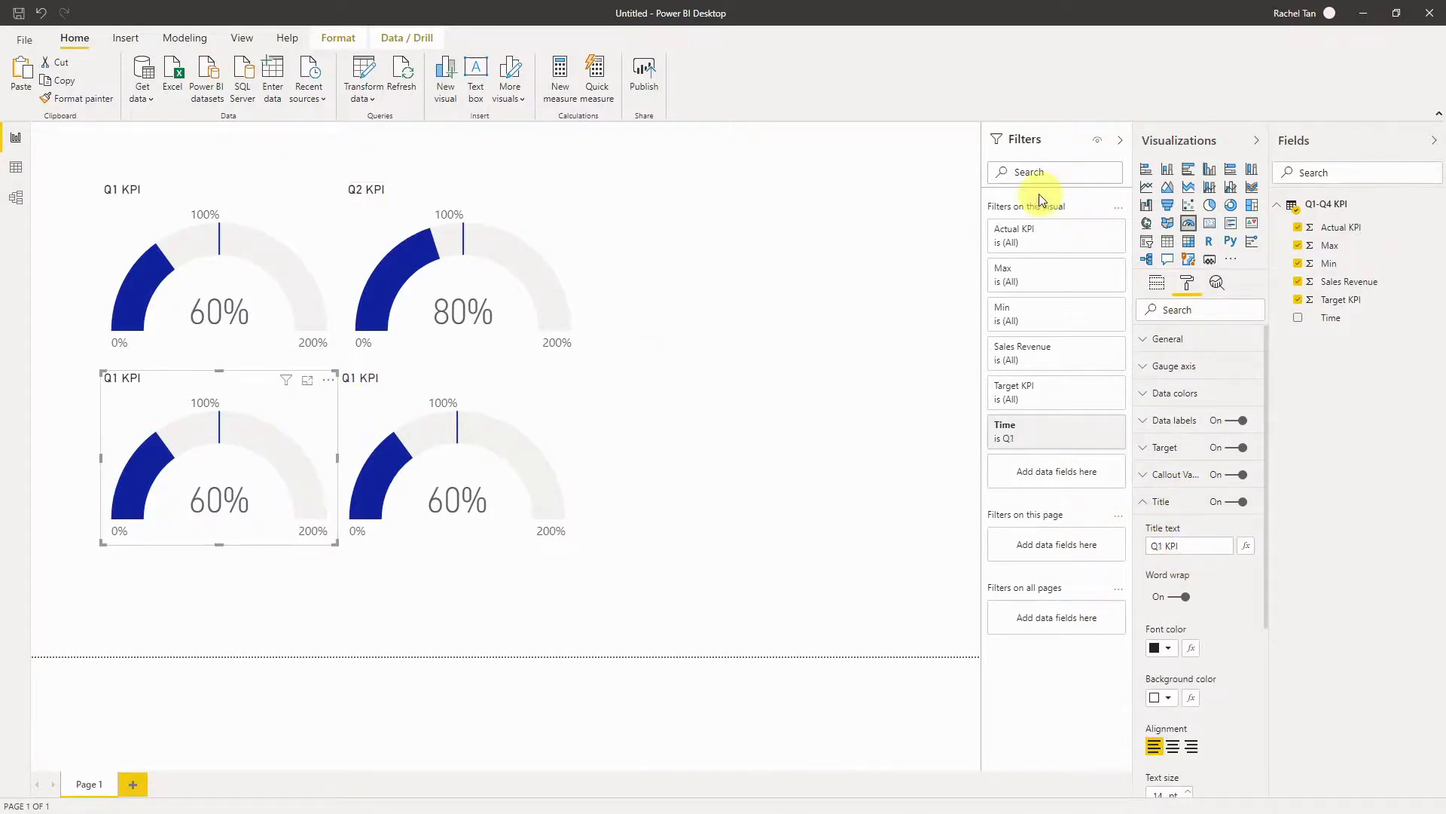
{"action": "left_click", "coordinate": [1040, 435]}
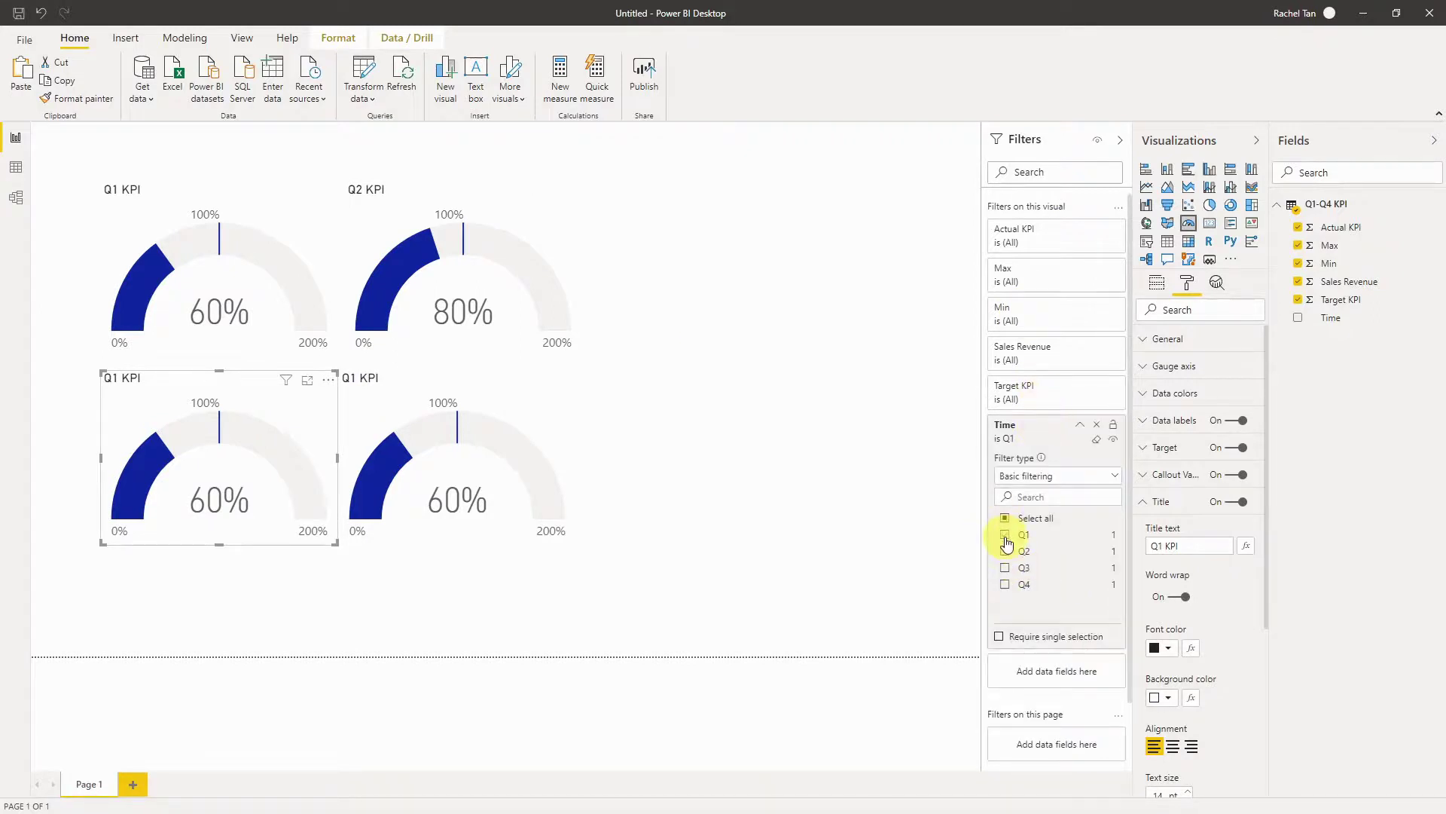
{"action": "left_click", "coordinate": [1005, 567]}
{"action": "left_click", "coordinate": [1018, 532]}
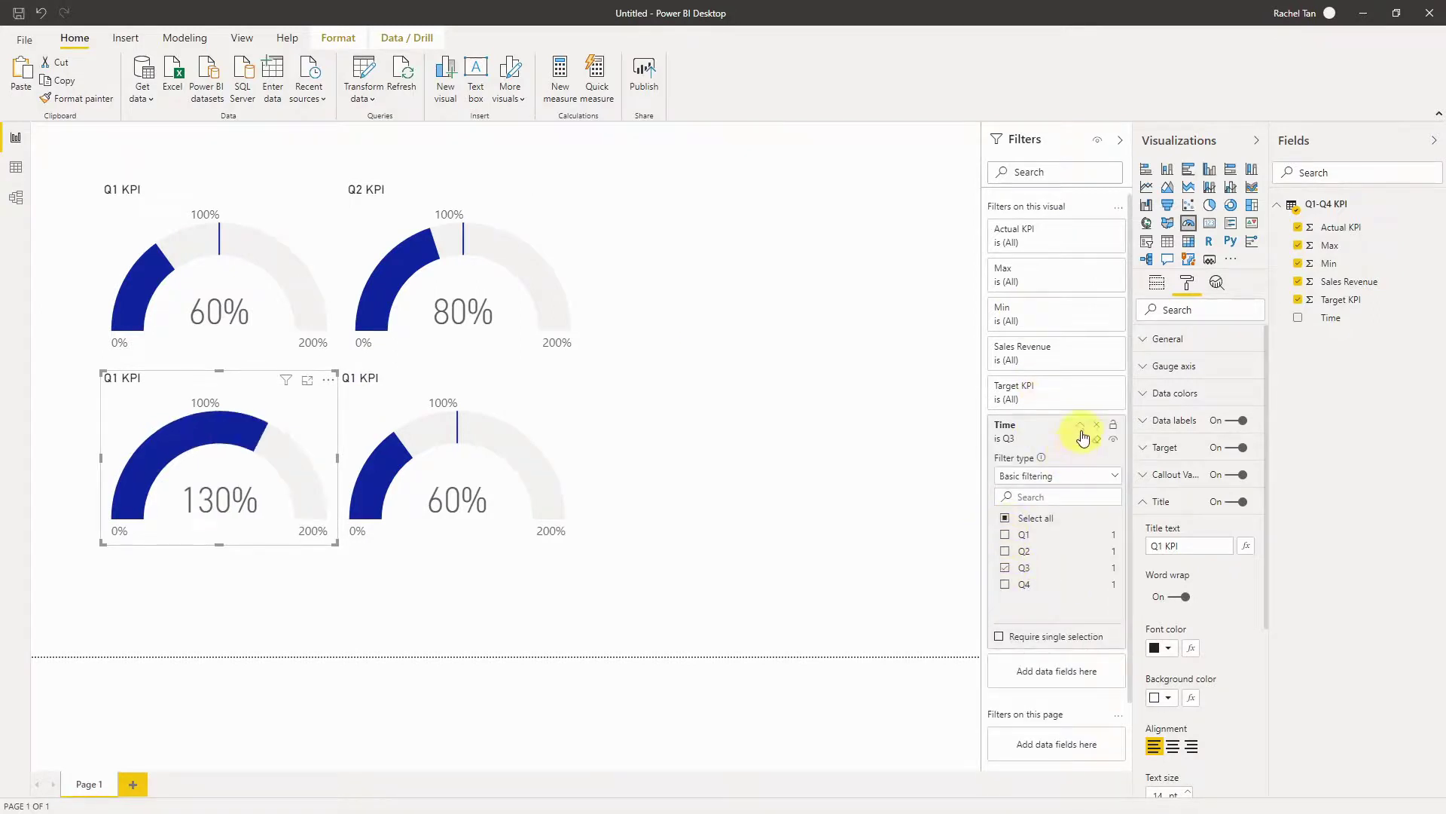
{"action": "left_click", "coordinate": [1161, 545]}
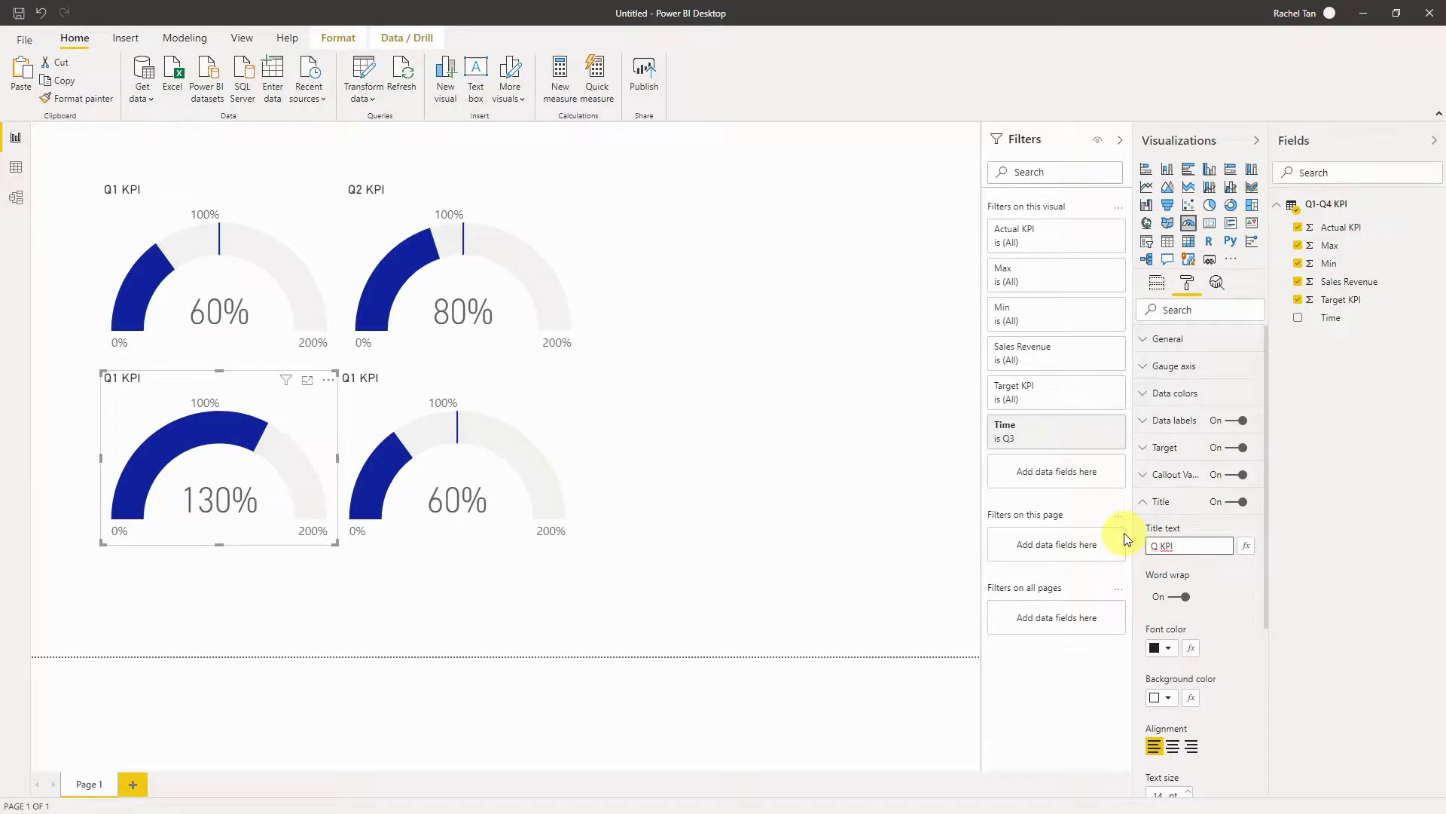
- Filter the lower-right gauge's Time to Q4 and title it Q4 KPI
{"action": "left_click", "coordinate": [522, 408]}
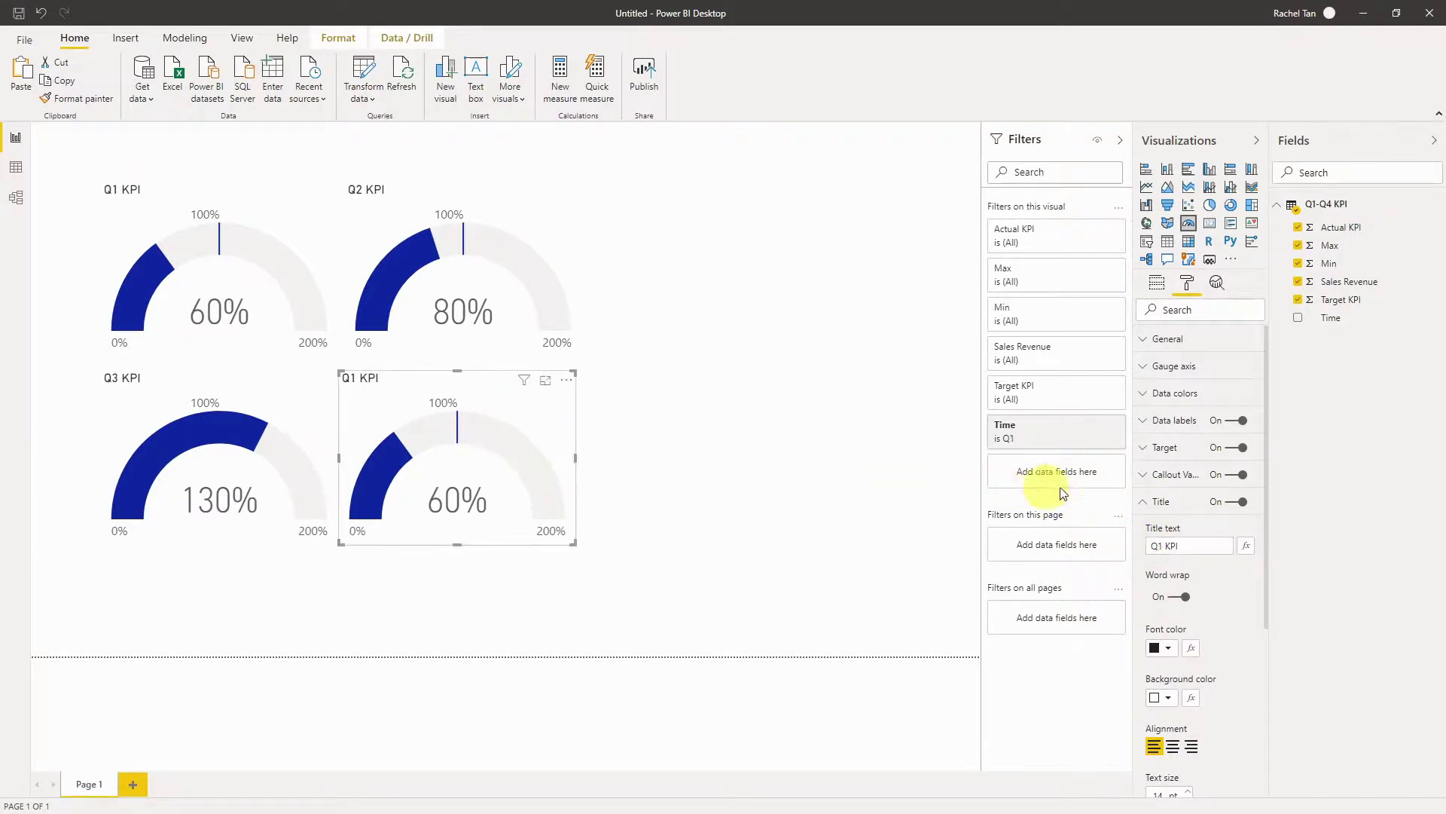
{"action": "left_click", "coordinate": [1055, 441]}
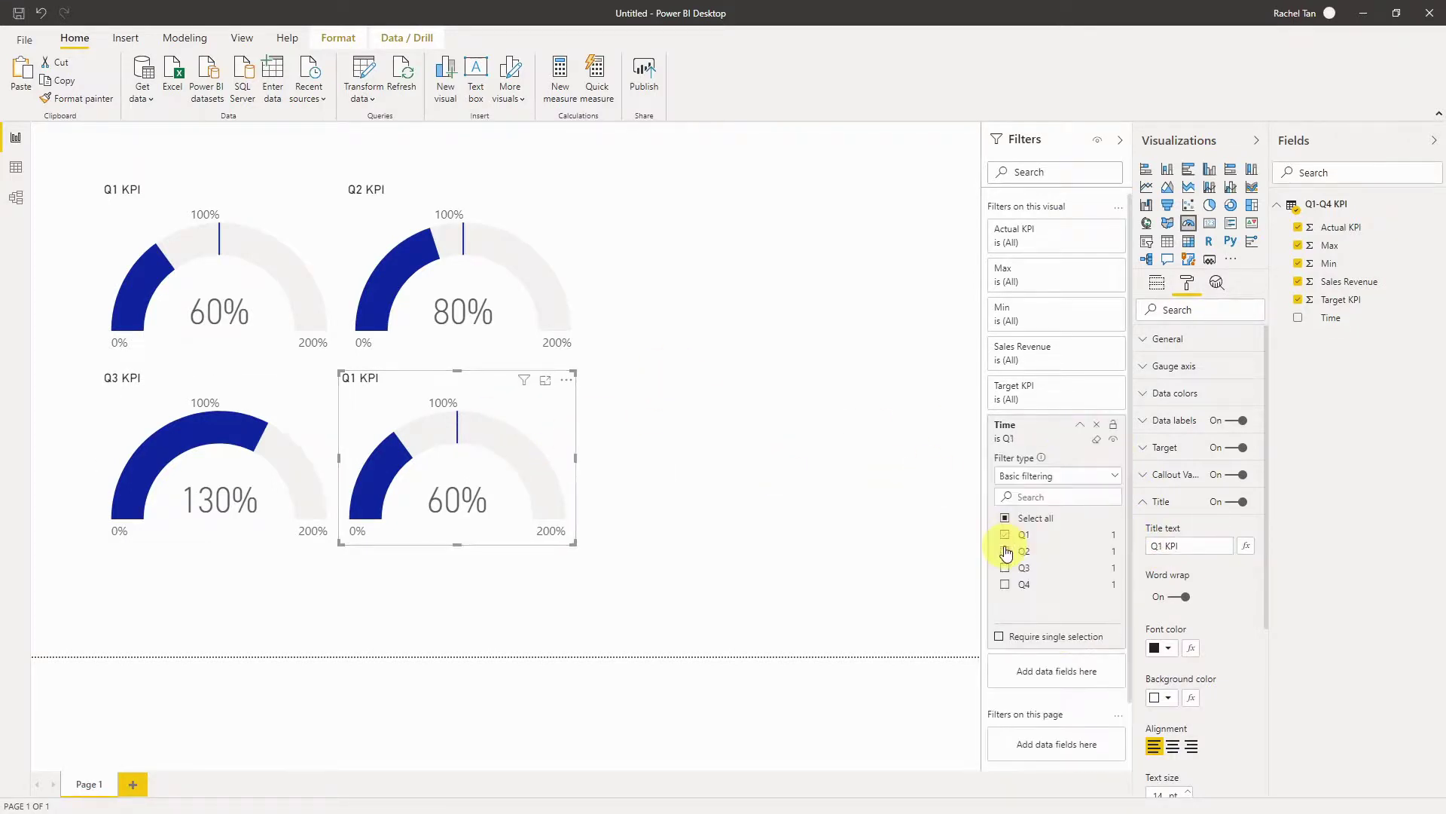
{"action": "left_click", "coordinate": [1006, 536]}
{"action": "left_click", "coordinate": [1005, 585]}
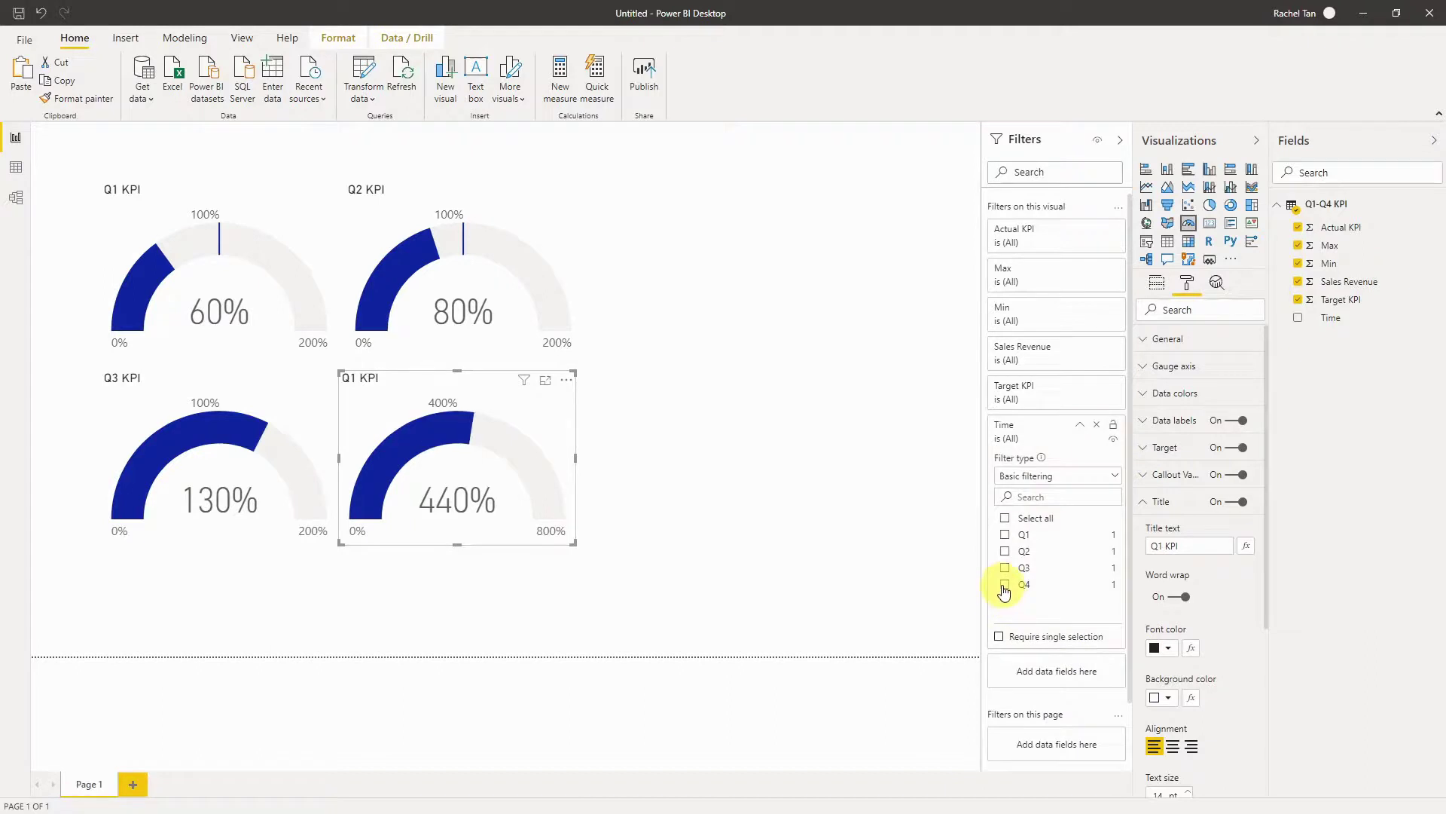
{"action": "left_click", "coordinate": [1081, 426]}
{"action": "left_click", "coordinate": [1163, 548]}
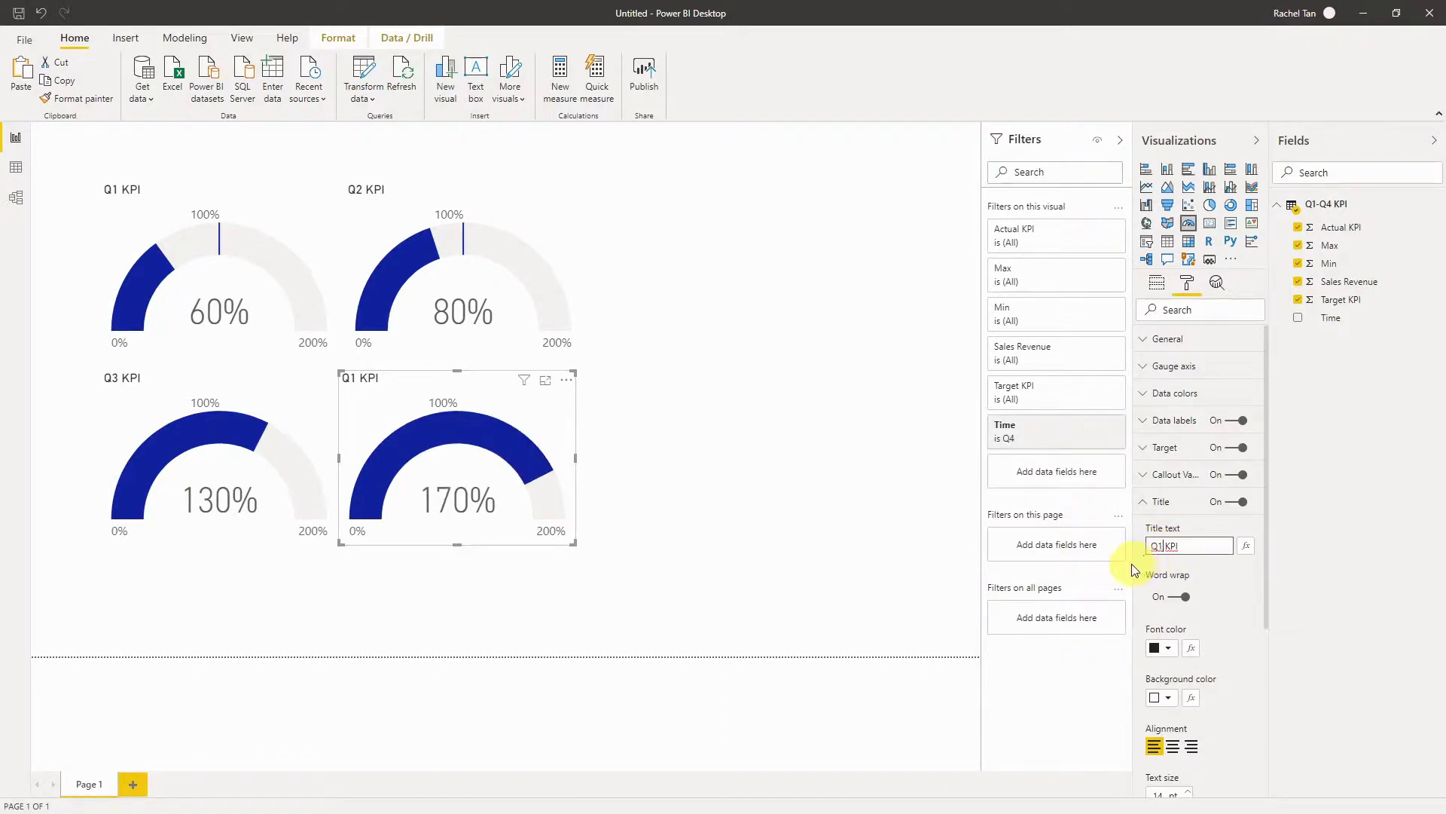
{"action": "type", "text": "4"}
{"action": "key", "text": "Return"}
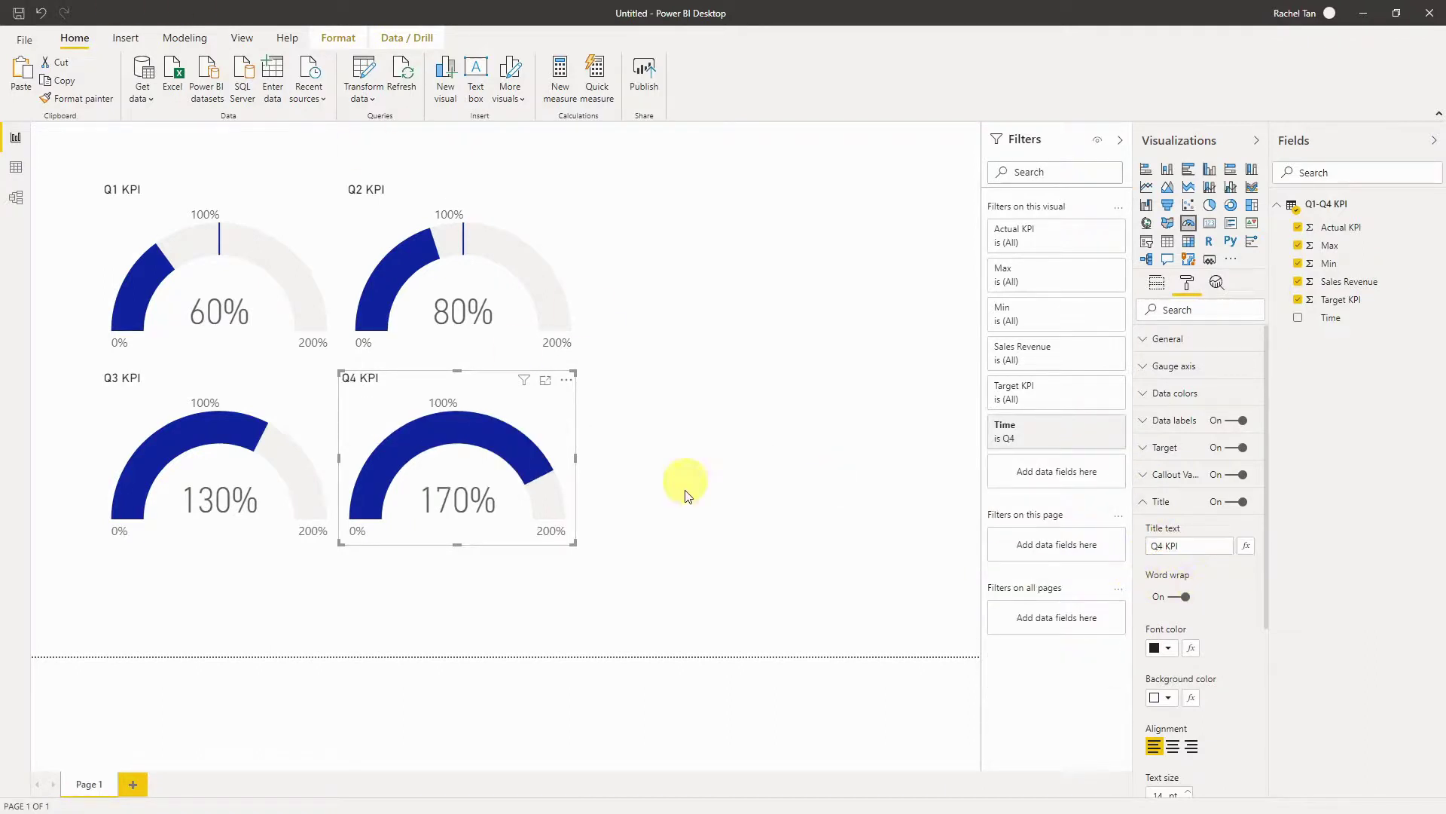
{"action": "left_click", "coordinate": [678, 458]}
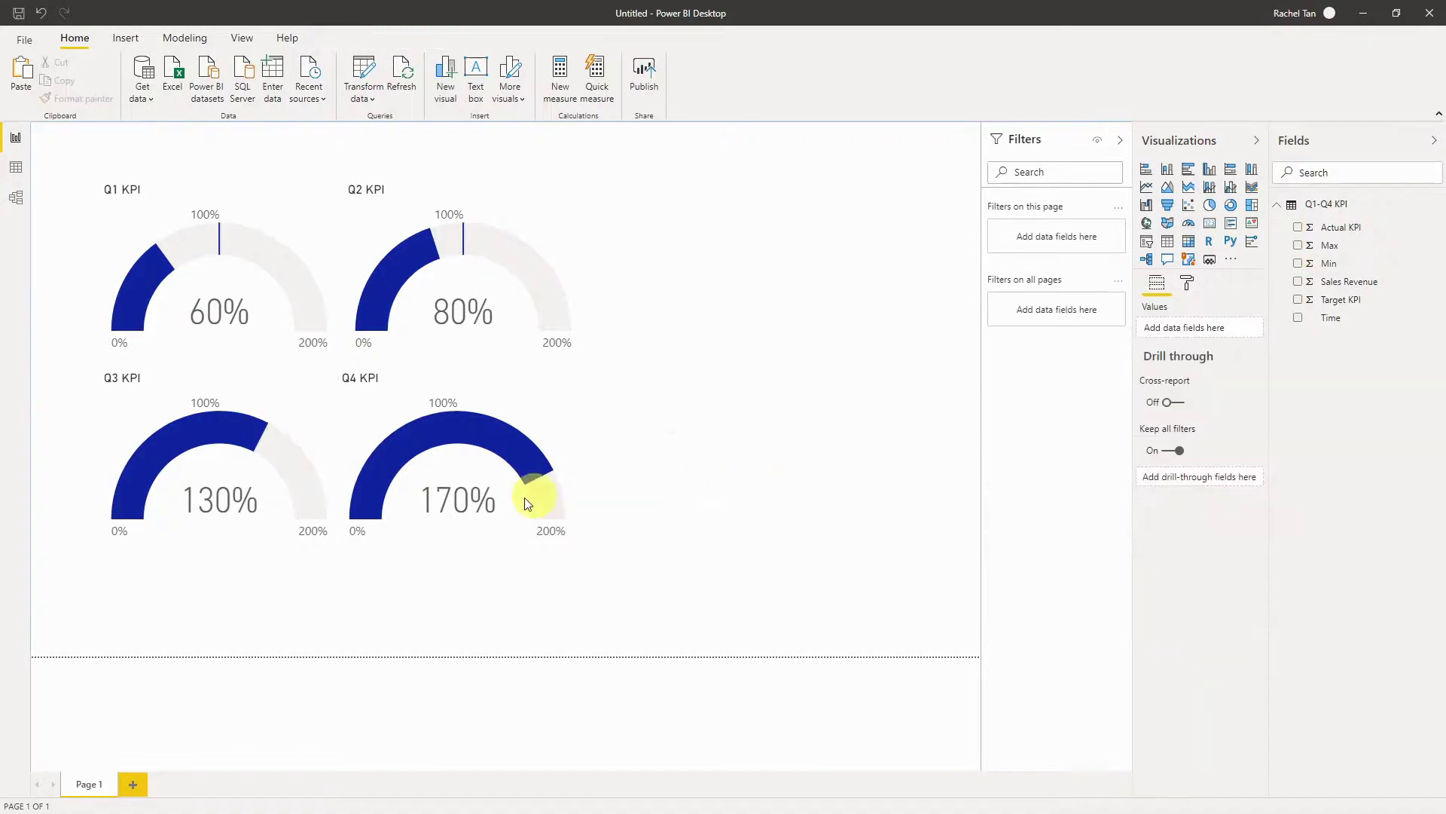
- Select all four KPI gauges and move them right toward the page centre
{"action": "left_click", "coordinate": [274, 218]}
{"action": "left_click", "coordinate": [347, 294]}
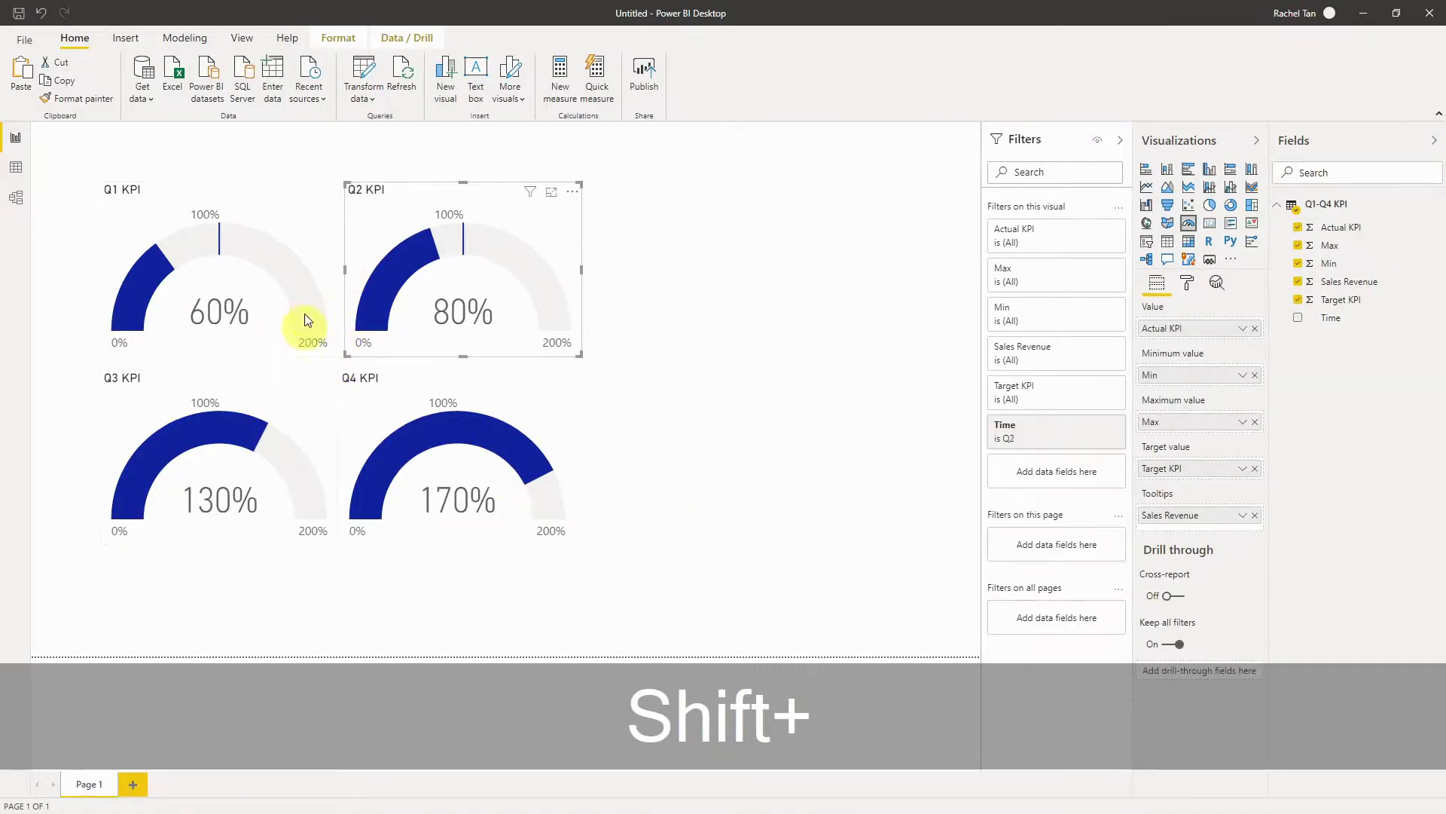
{"action": "left_click", "coordinate": [295, 345]}
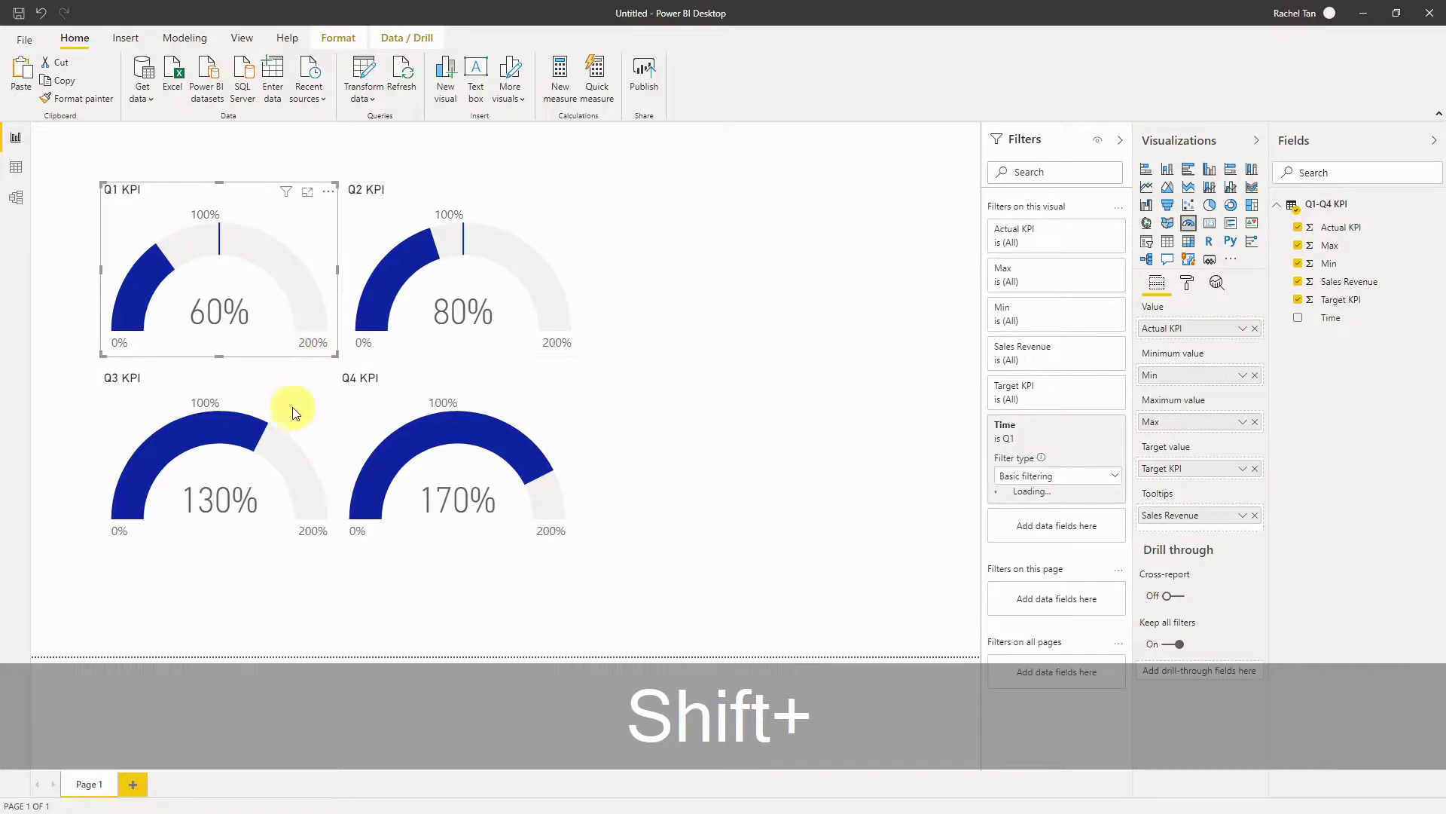
{"action": "left_click", "coordinate": [301, 416]}
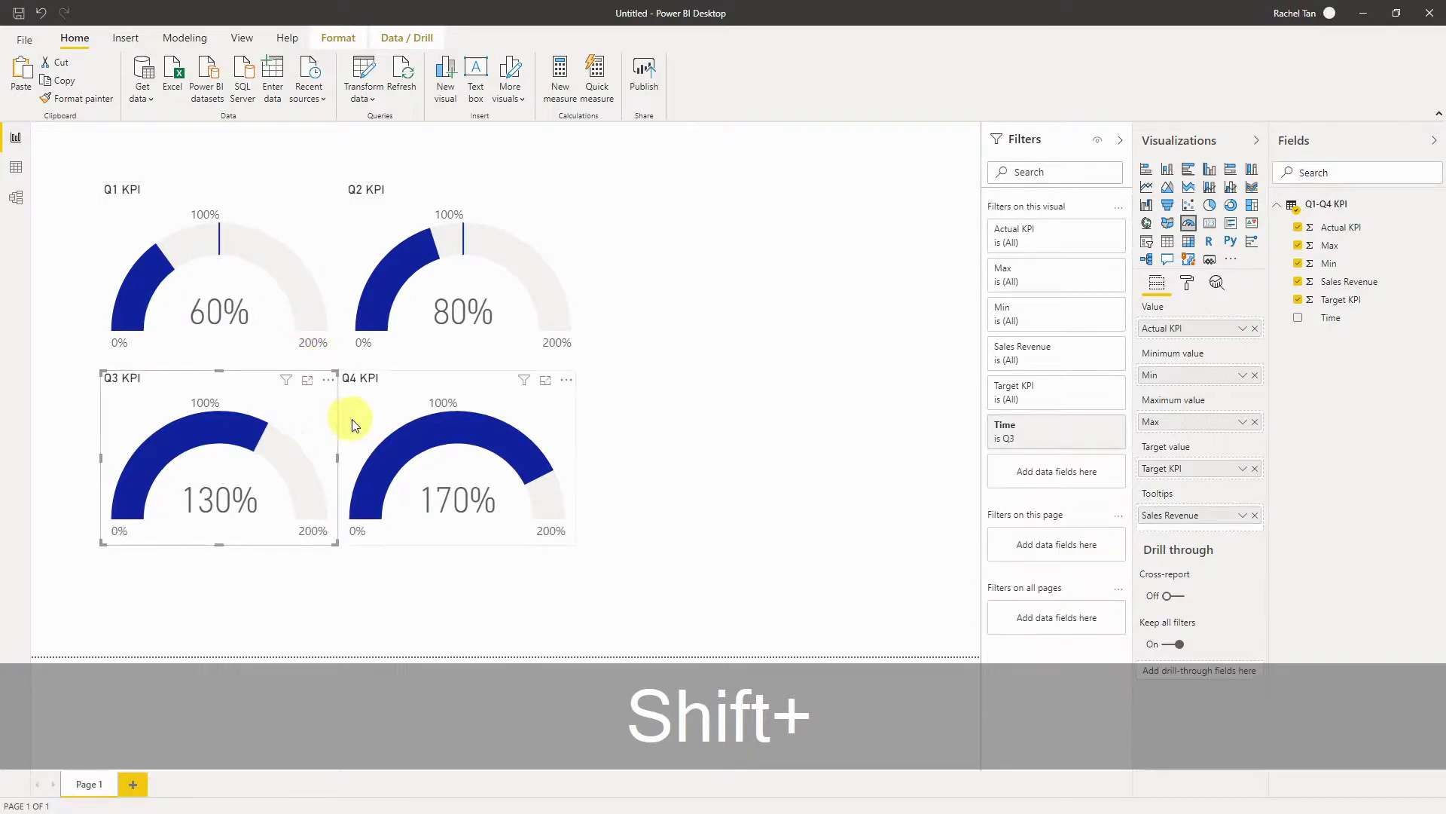
{"action": "left_click", "coordinate": [354, 377], "text": "ctrl"}
{"action": "left_click", "coordinate": [368, 245], "text": "ctrl"}
{"action": "left_click", "coordinate": [326, 224], "text": "ctrl"}
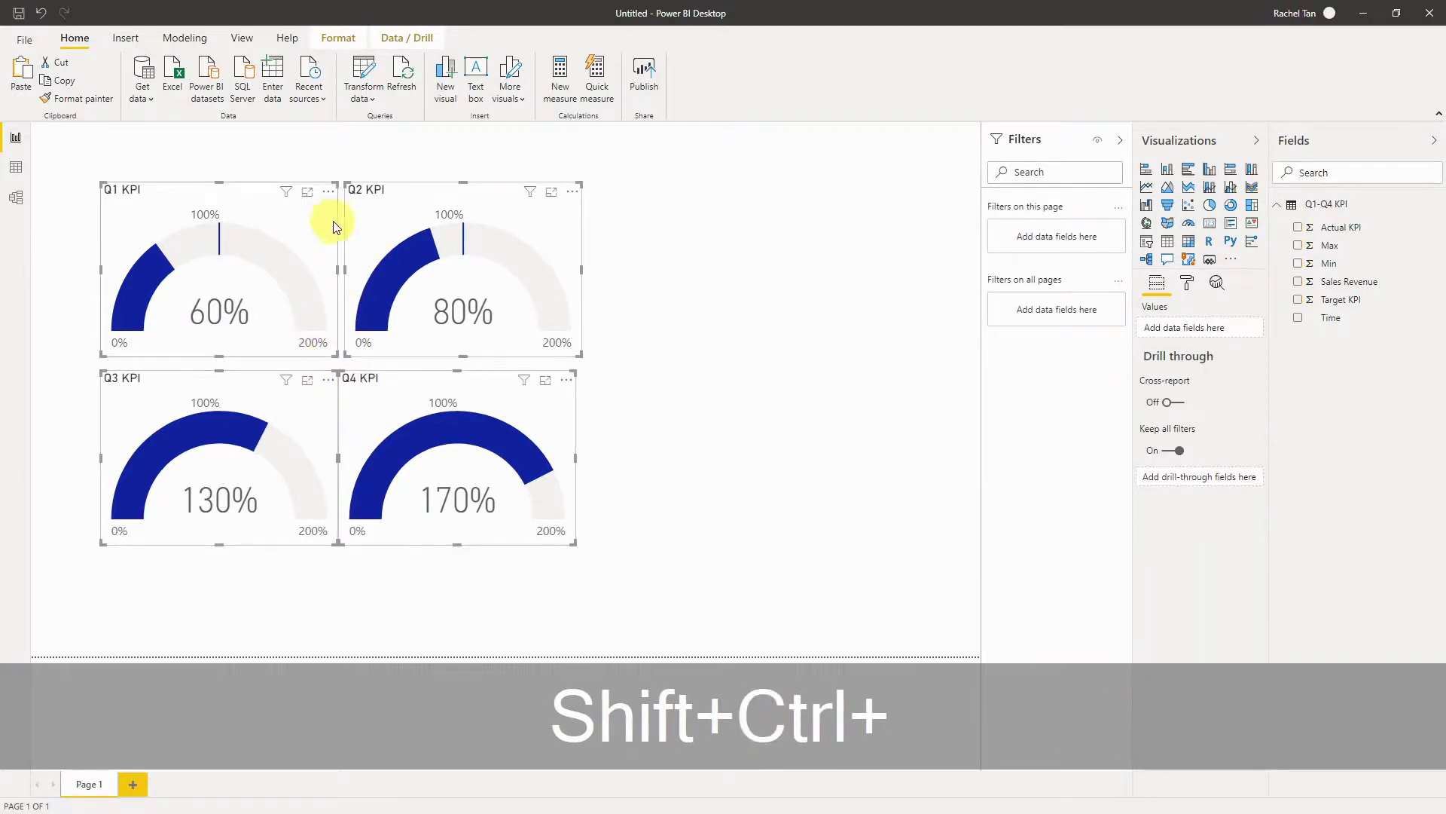
{"action": "left_click_drag", "start_coordinate": [362, 230], "coordinate": [515, 242]}
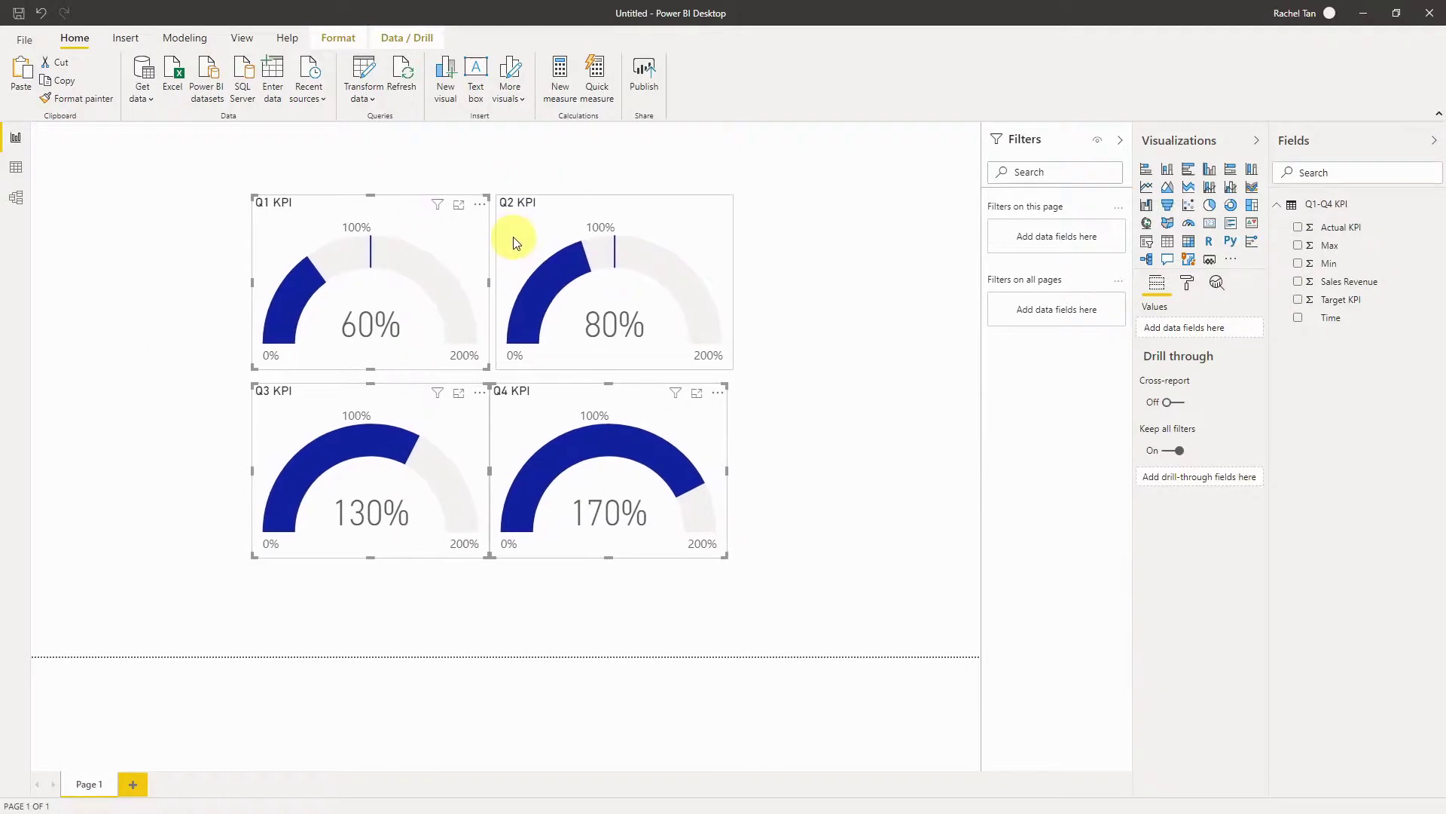
- Nudge the Q4 KPI gauge right so it lines up under Q2
{"action": "left_click", "coordinate": [515, 242]}
{"action": "left_click", "coordinate": [856, 372]}
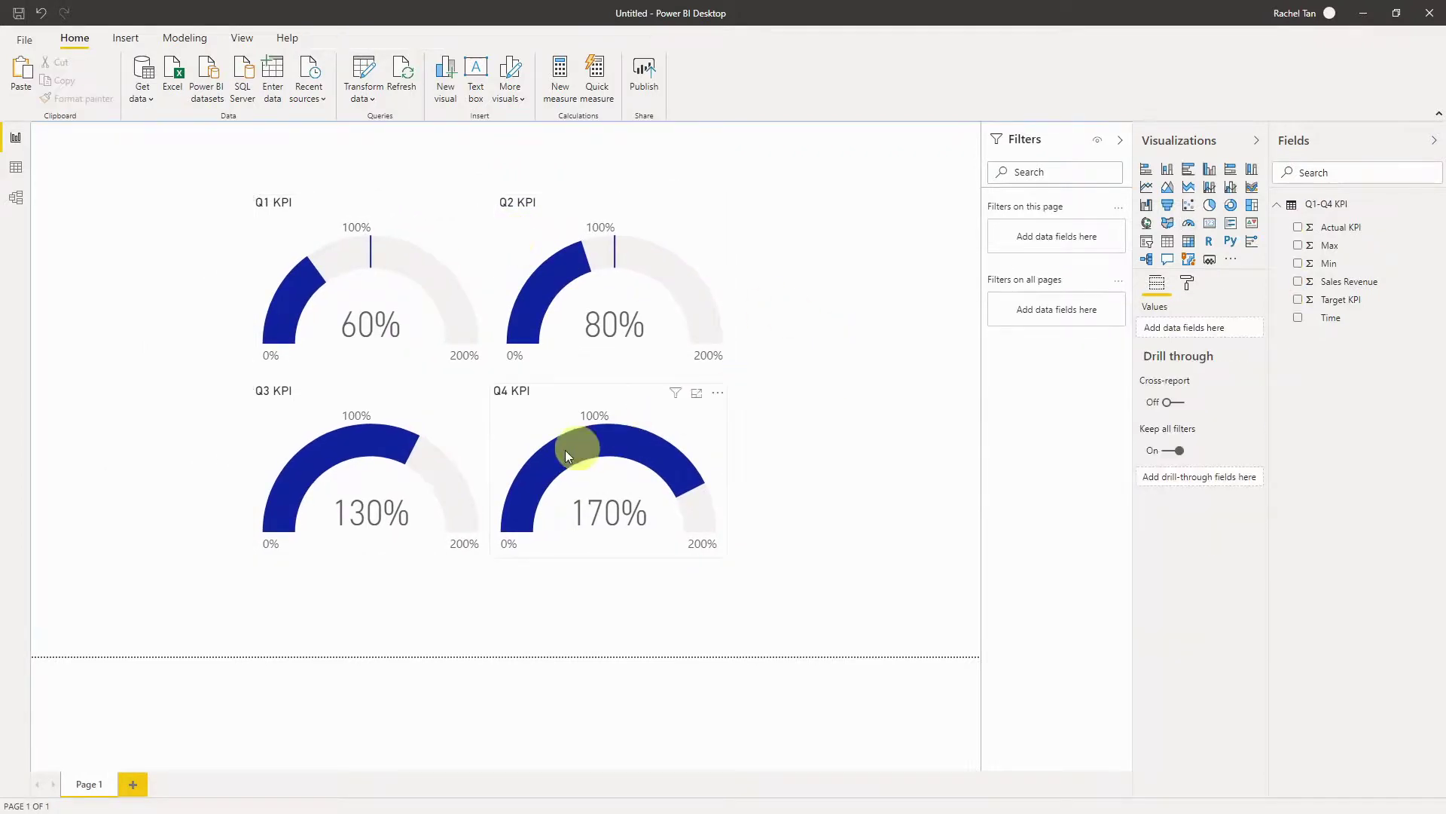
{"action": "left_click", "coordinate": [511, 436]}
{"action": "left_click_drag", "start_coordinate": [511, 435], "coordinate": [517, 436]}
{"action": "left_click", "coordinate": [834, 472]}
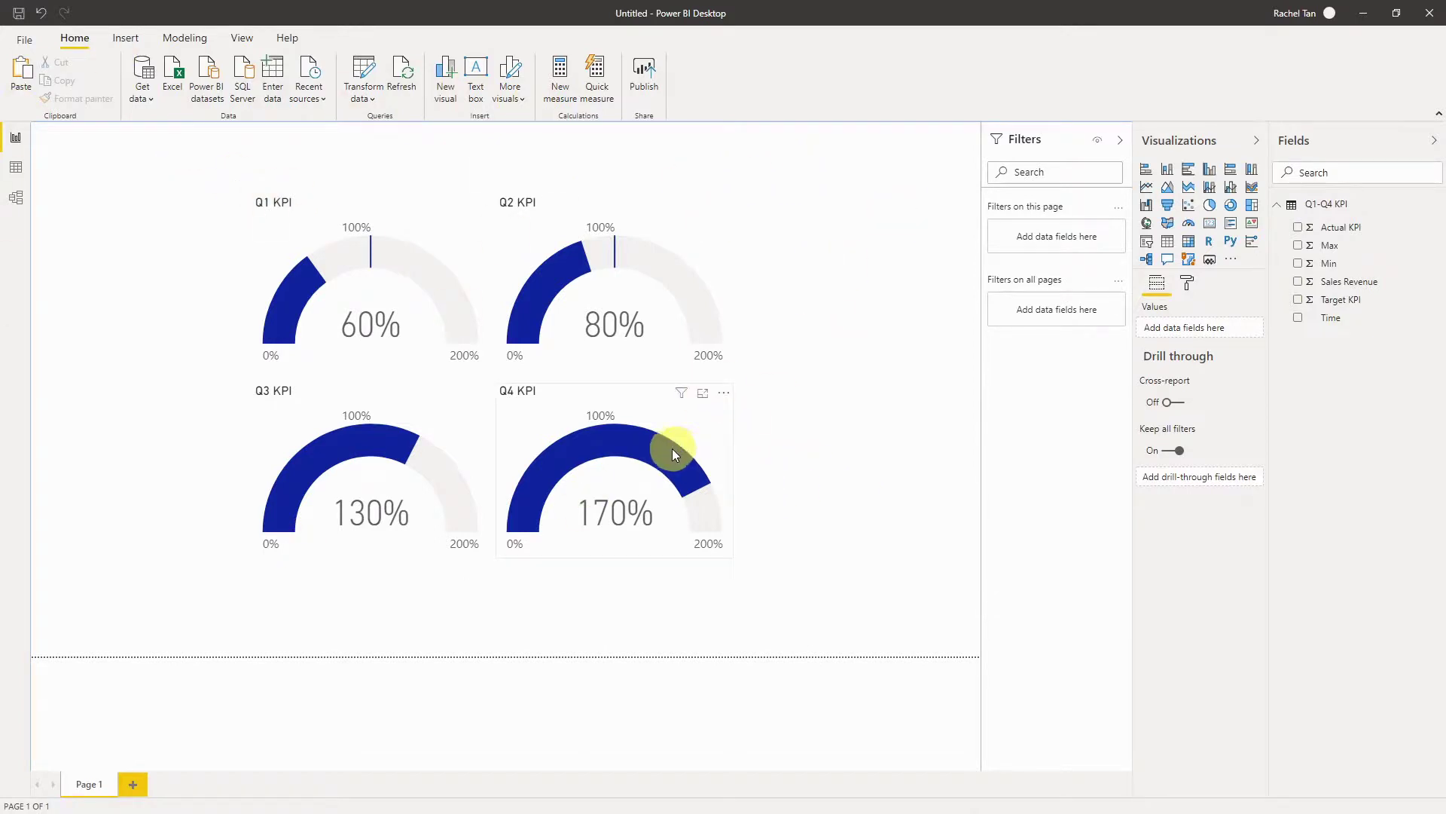
{"action": "mouse_move", "coordinate": [673, 450]}
- Save the report as Gauge Chart before publishing
{"action": "left_click", "coordinate": [21, 42]}
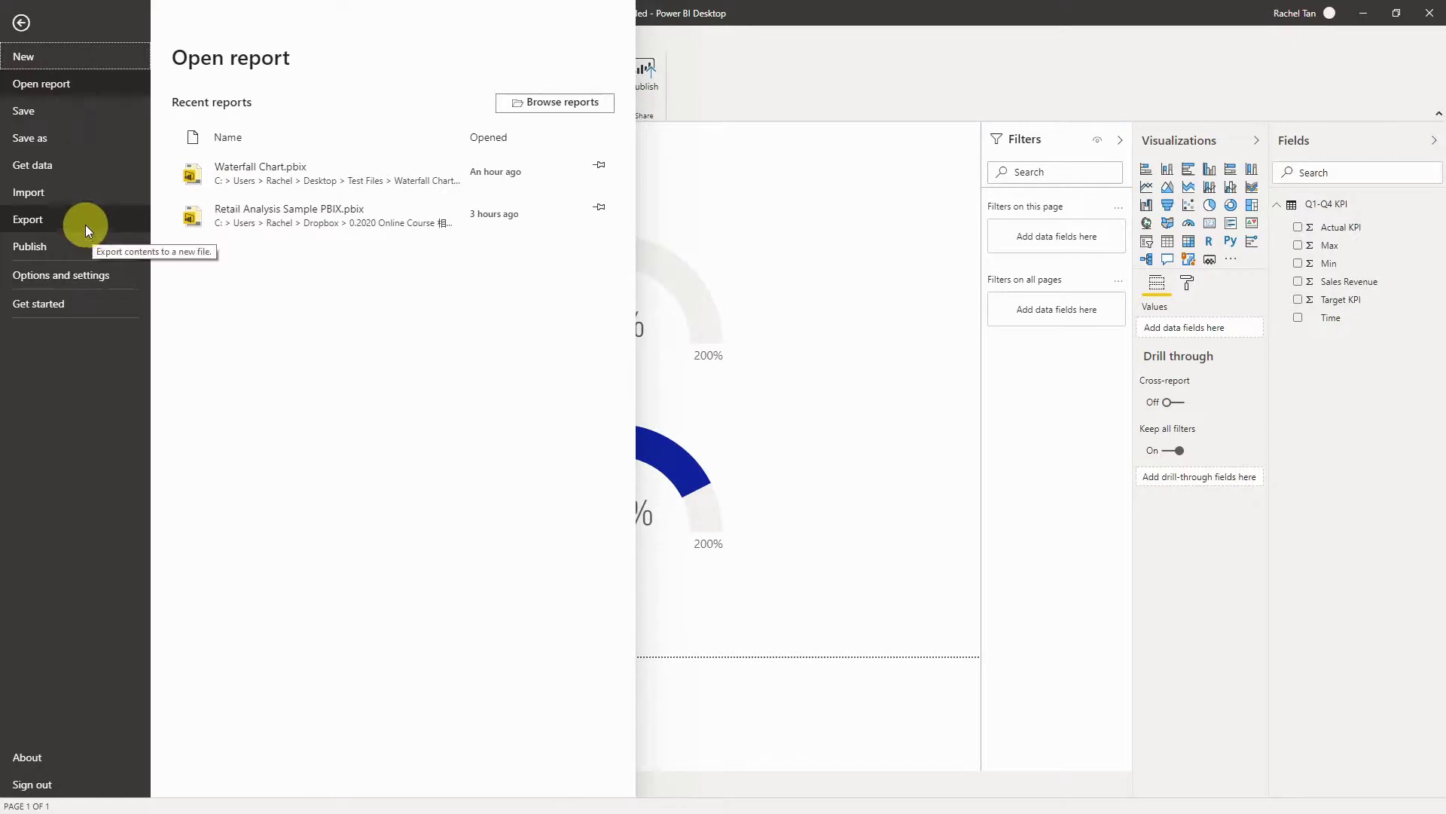
{"action": "left_click", "coordinate": [65, 224]}
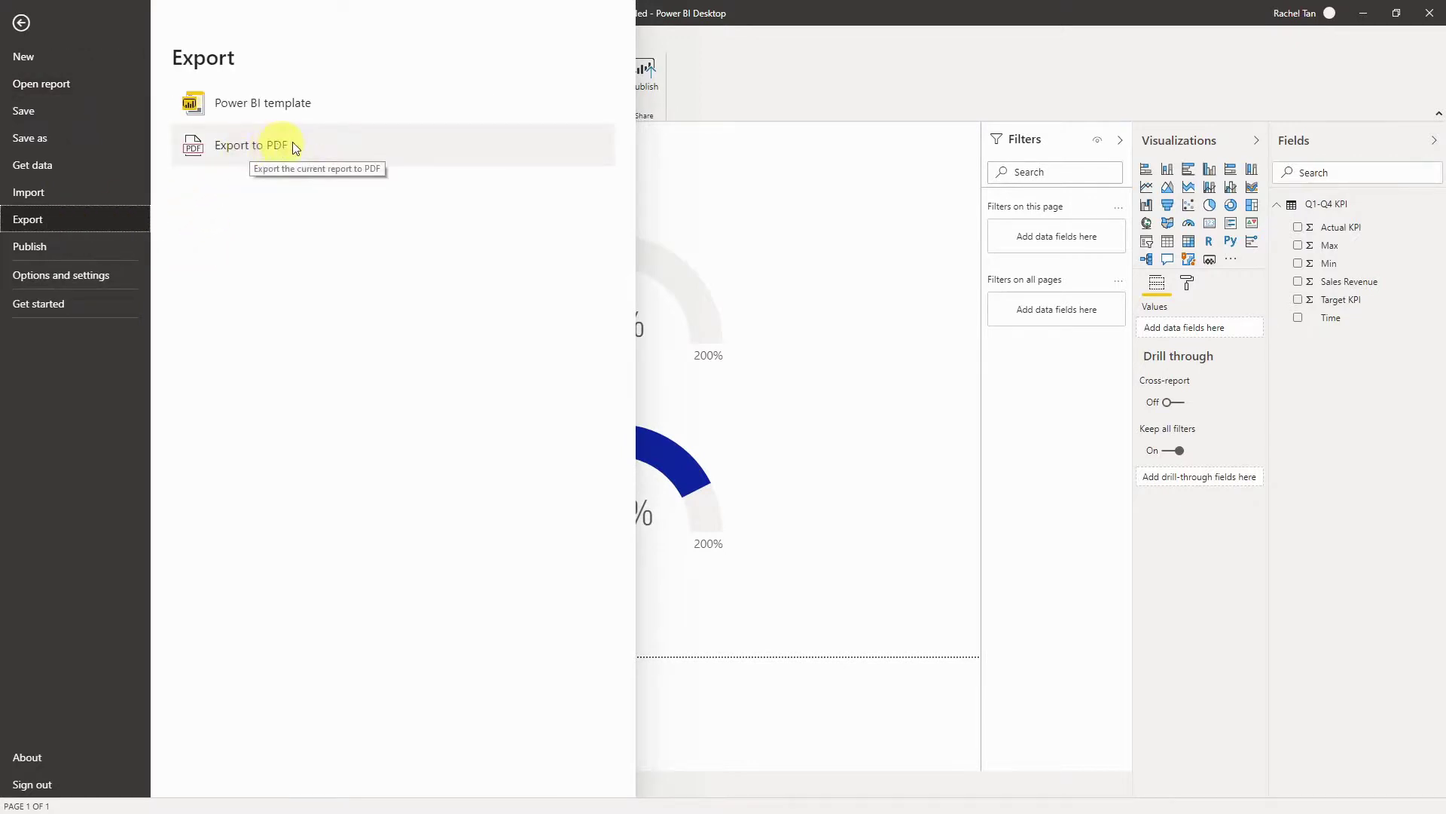
{"action": "left_click", "coordinate": [648, 68]}
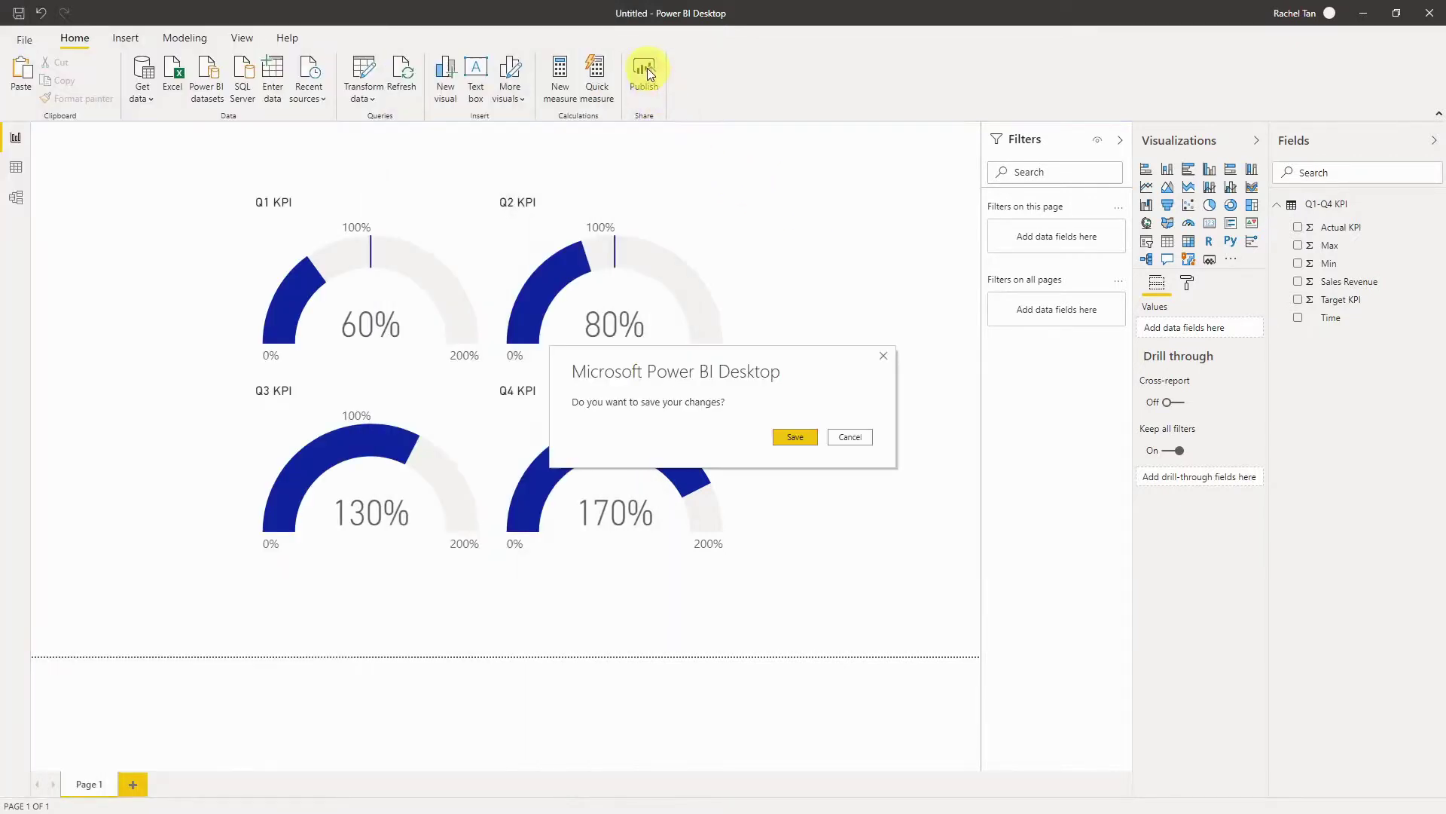
{"action": "left_click", "coordinate": [795, 437]}
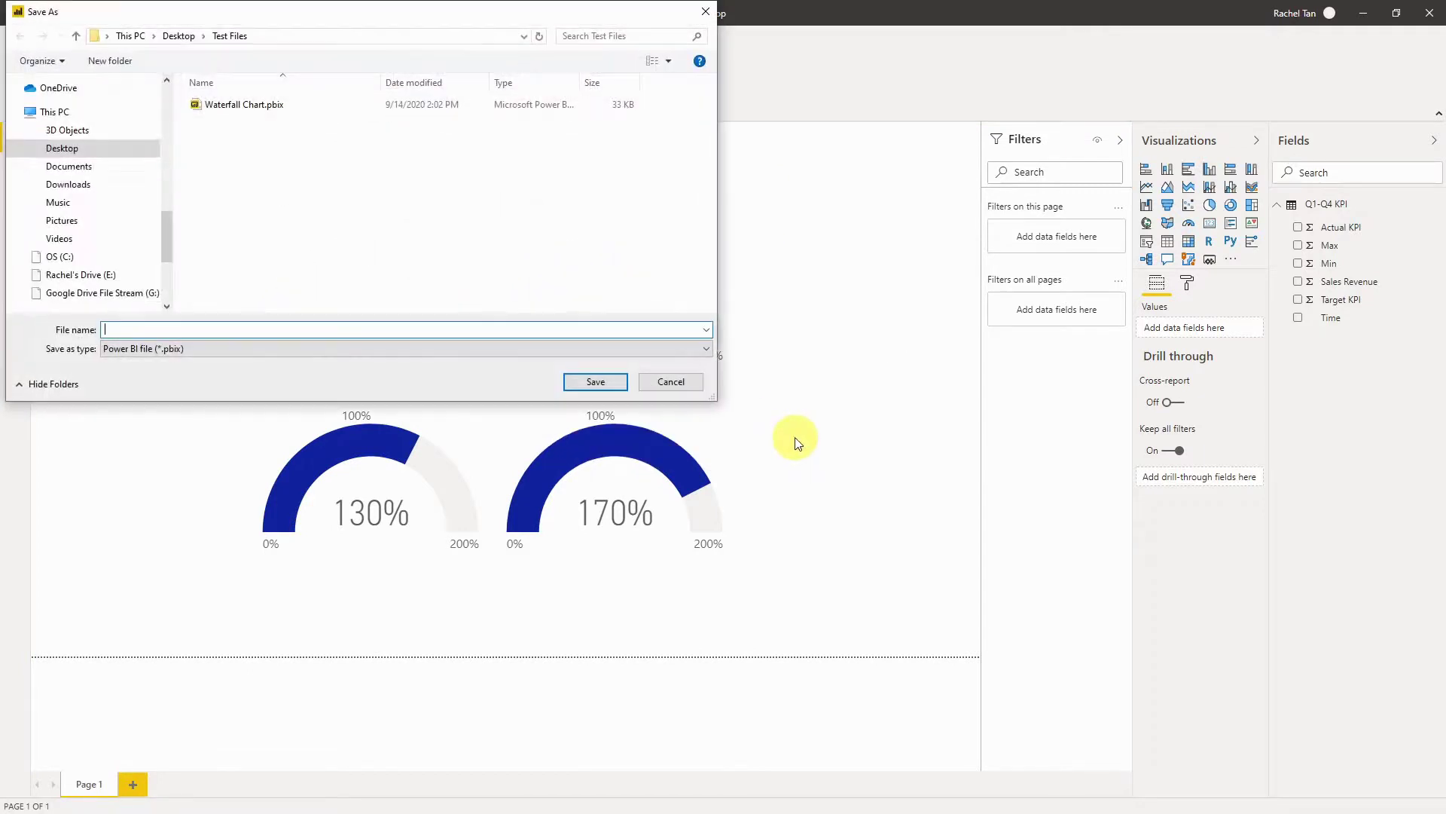
{"action": "type", "text": "G"}
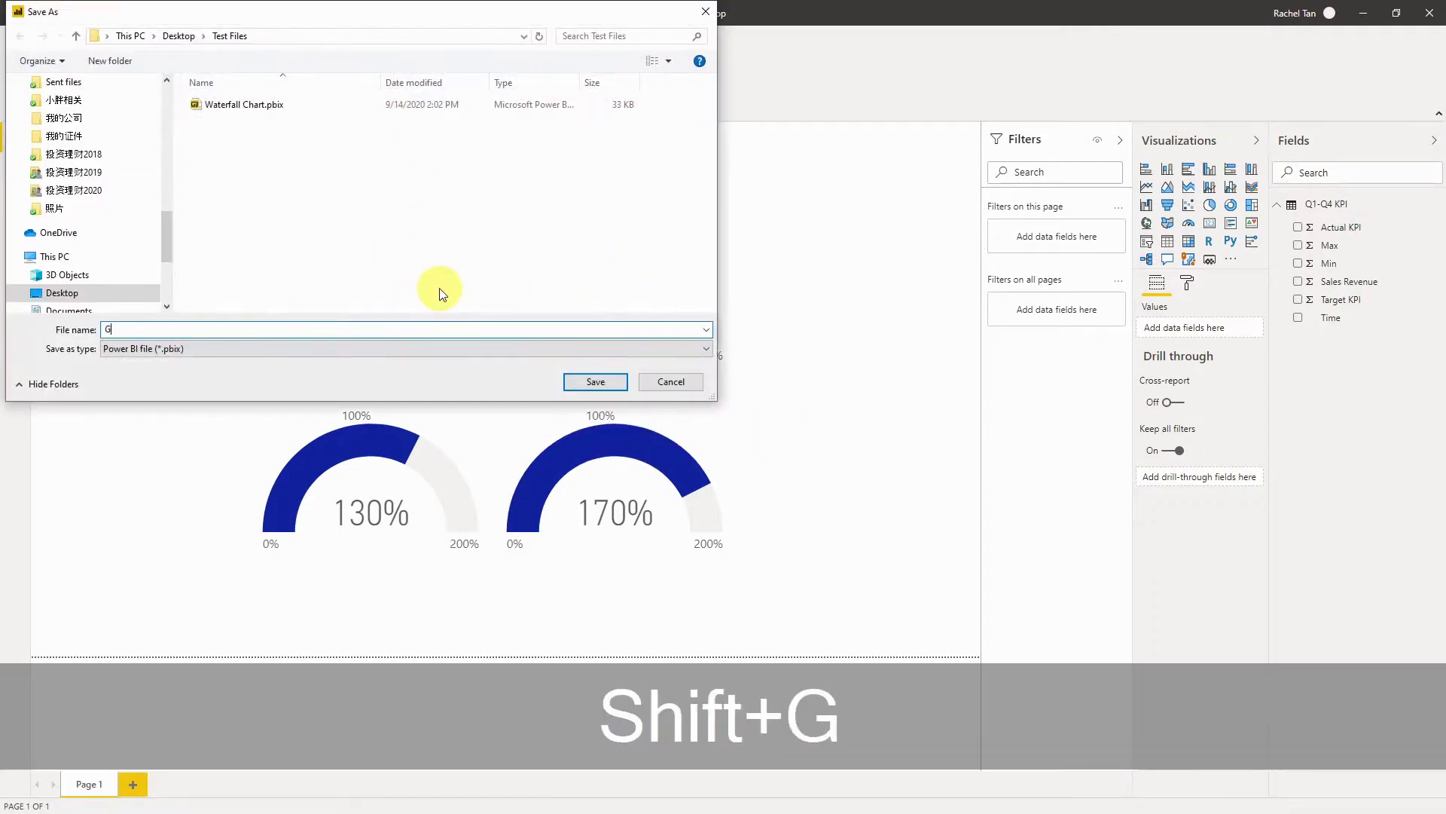
{"action": "type", "text": "auge Chart"}
{"action": "key", "text": "Return"}
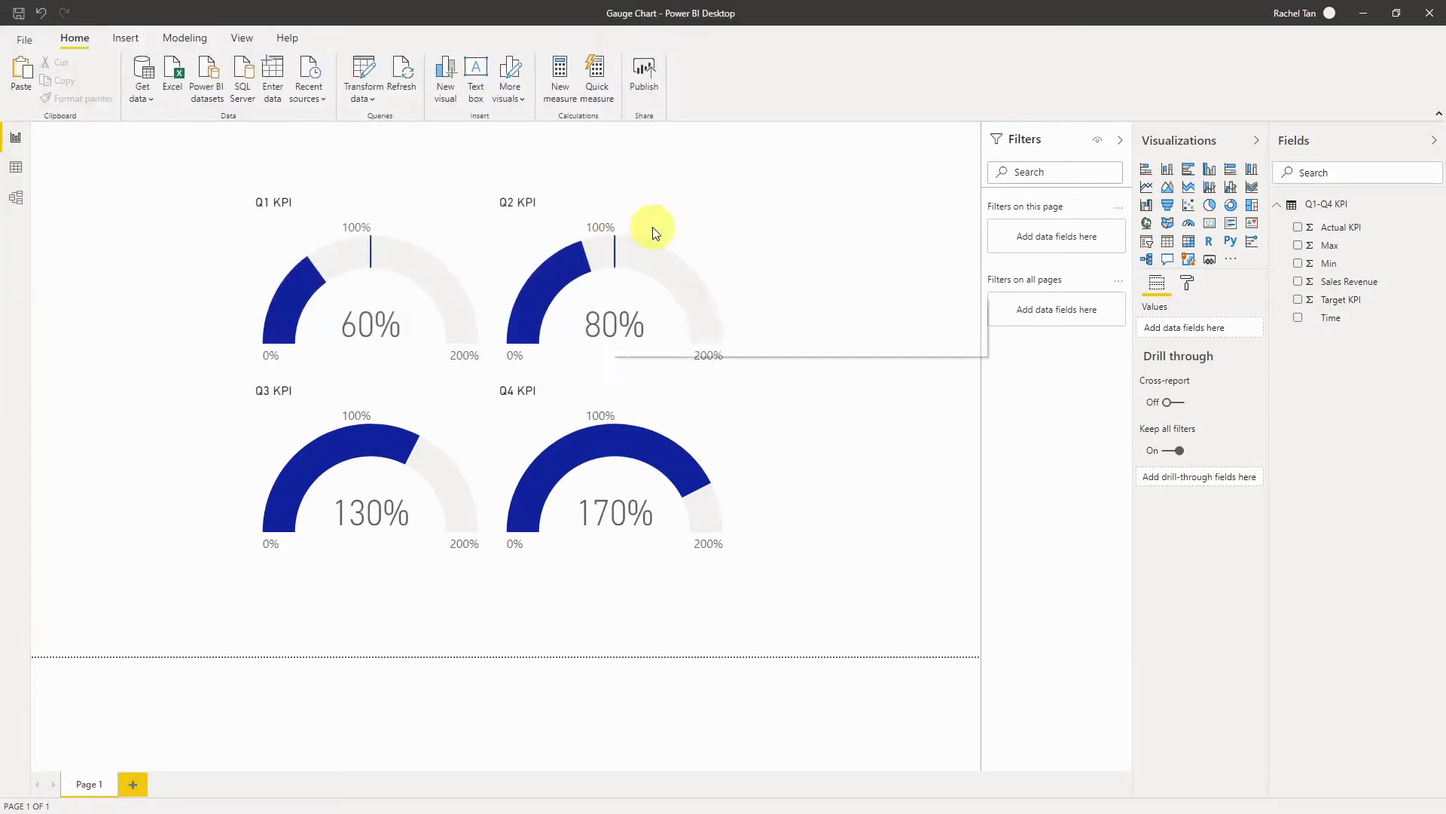
- Publish Gauge Chart to My workspace and open it in the Power BI service
{"action": "left_click", "coordinate": [642, 82]}
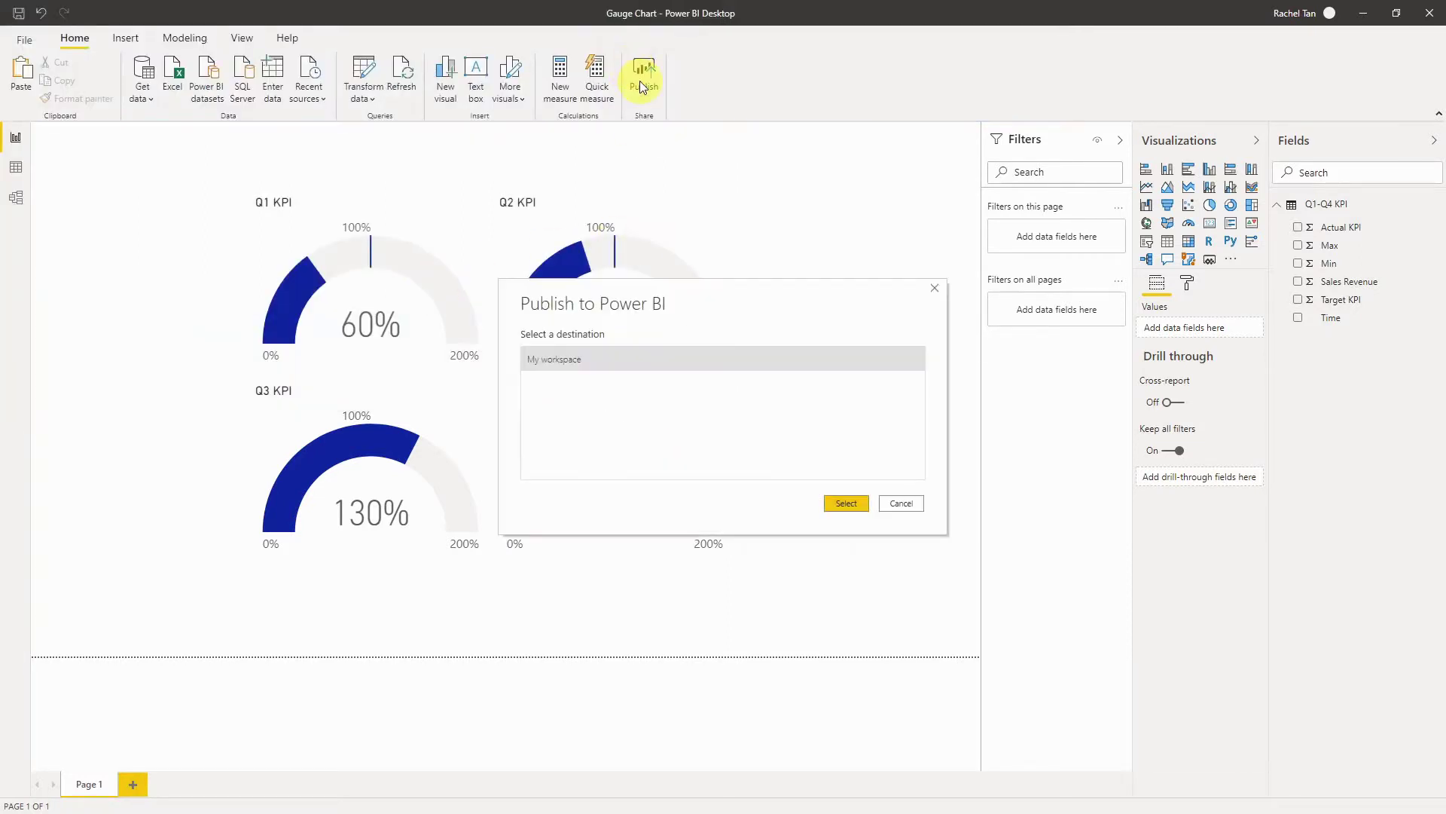
{"action": "left_click", "coordinate": [847, 504]}
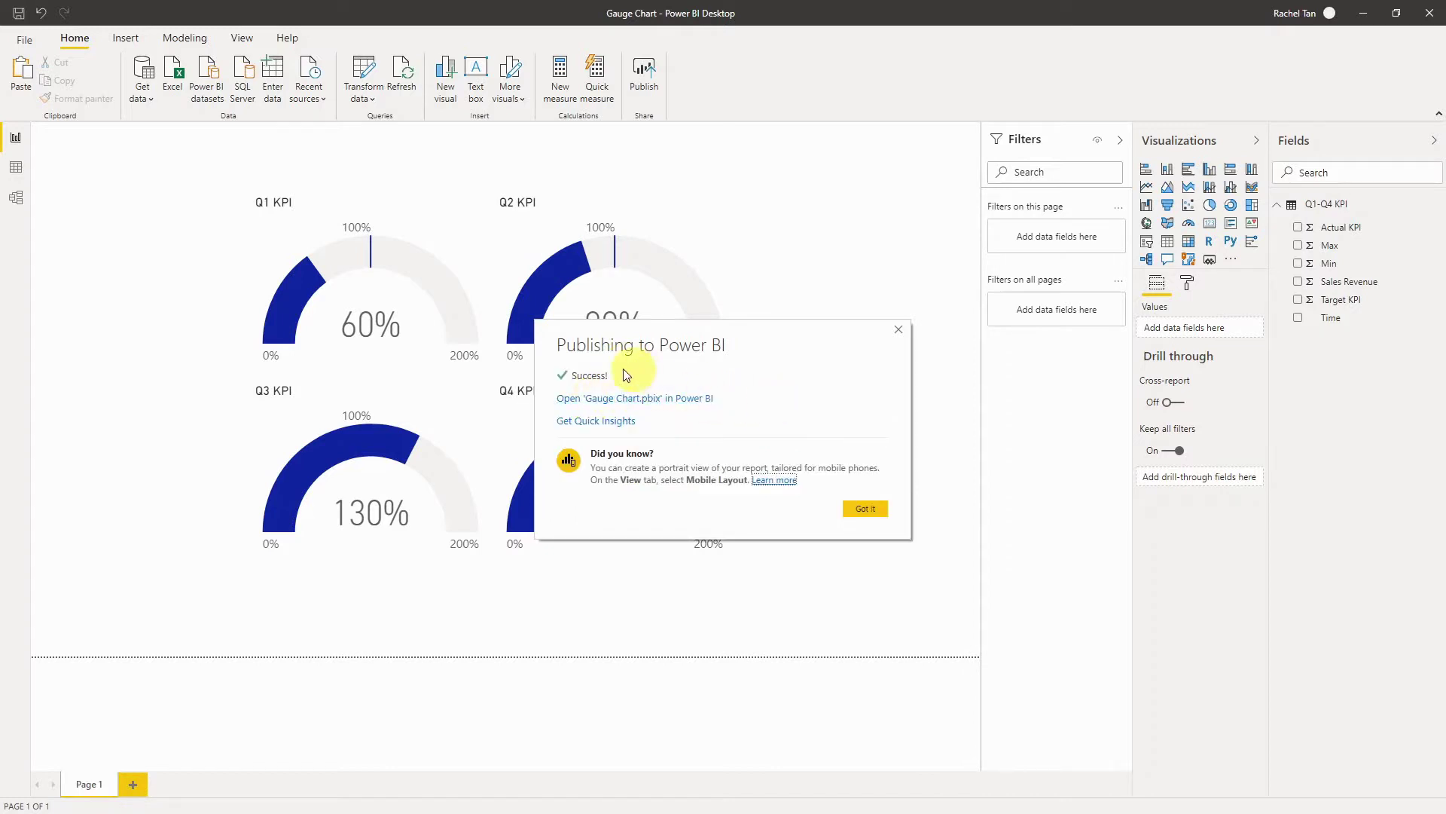
{"action": "left_click", "coordinate": [670, 398]}
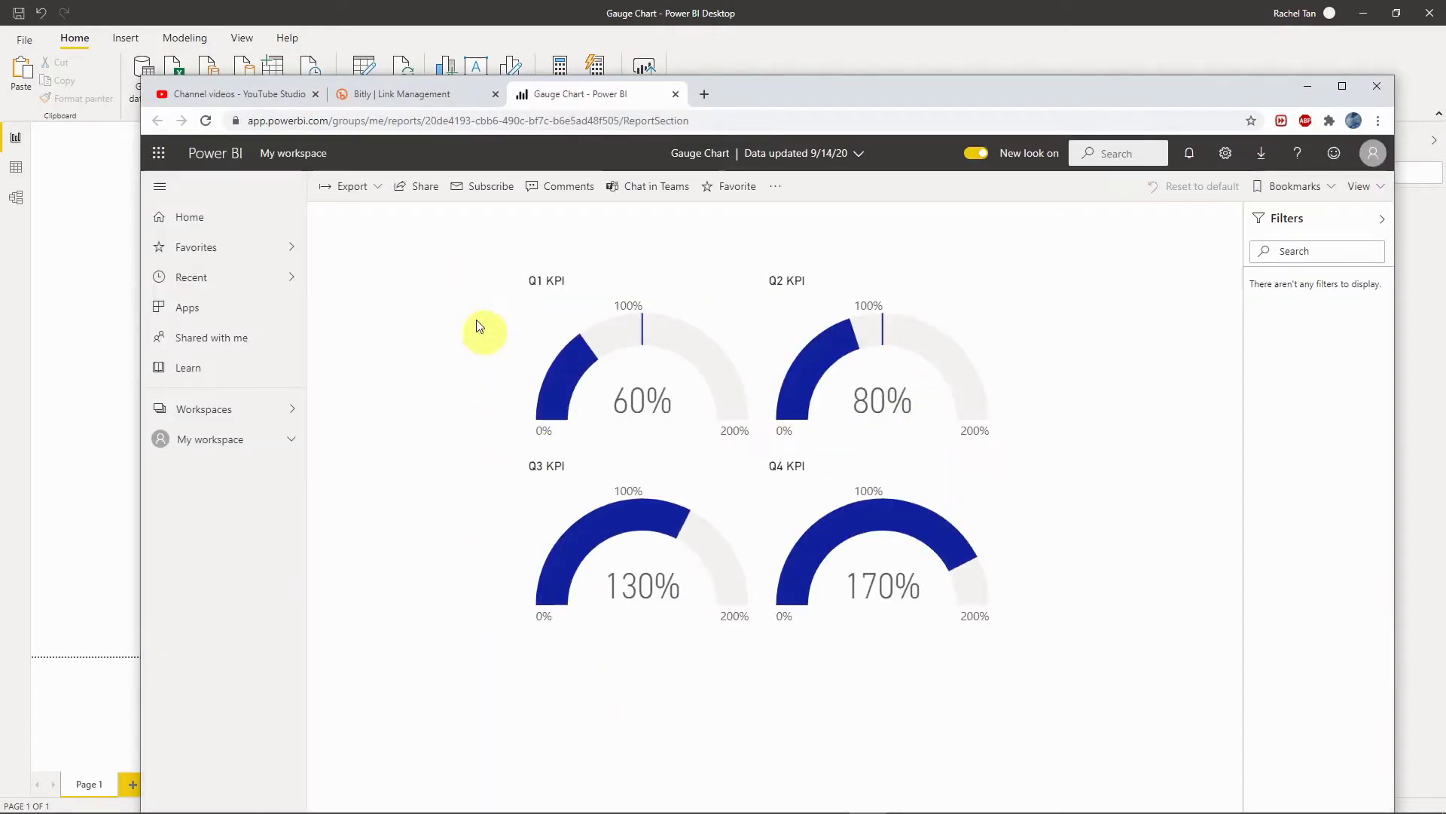
- View the published report's Export choices, then return to Power BI Desktop
{"action": "left_click", "coordinate": [369, 187]}
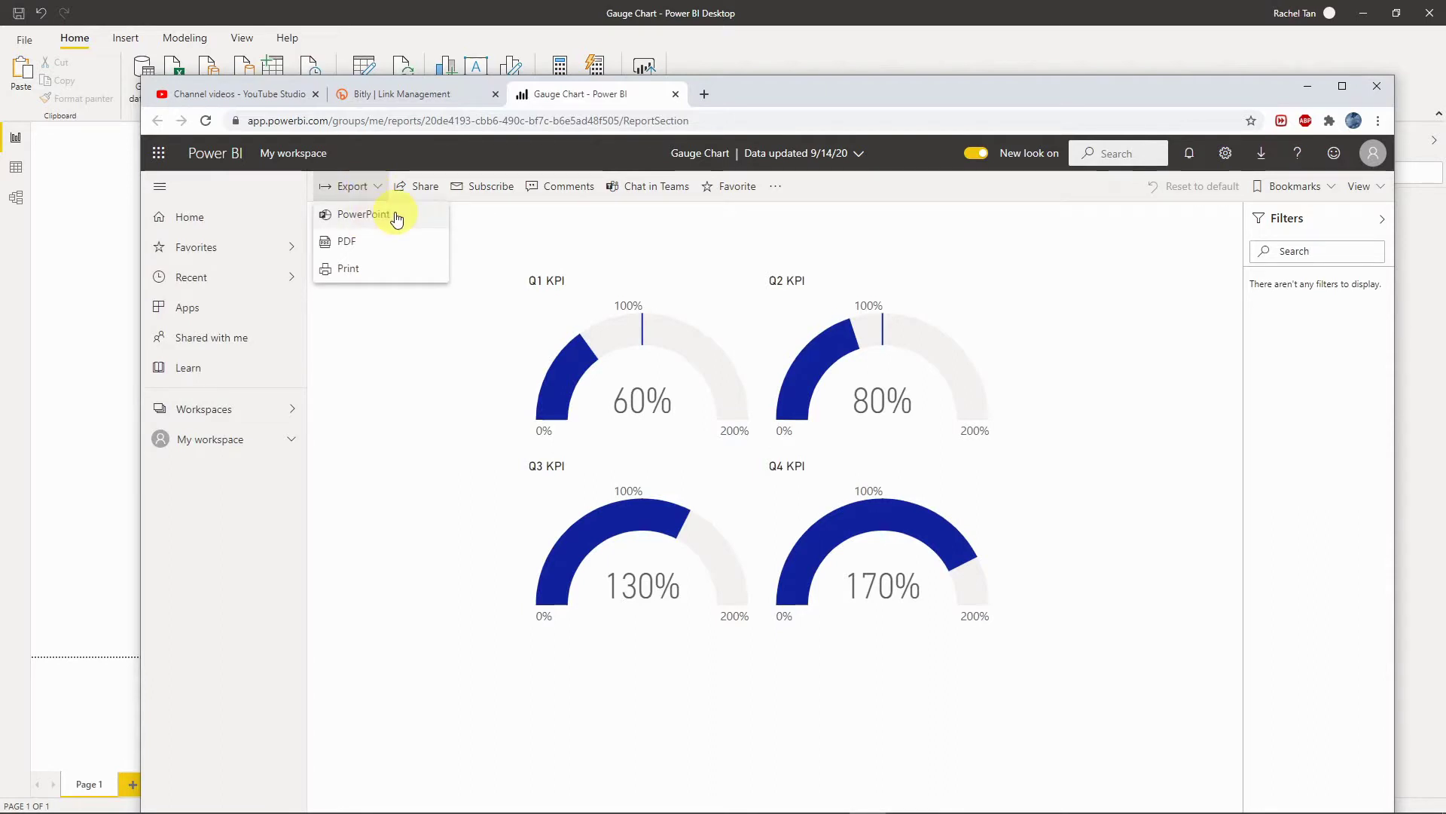
{"action": "left_click", "coordinate": [33, 324]}
{"action": "left_click", "coordinate": [901, 332]}
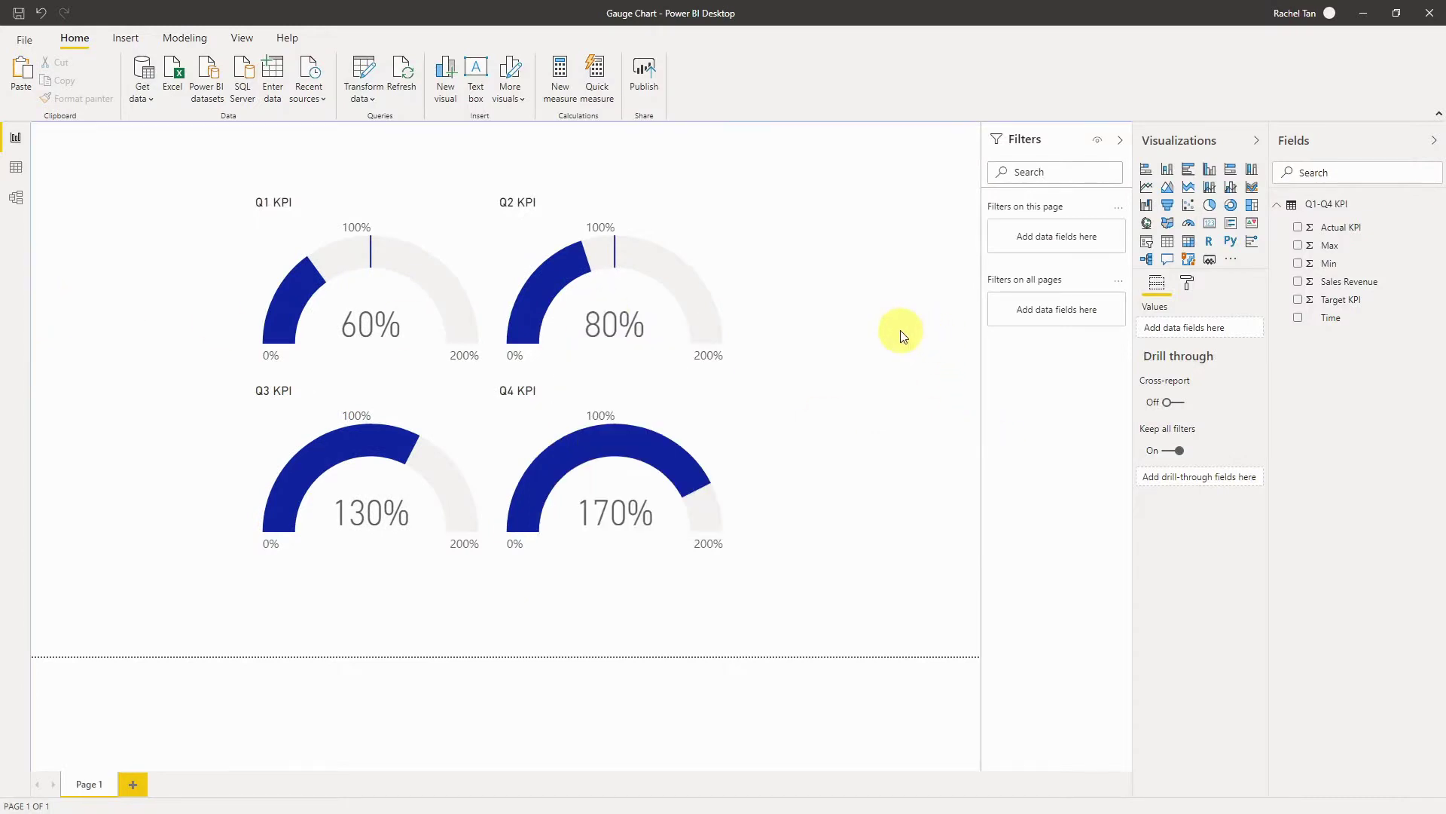